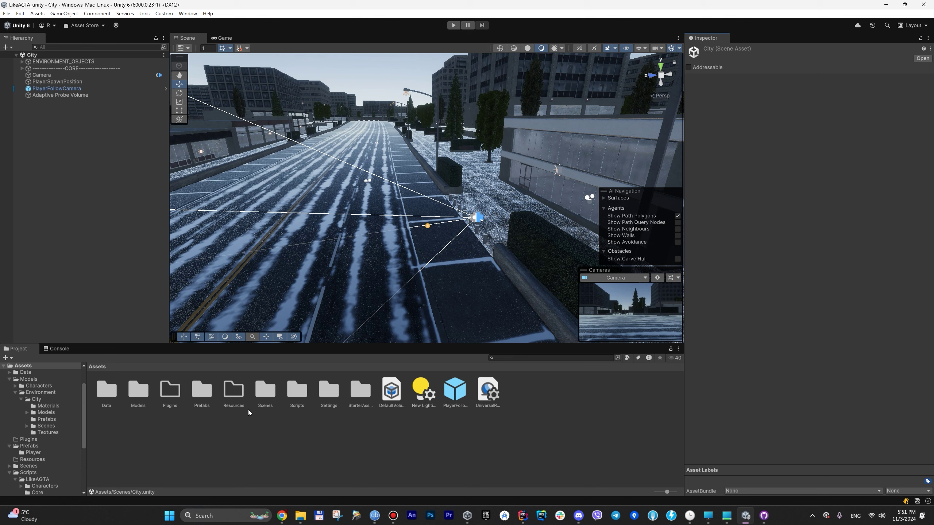
- Bring the Chrome window showing the Demigiant/dotween GitHub page to the front
left_click(282, 515)
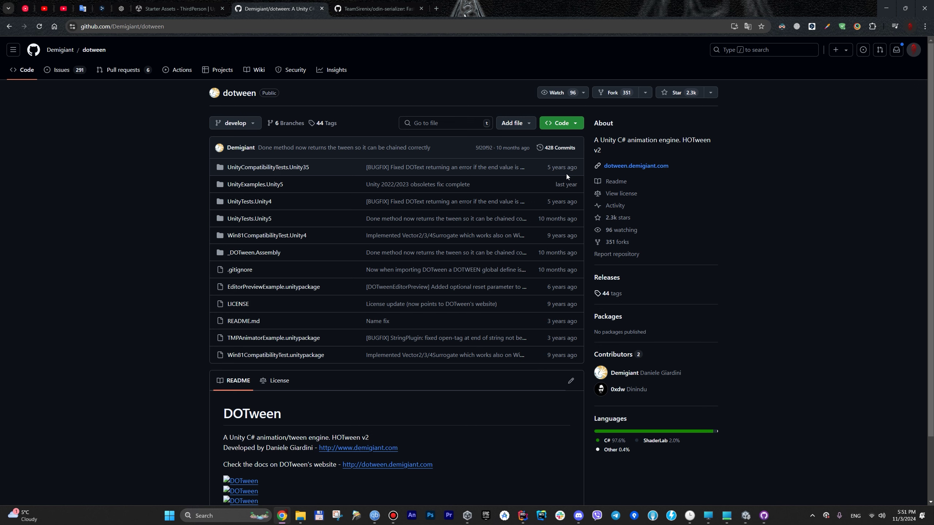
- Open dotween's Issues list (291 open, 381 closed) and scroll through the first page
left_click(76, 73)
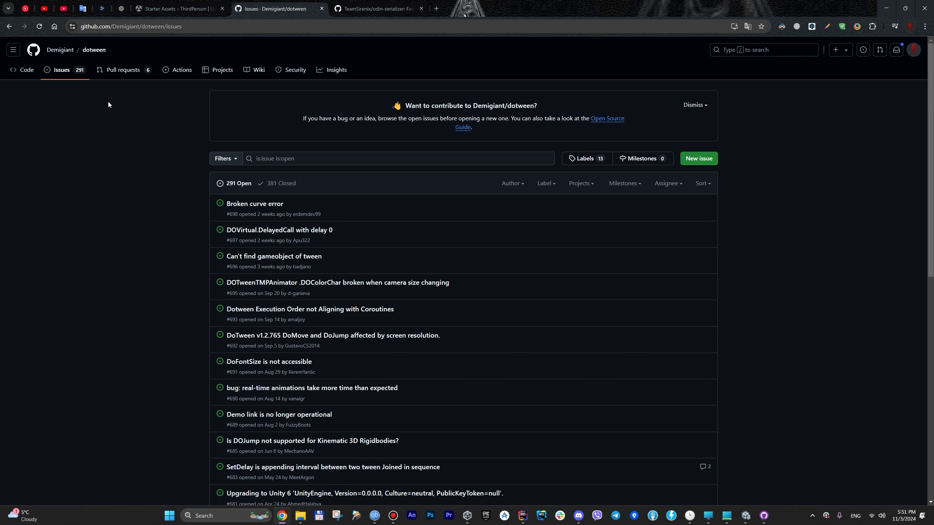
scroll(166, 184, "down", 2)
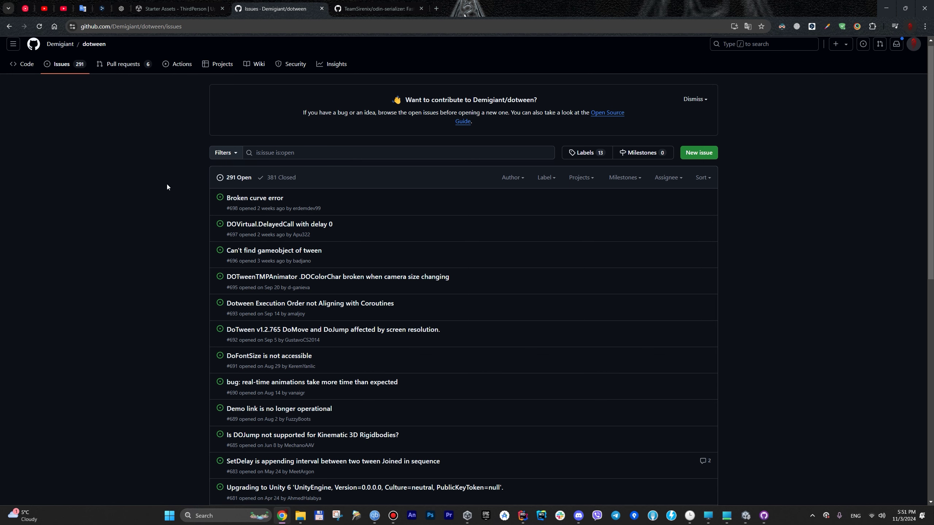
scroll(294, 139, "down", 3)
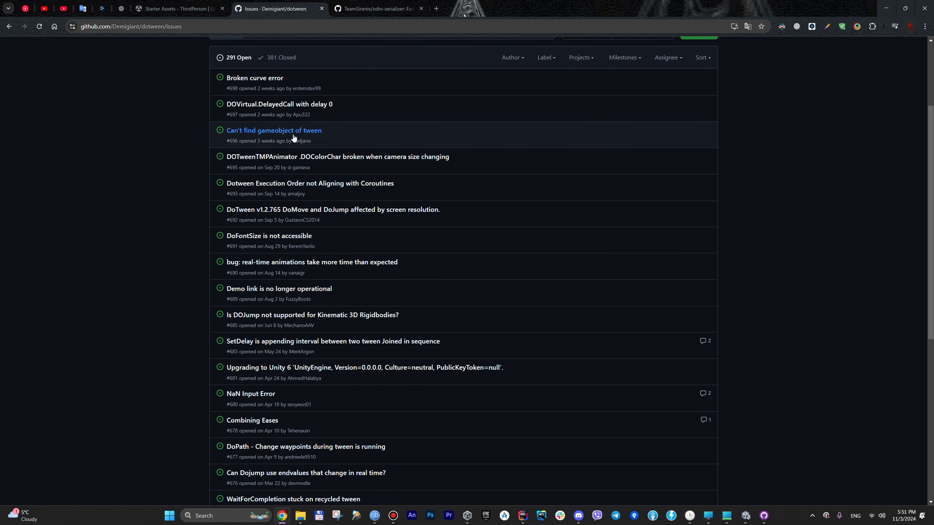
scroll(148, 188, "down", 1)
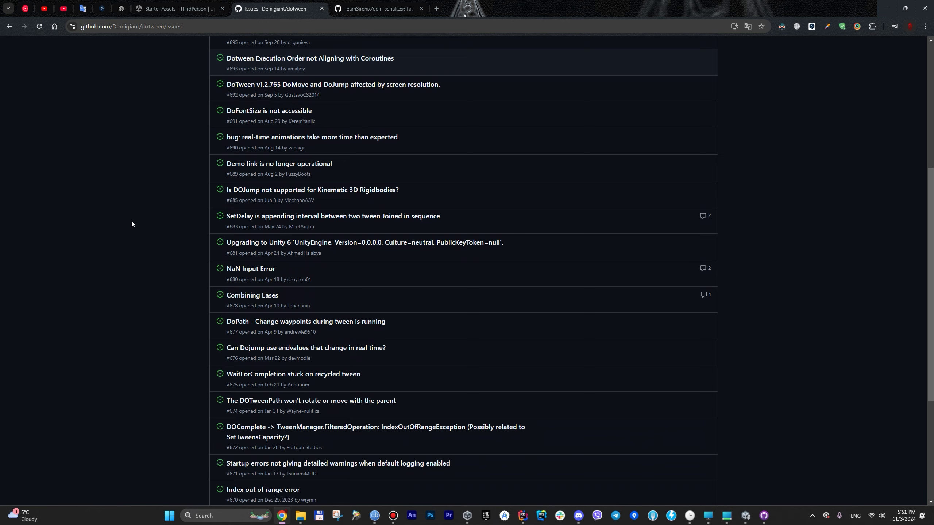
scroll(132, 221, "down", 1)
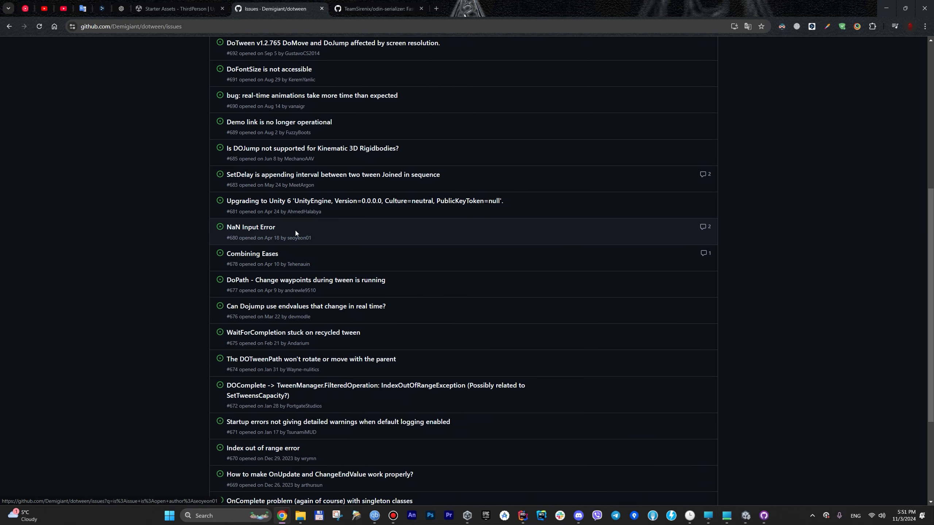
scroll(294, 231, "down", 2)
scroll(239, 221, "down", 2)
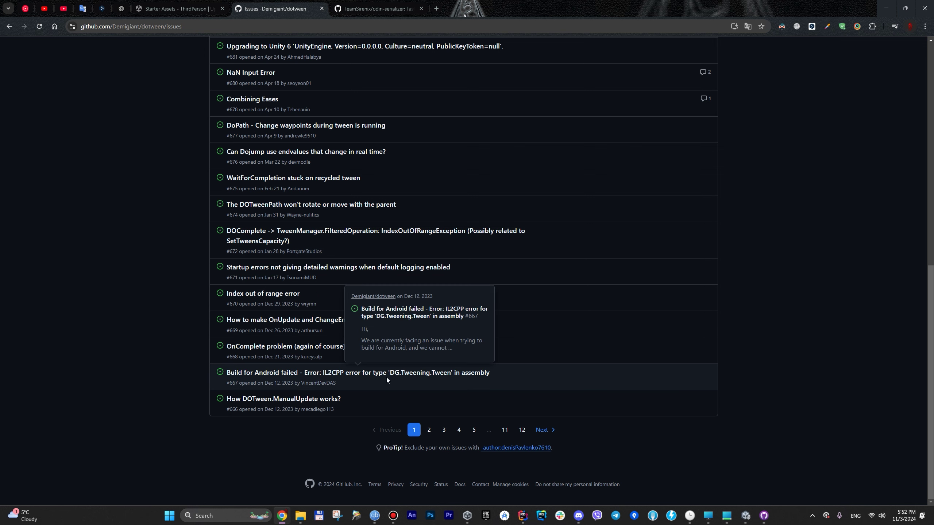
scroll(369, 390, "up", 1)
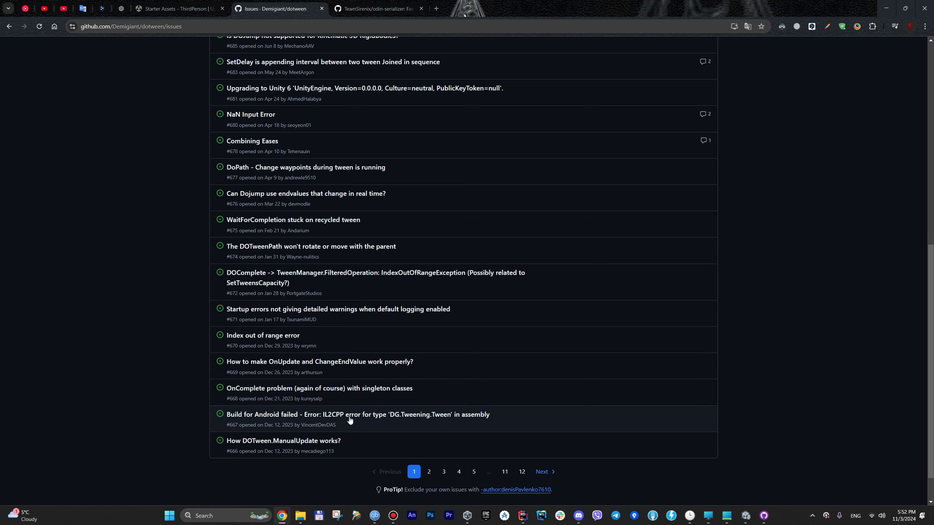
scroll(346, 420, "up", 3)
scroll(358, 331, "up", 1)
scroll(352, 312, "up", 2)
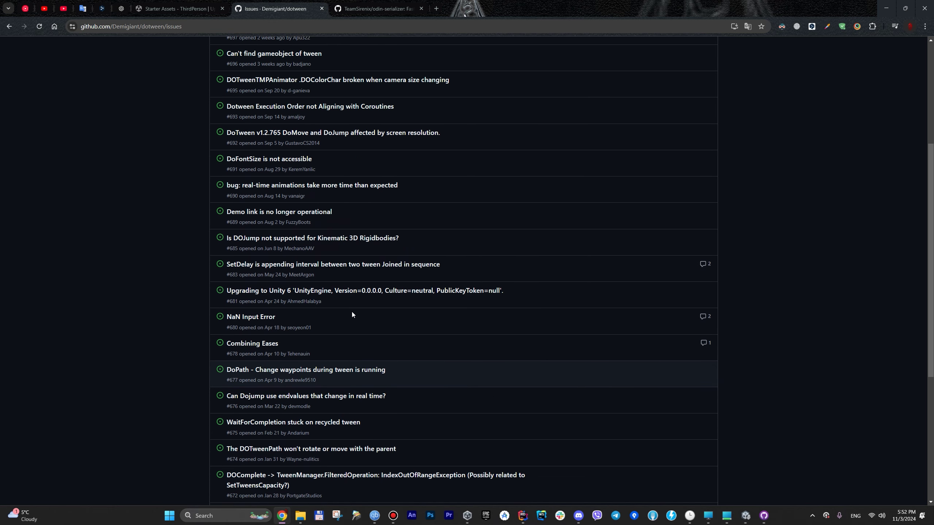
scroll(352, 311, "up", 1)
scroll(408, 311, "up", 2)
scroll(408, 312, "up", 2)
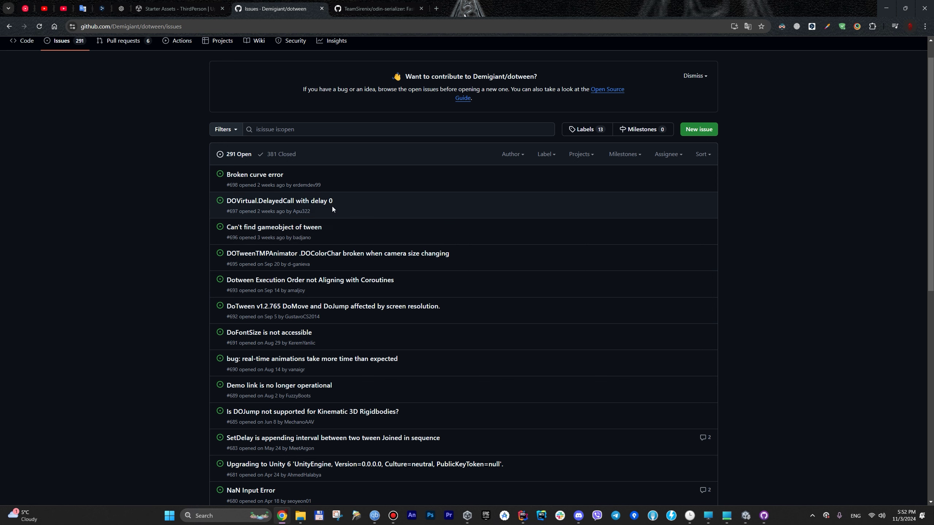
scroll(354, 185, "down", 10)
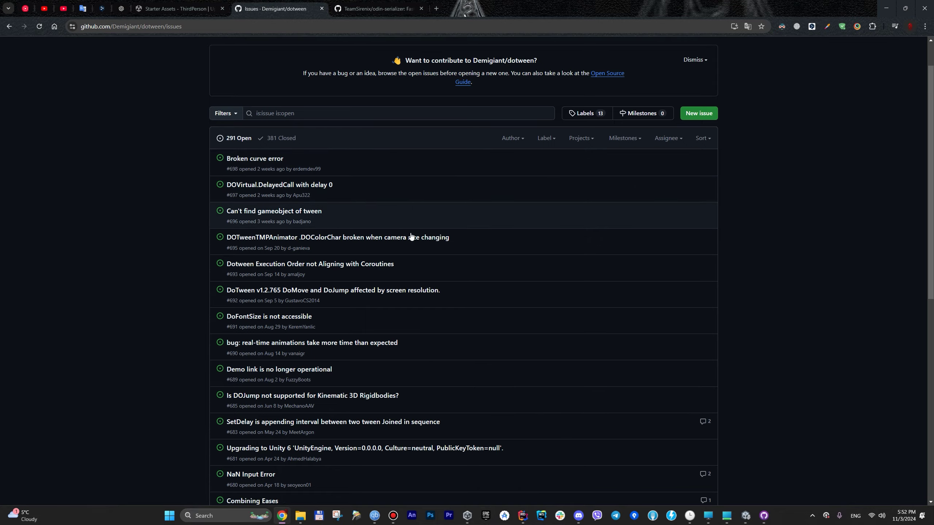
- Browse the second page of dotween's open issues
left_click(429, 430)
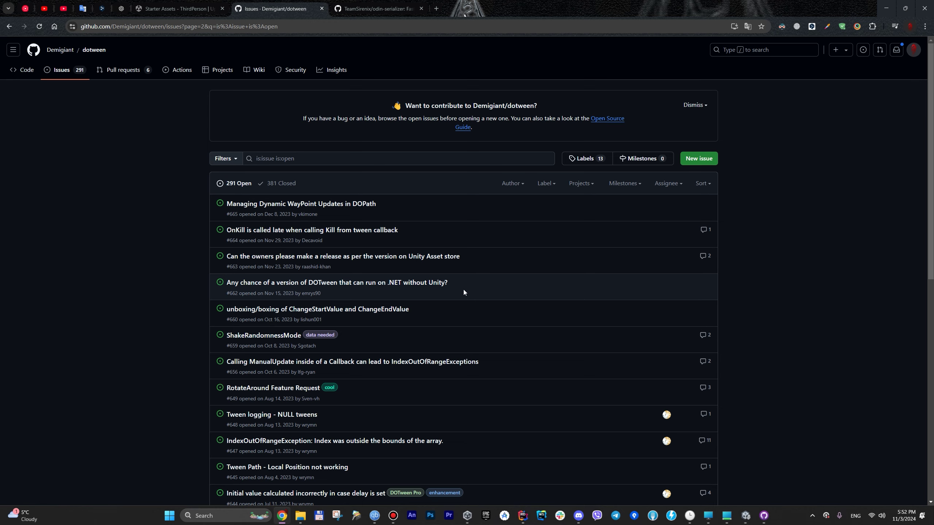
scroll(464, 286, "down", 4)
scroll(463, 286, "down", 3)
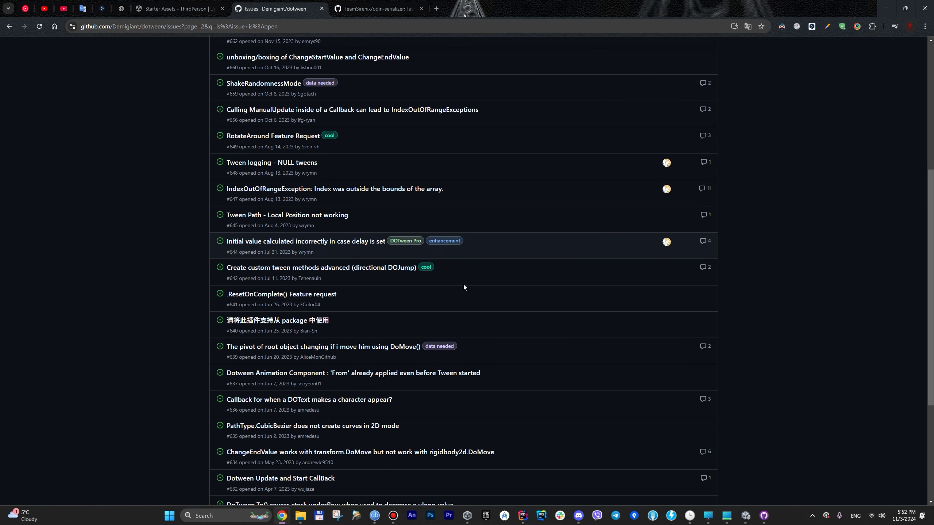
scroll(463, 287, "down", 1)
scroll(463, 286, "down", 3)
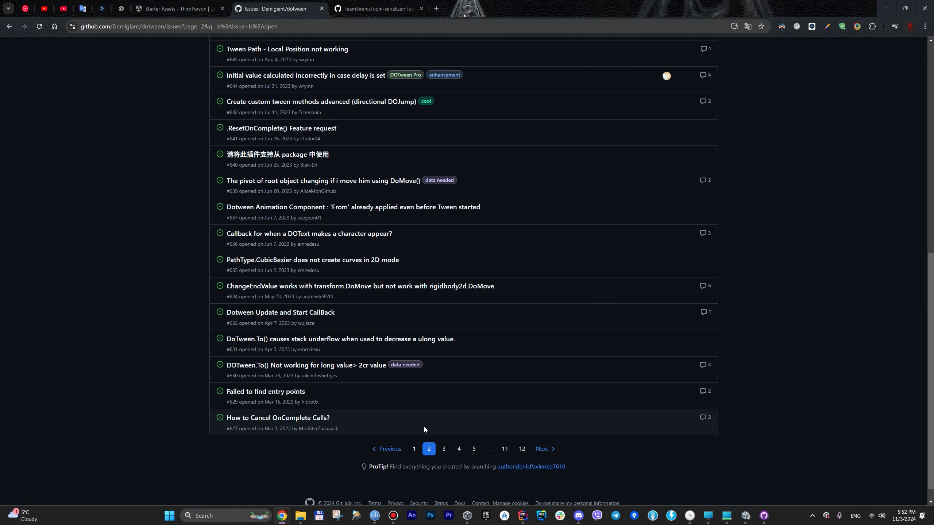
- Go back to issues page 1, then to the repository's main Code page
left_click(415, 449)
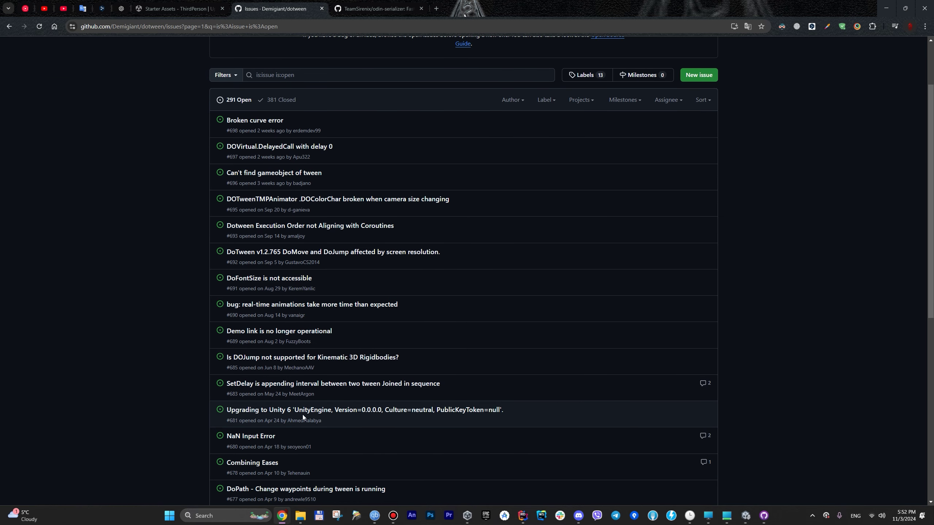
scroll(485, 380, "up", 3)
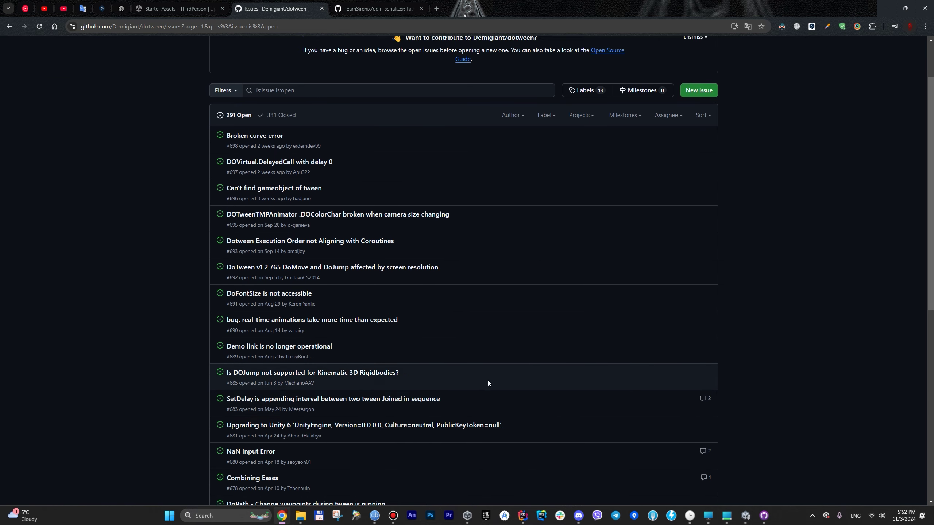
left_click(27, 70)
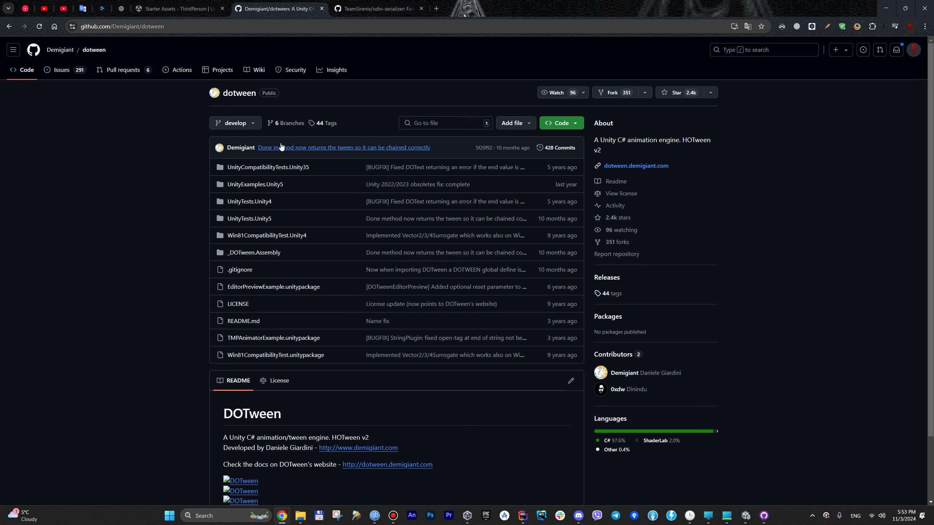
- Close the dotween tab, browse odin-serializer's issues, and return to its main page
mouse_move(281, 146)
left_click(322, 9)
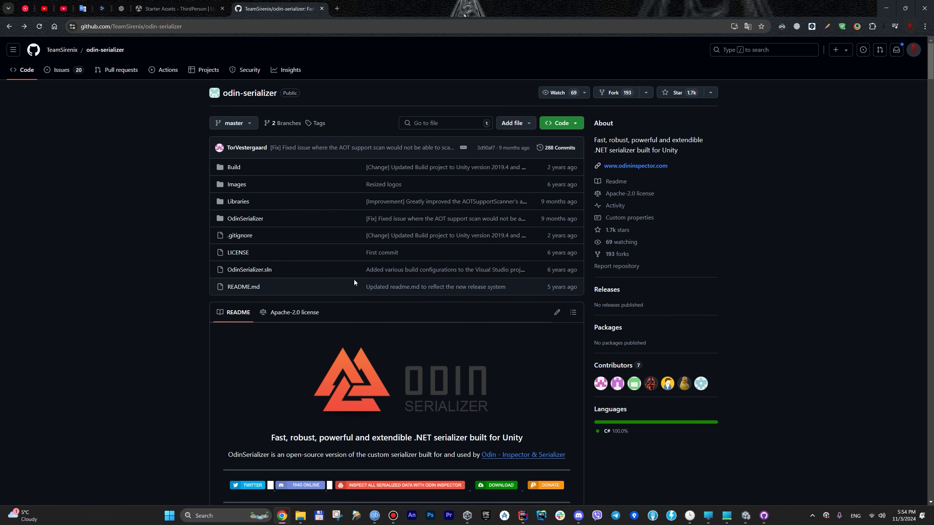
left_click(59, 70)
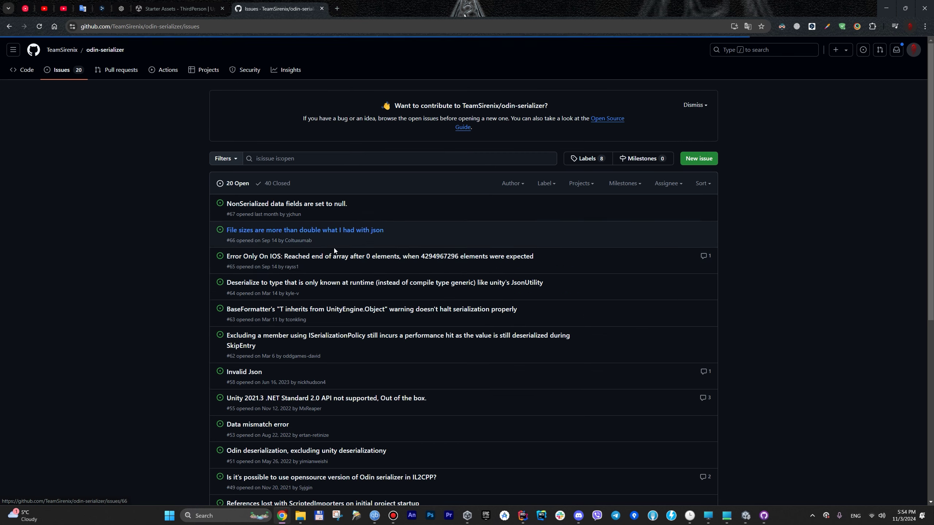
scroll(372, 293, "down", 4)
scroll(372, 293, "down", 2)
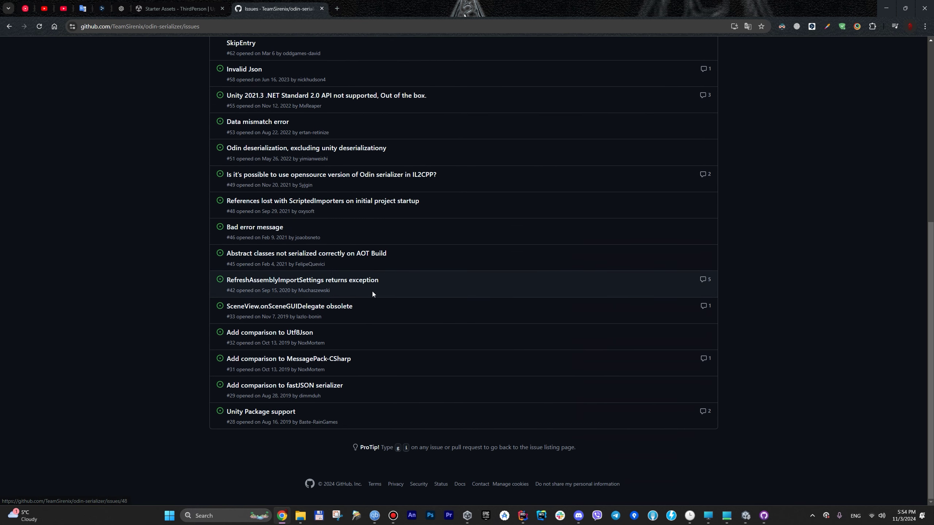
scroll(372, 293, "up", 4)
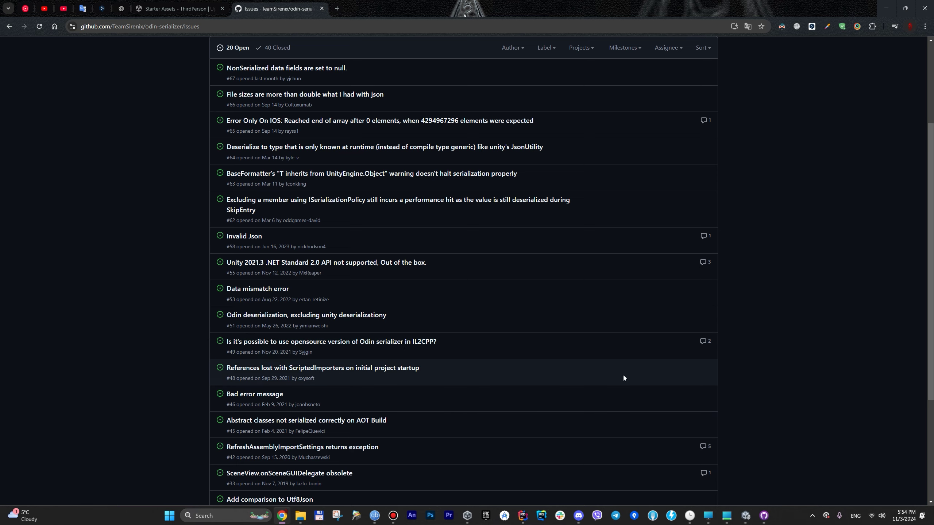
scroll(493, 363, "up", 2)
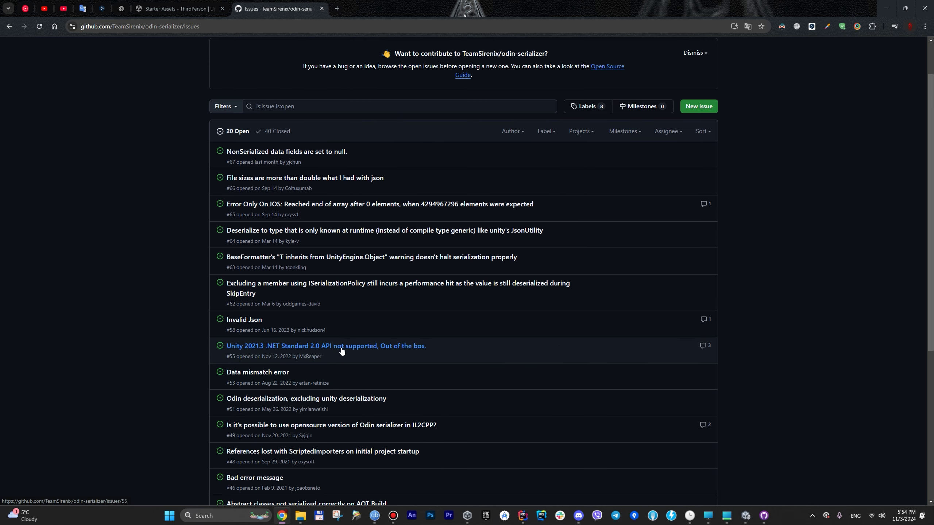
mouse_move(327, 348)
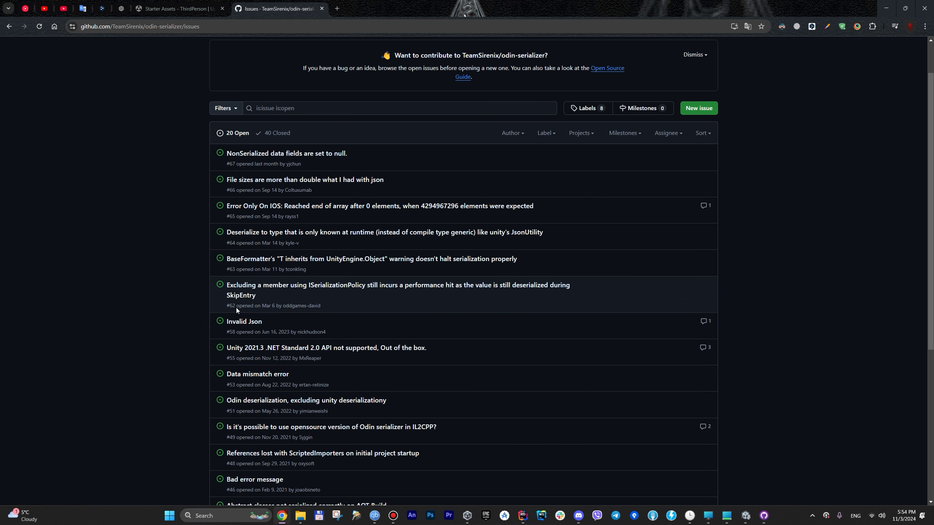
scroll(236, 307, "up", 2)
left_click(9, 26)
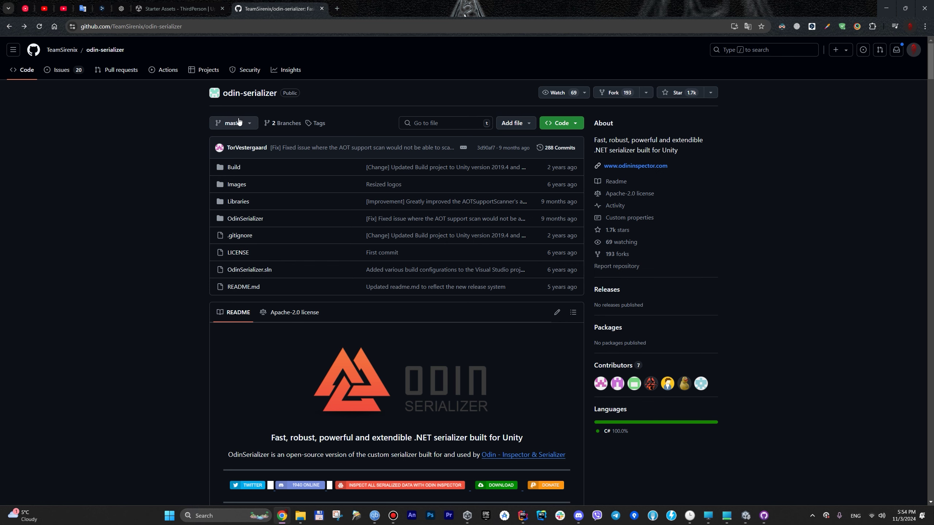
- Go to your own repositories list from the account menu and scroll through it
left_click(913, 49)
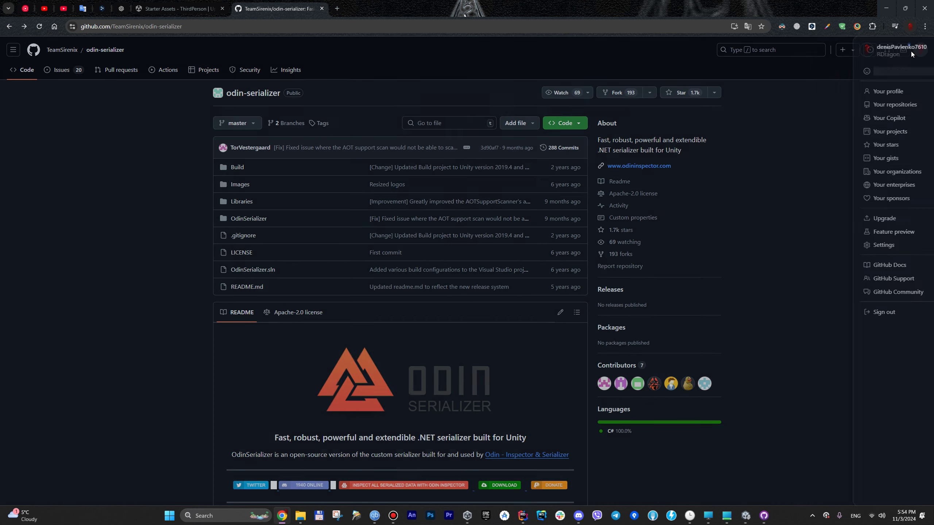
left_click(876, 105)
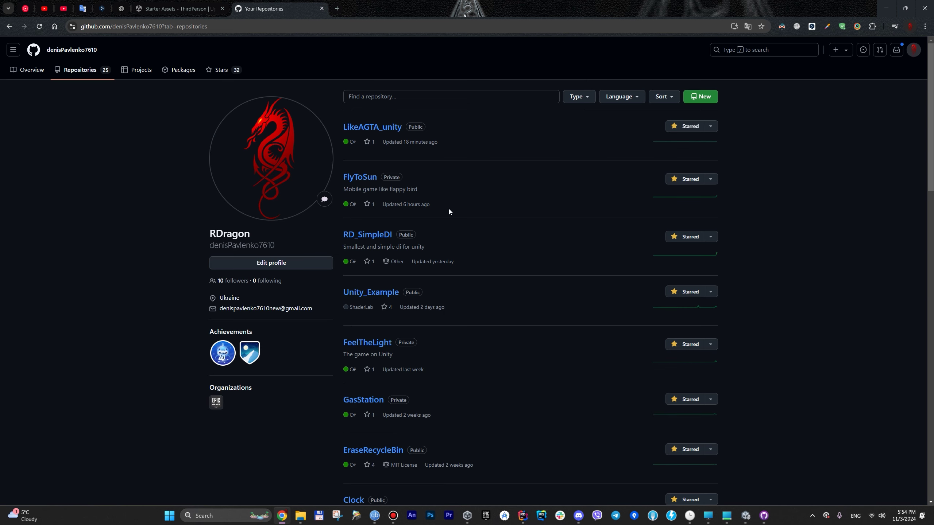
scroll(432, 214, "down", 3)
scroll(436, 231, "down", 4)
scroll(438, 241, "down", 4)
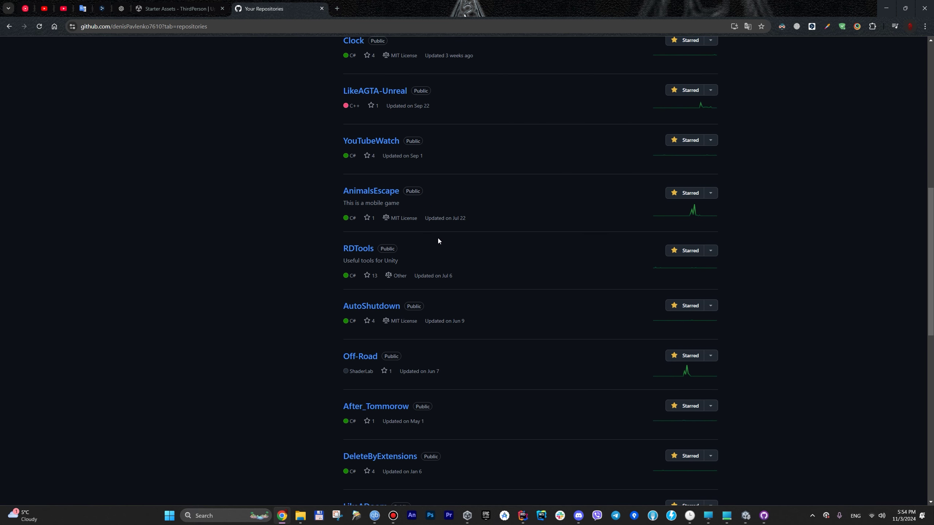
- Open RDTools in a new tab and read its README down to Editor extentions
middle_click(356, 249)
left_click(386, 9)
scroll(484, 281, "down", 5)
scroll(481, 282, "down", 5)
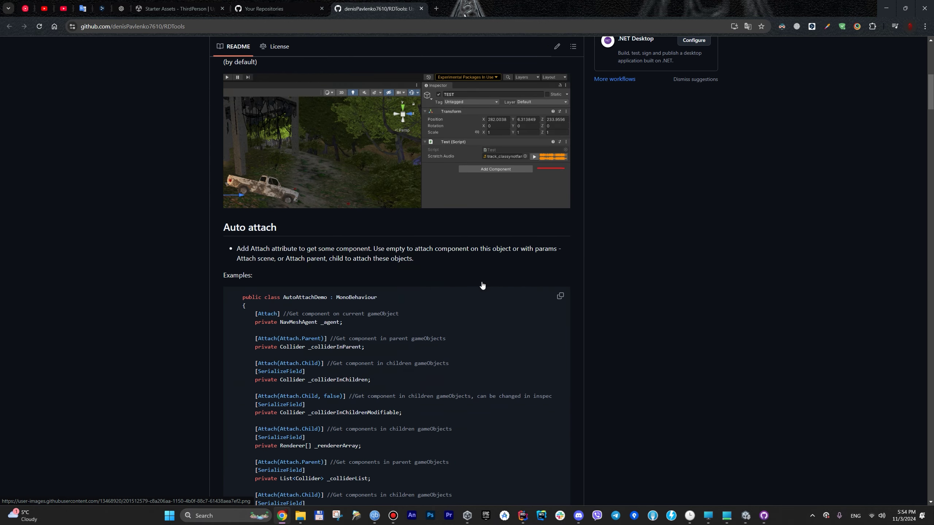
scroll(449, 297, "down", 1)
scroll(350, 248, "down", 2)
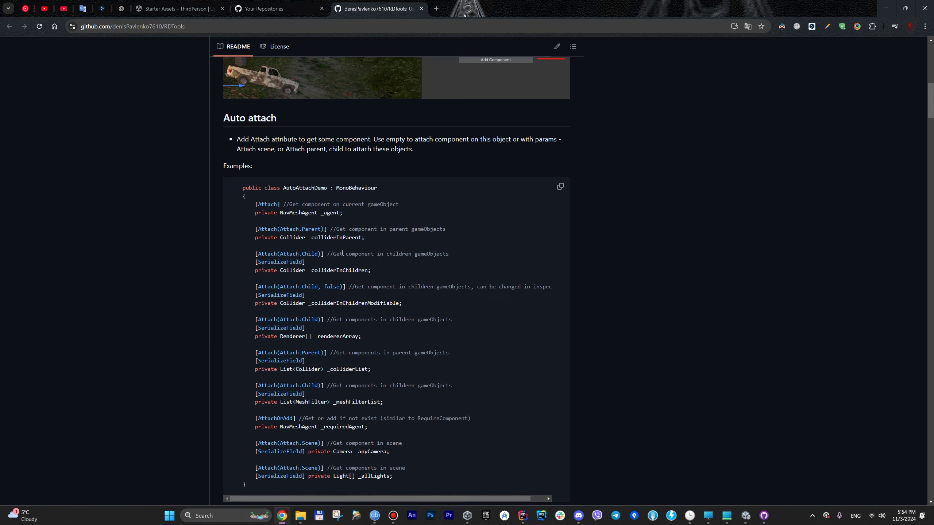
scroll(342, 254, "down", 10)
scroll(337, 257, "down", 2)
scroll(333, 257, "down", 2)
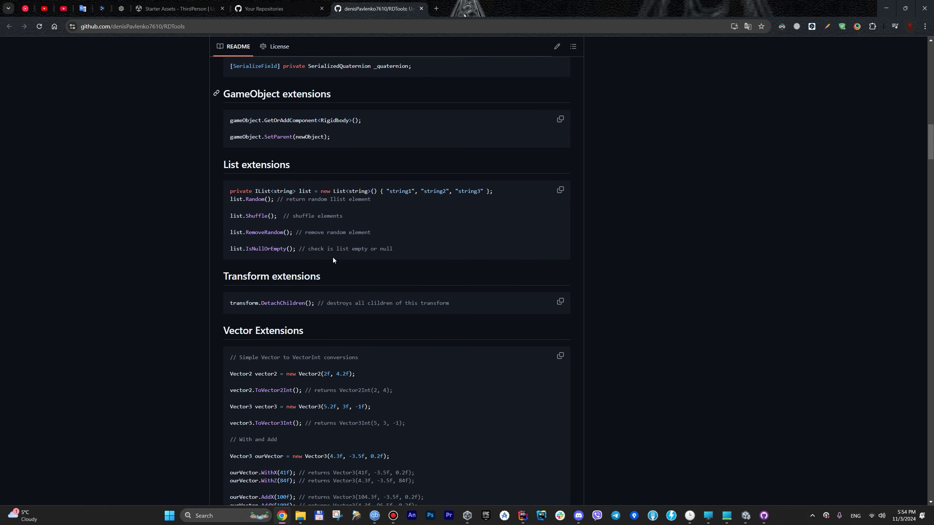
scroll(332, 258, "down", 5)
scroll(333, 258, "down", 5)
scroll(333, 257, "down", 3)
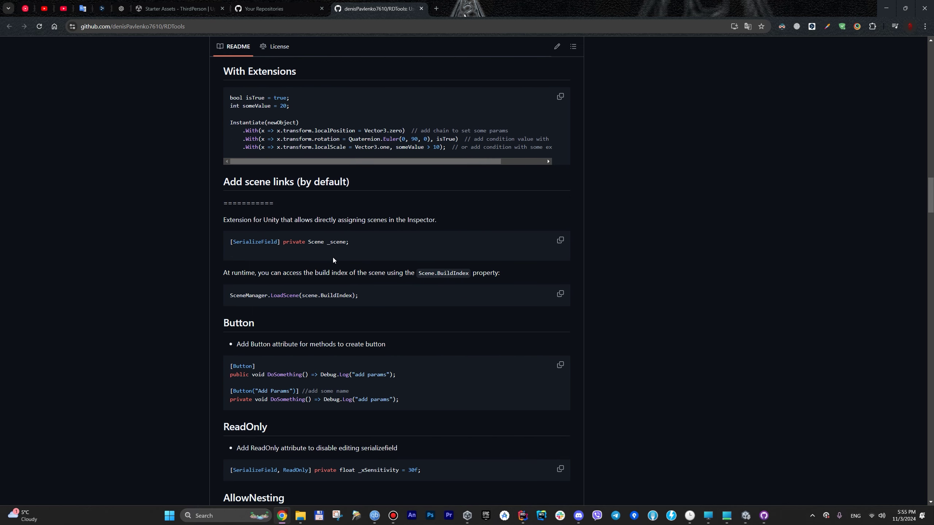
scroll(333, 257, "down", 2)
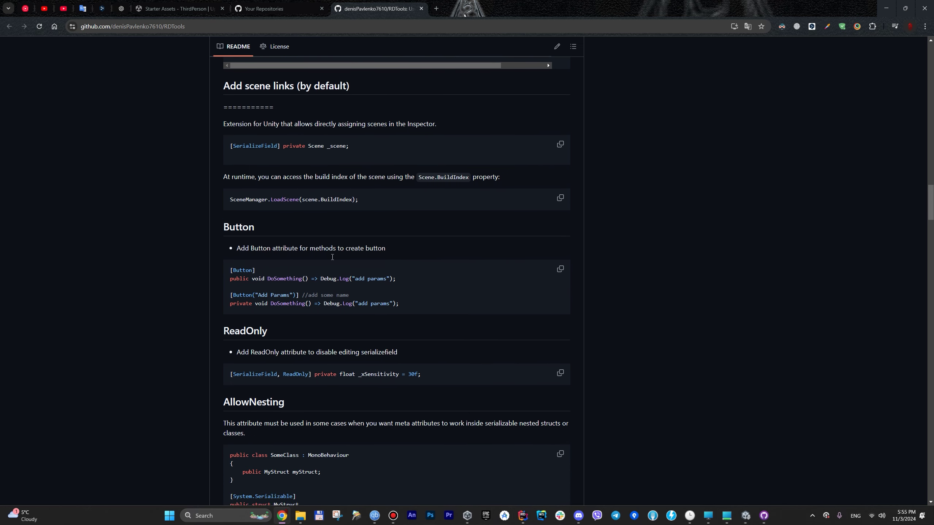
scroll(332, 257, "down", 3)
scroll(371, 215, "down", 5)
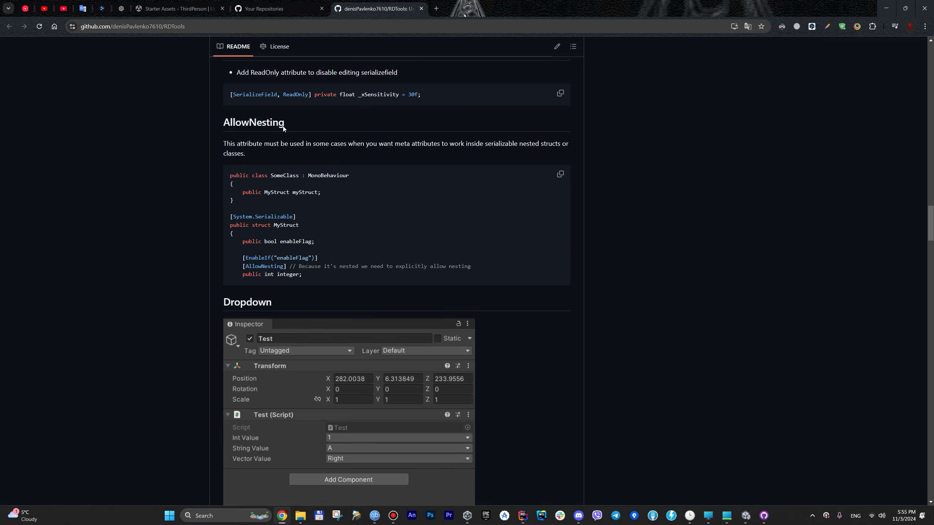
scroll(371, 215, "down", 4)
scroll(370, 239, "down", 6)
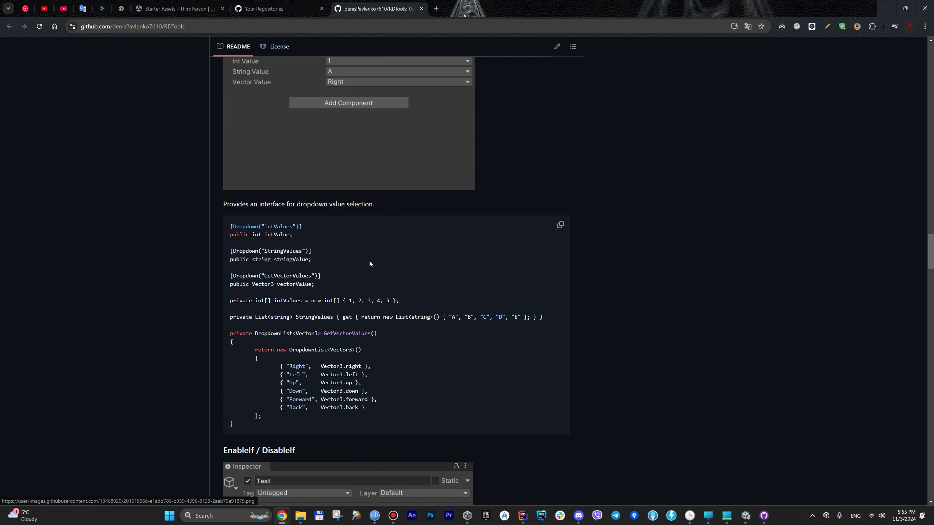
scroll(370, 260, "down", 4)
scroll(370, 260, "down", 2)
scroll(369, 258, "down", 1)
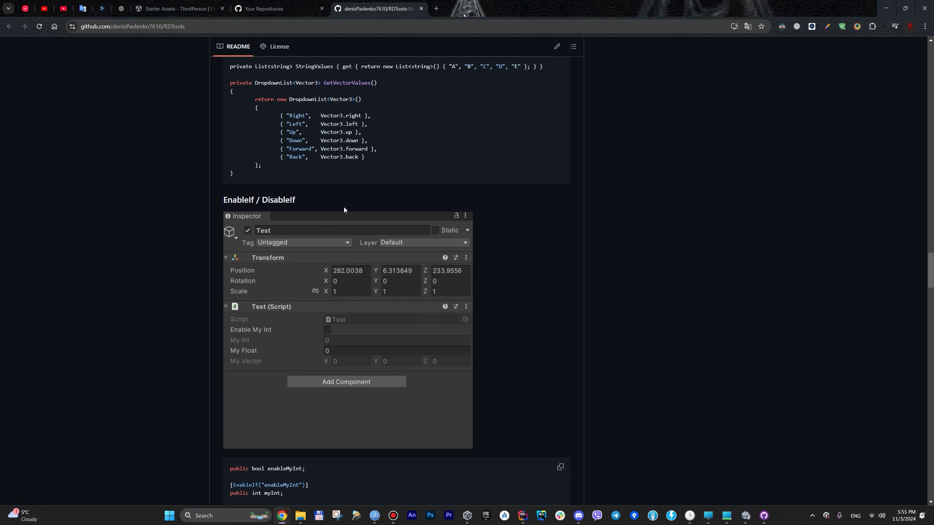
scroll(344, 208, "down", 3)
scroll(353, 208, "down", 5)
scroll(353, 210, "down", 5)
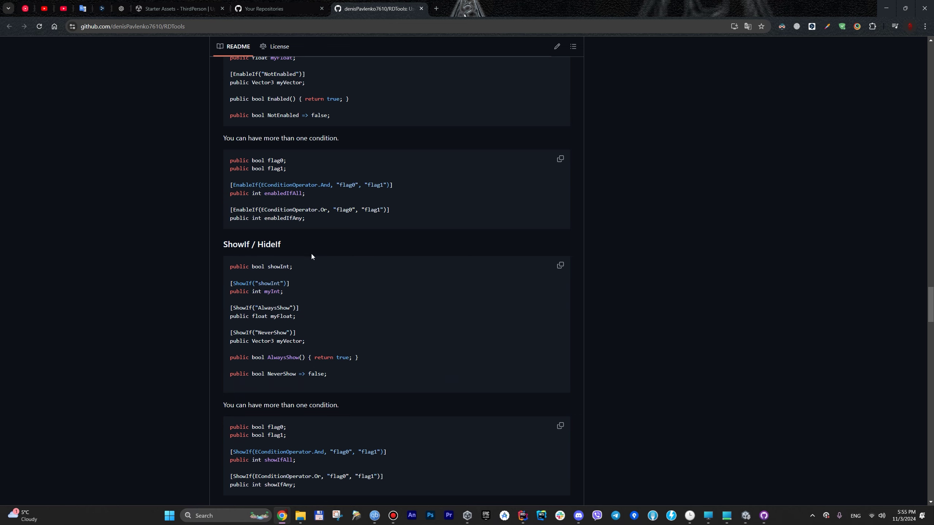
scroll(311, 255, "down", 2)
scroll(305, 243, "down", 4)
scroll(303, 232, "down", 5)
scroll(304, 232, "down", 6)
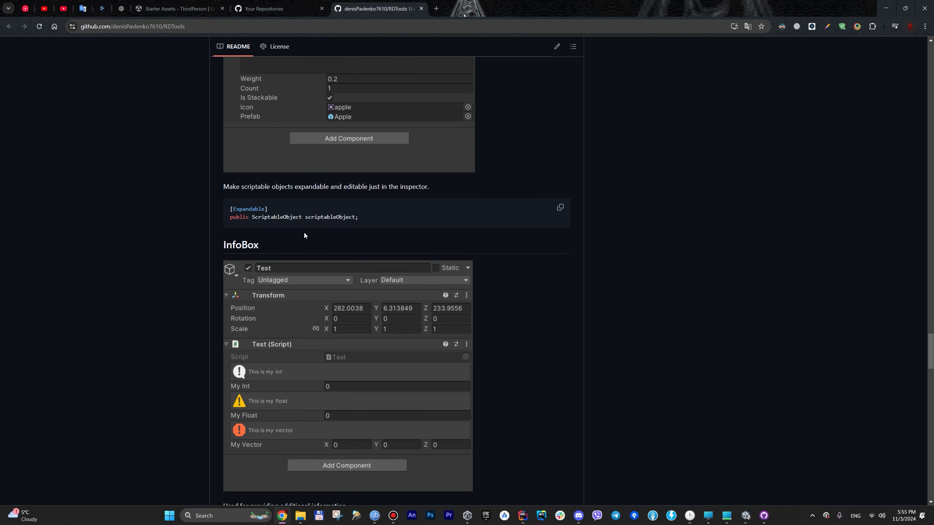
scroll(327, 219, "up", 1)
scroll(329, 239, "down", 7)
scroll(342, 258, "down", 5)
scroll(358, 276, "down", 9)
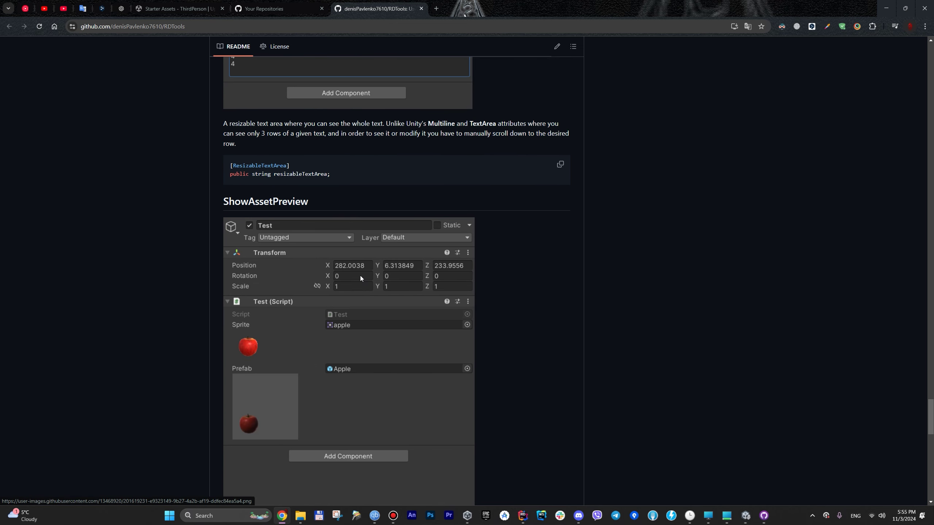
scroll(356, 270, "down", 5)
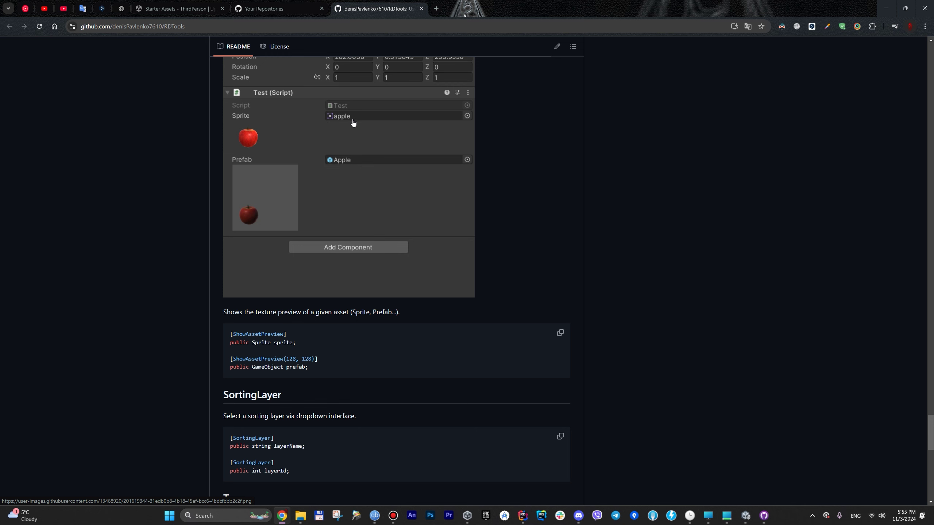
scroll(378, 152, "up", 3)
scroll(367, 176, "down", 3)
scroll(293, 344, "down", 2)
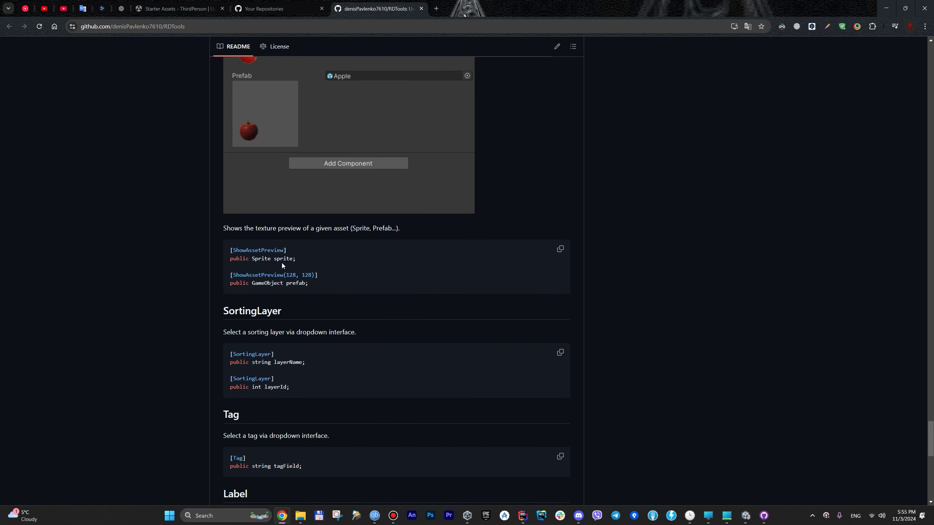
scroll(367, 317, "down", 2)
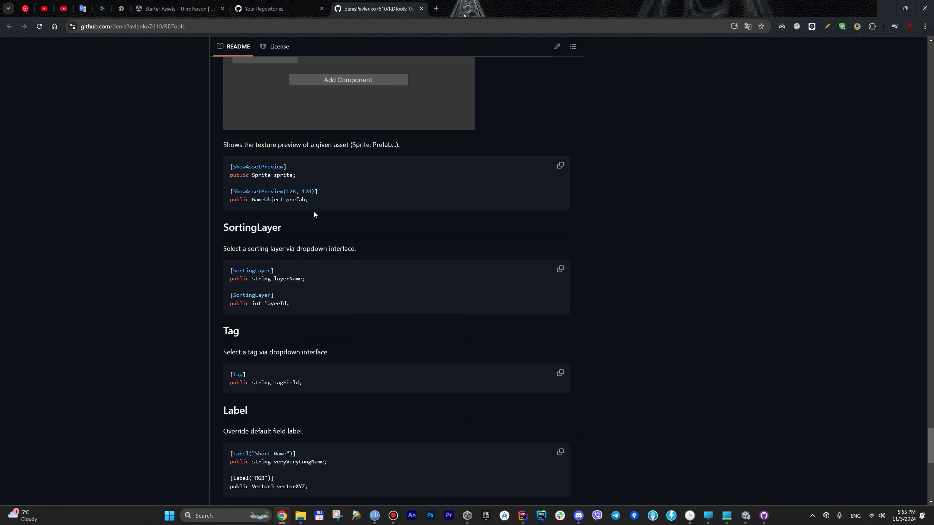
scroll(315, 212, "down", 1)
scroll(327, 202, "down", 3)
scroll(327, 201, "down", 4)
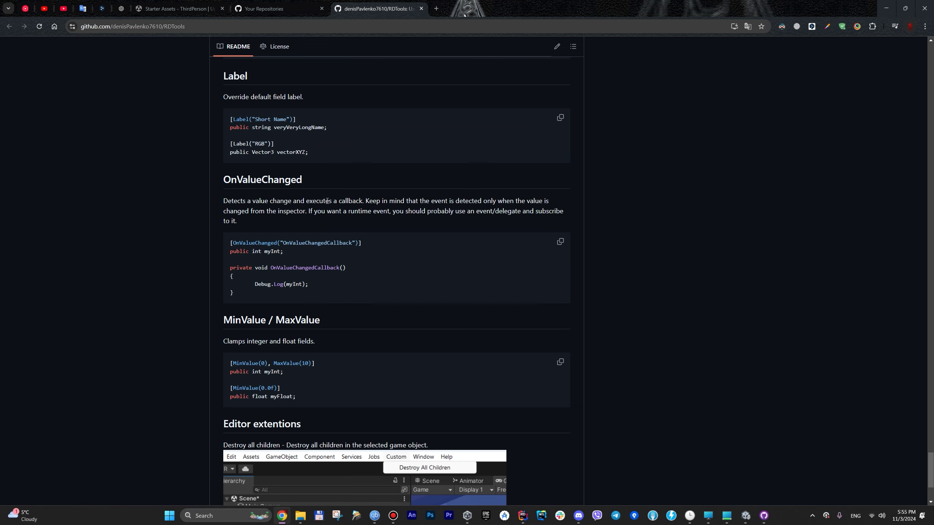
scroll(327, 201, "down", 3)
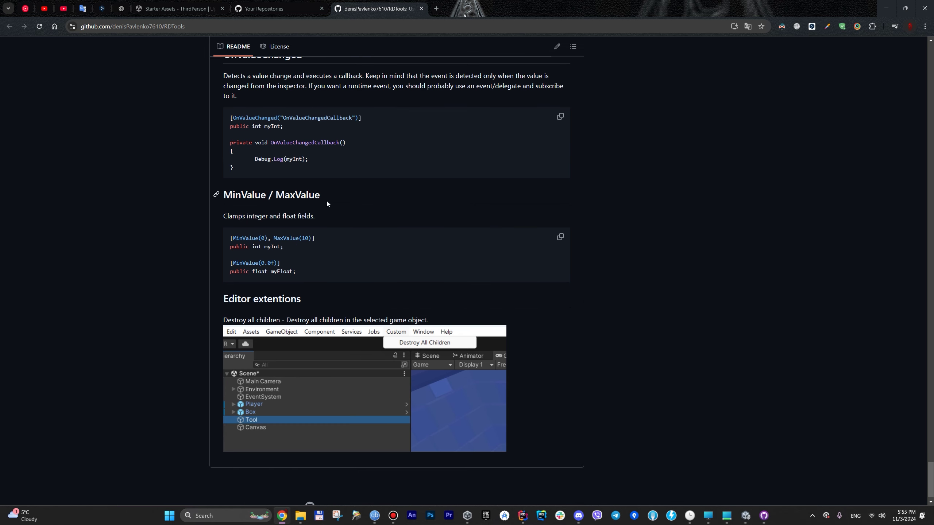
- Switch back to the repositories list tab and scroll to its top
key("ctrl+shift+Tab")
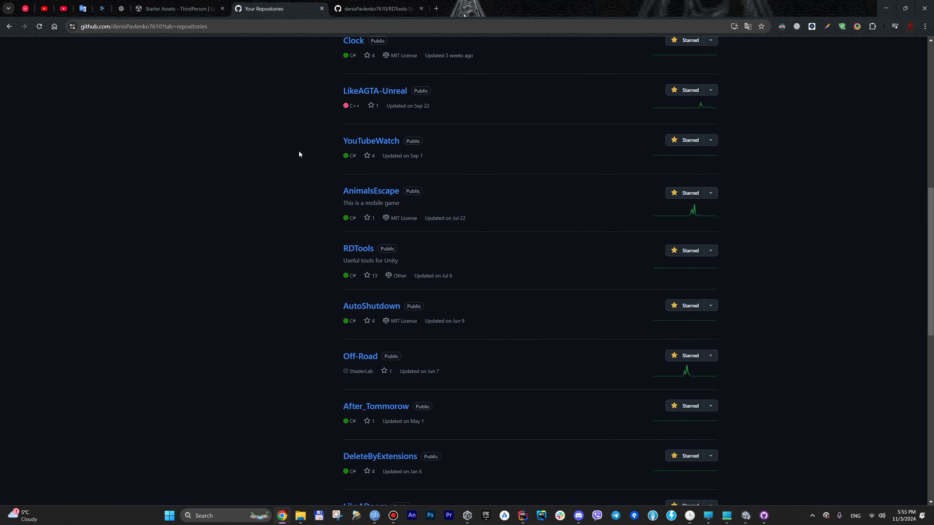
scroll(454, 362, "up", 7)
scroll(446, 343, "up", 4)
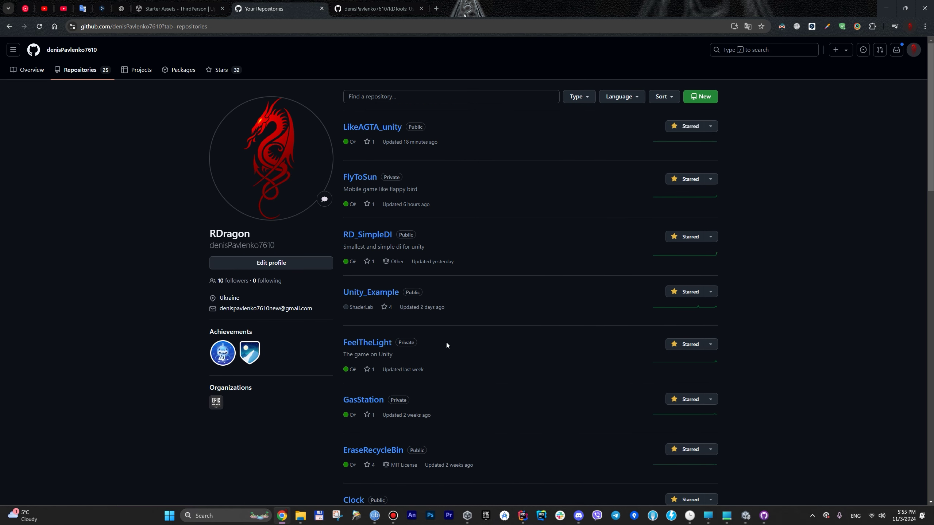
- Read RD_SimpleDI's README down to 'Use Project context logic', then return to Unity
left_click(382, 235)
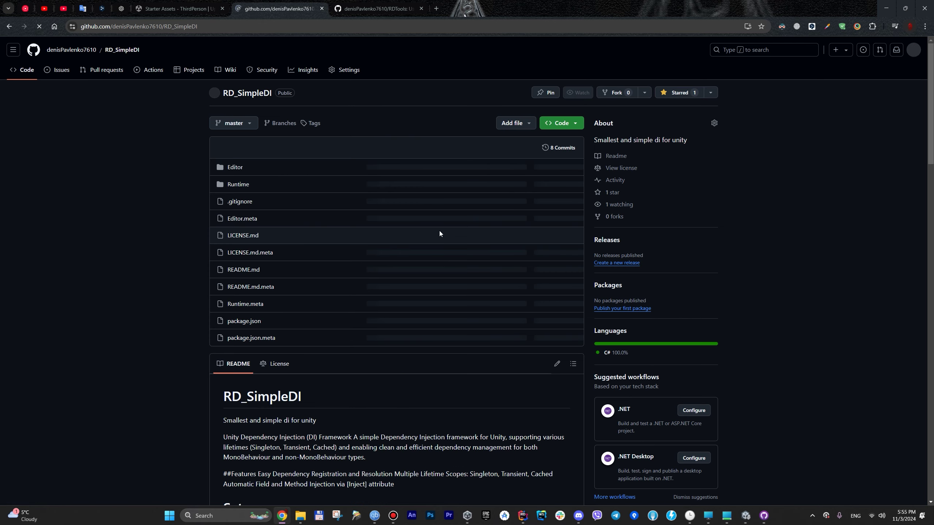
scroll(439, 230, "down", 5)
scroll(440, 230, "down", 5)
scroll(437, 233, "down", 4)
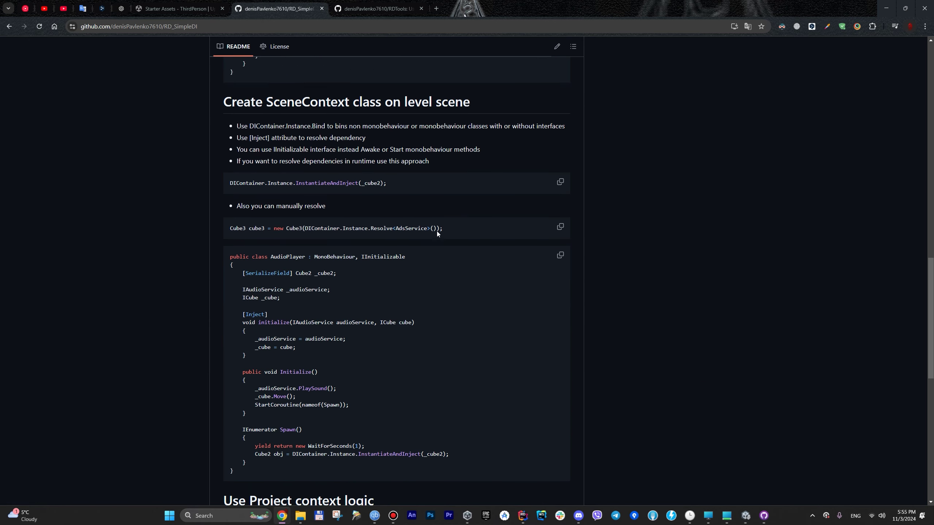
scroll(437, 233, "down", 5)
scroll(437, 233, "down", 3)
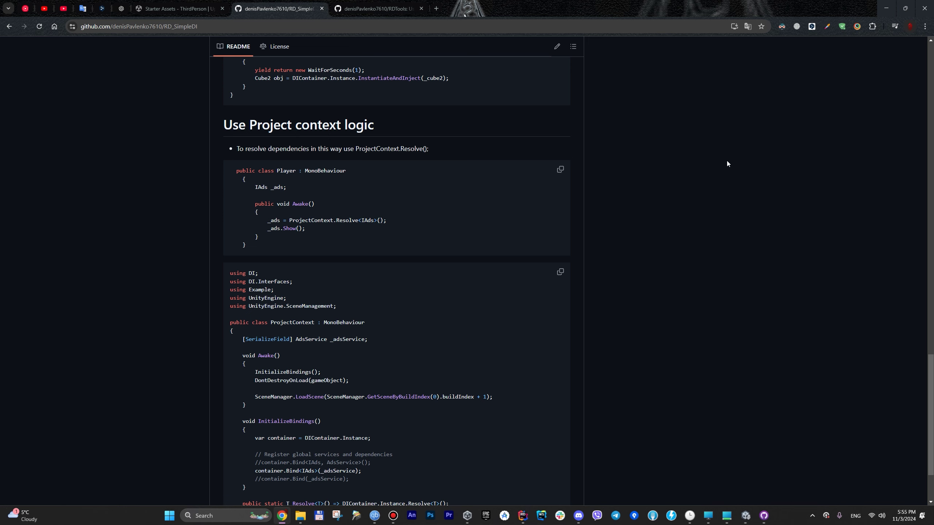
left_click(746, 516)
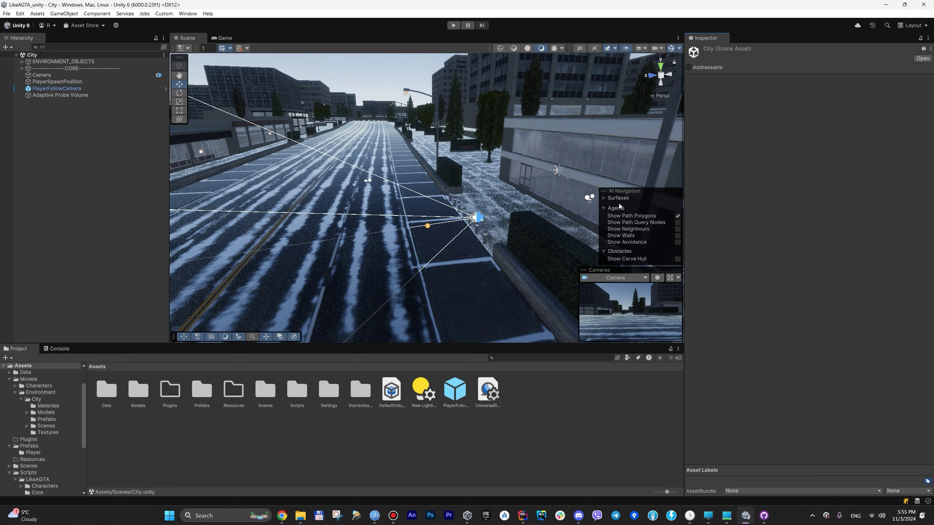
left_click(453, 26)
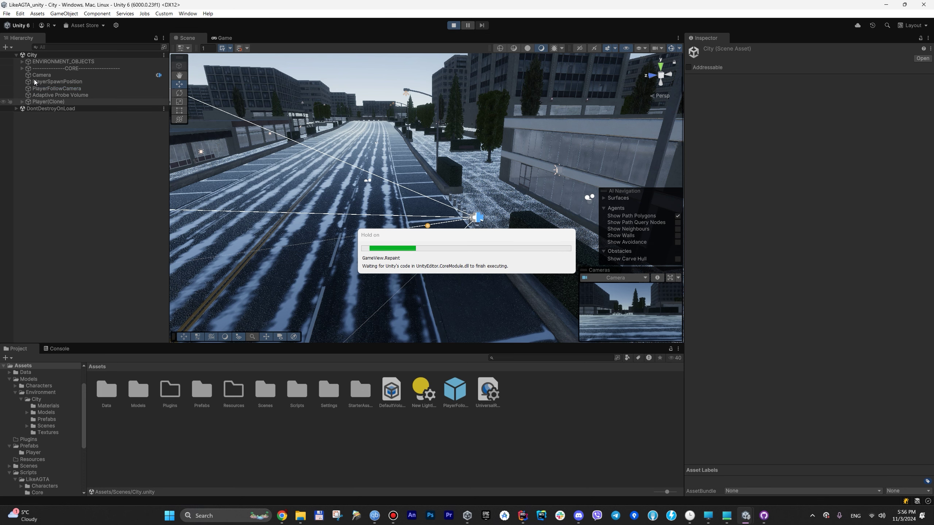
left_click(327, 191)
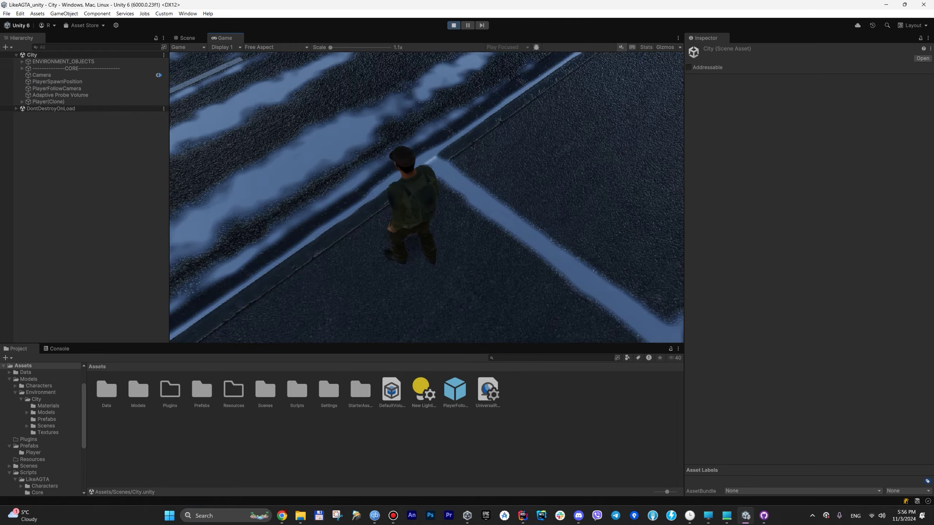
key("w")
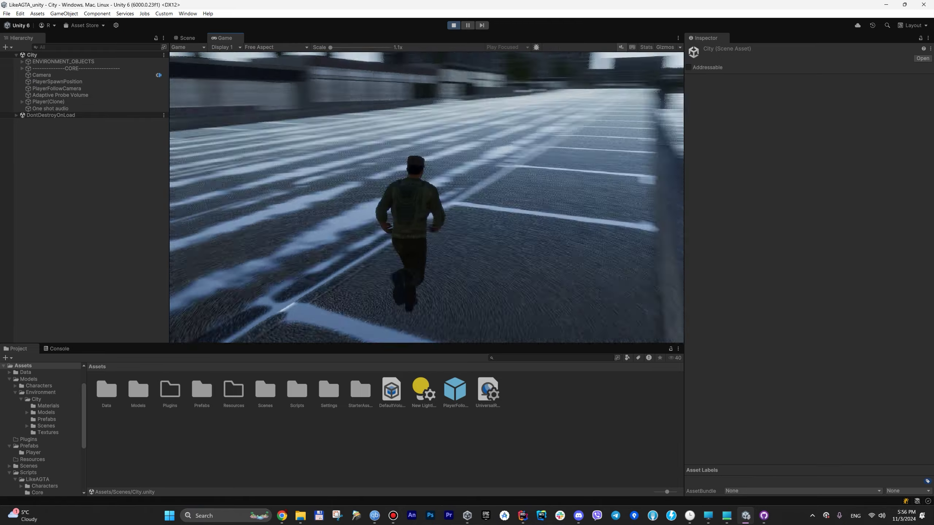
key("space")
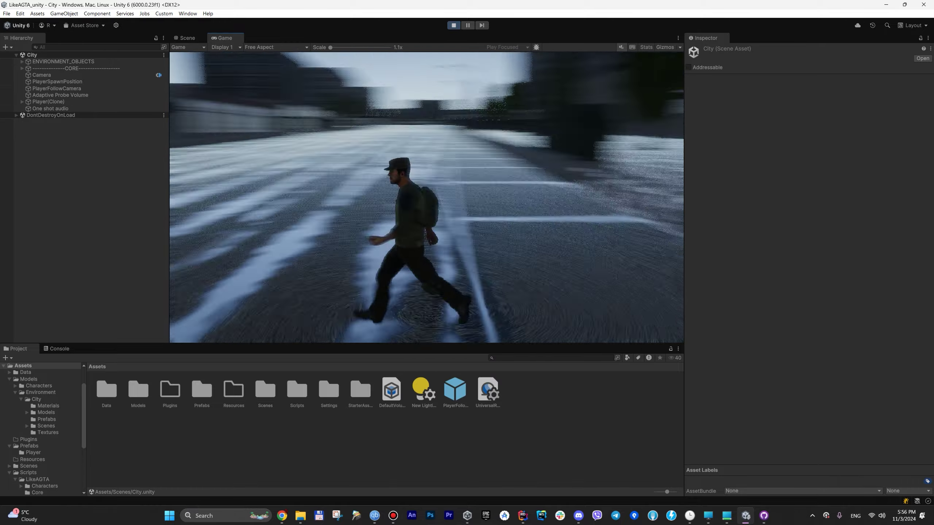
key("Escape")
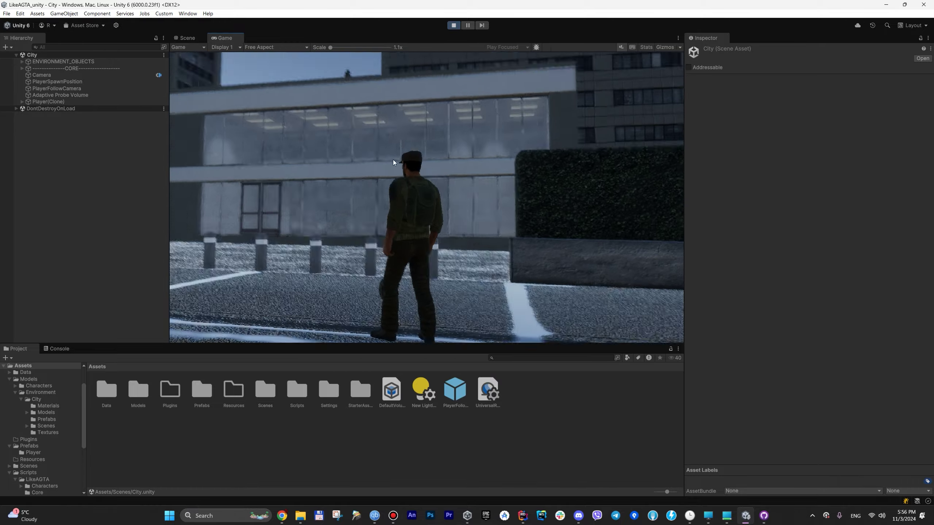
left_click(453, 26)
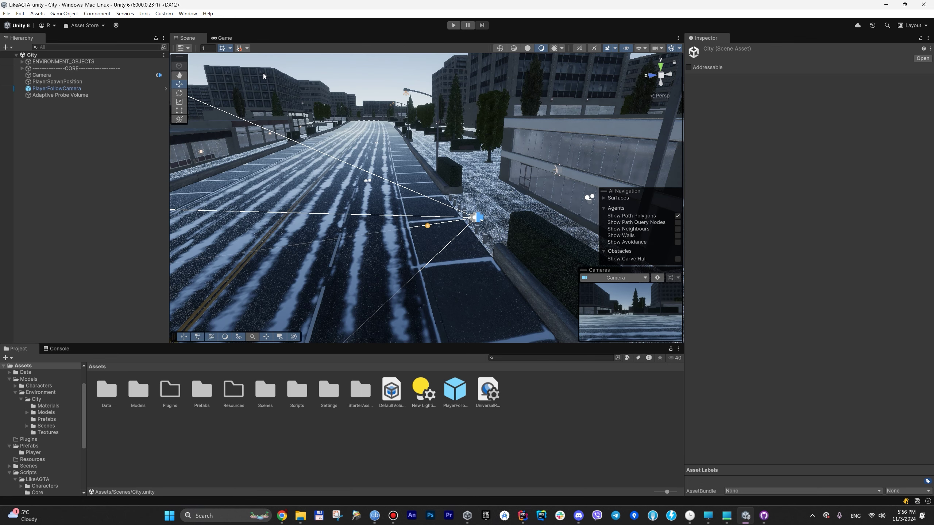
- Check Cinemachine 3.1.2 in Package Manager's In Project list, then select the scene's Camera
left_click(187, 14)
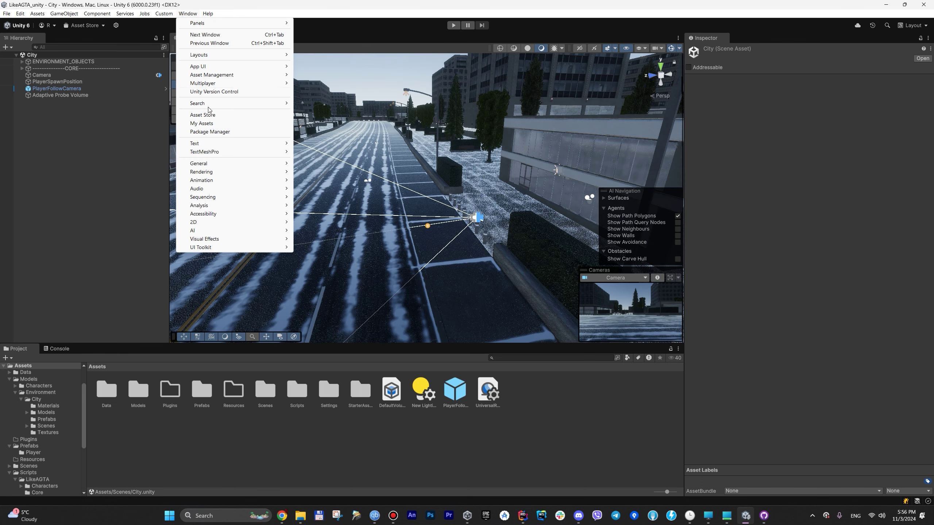
left_click(237, 131)
left_click(291, 124)
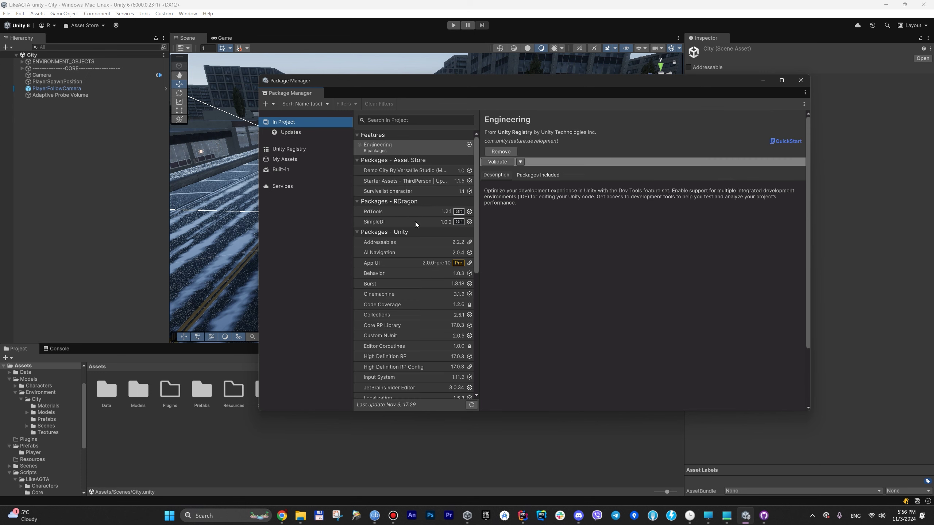
scroll(420, 194, "down", 3)
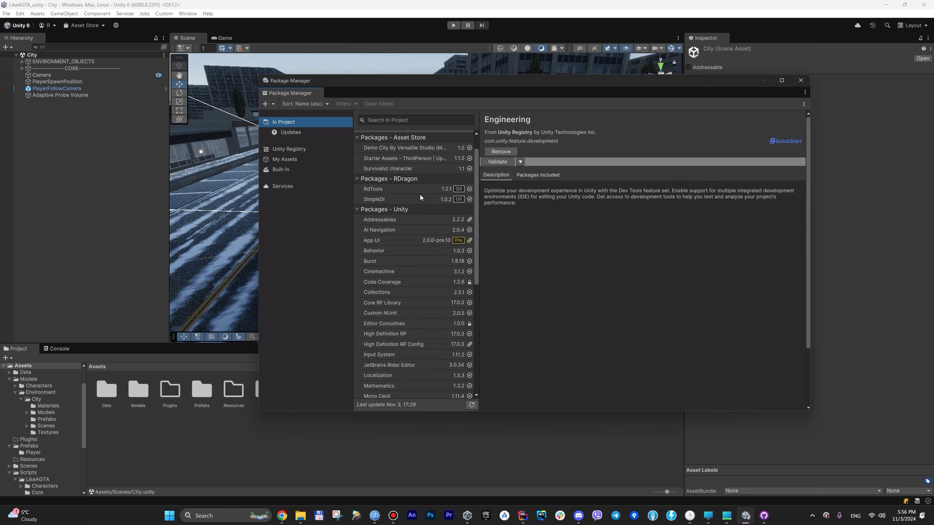
left_click(425, 227)
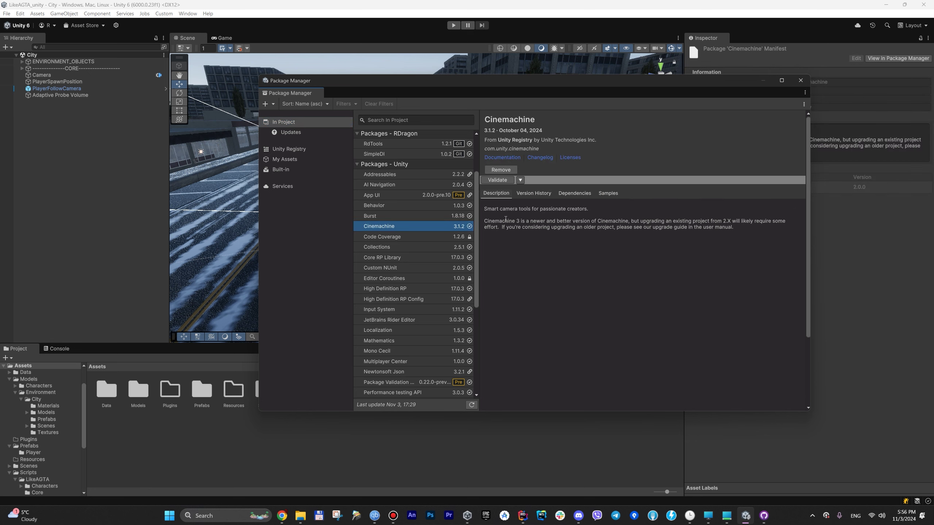
left_click(800, 80)
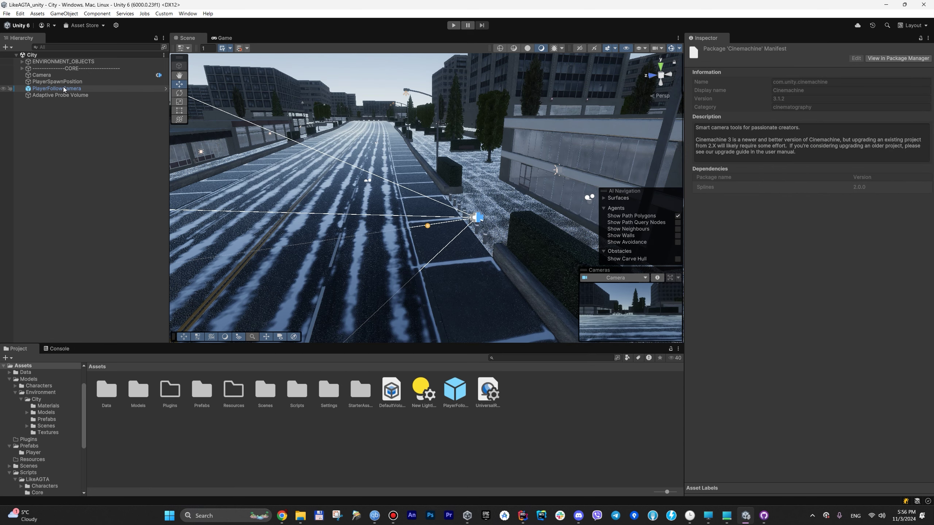
left_click(54, 76)
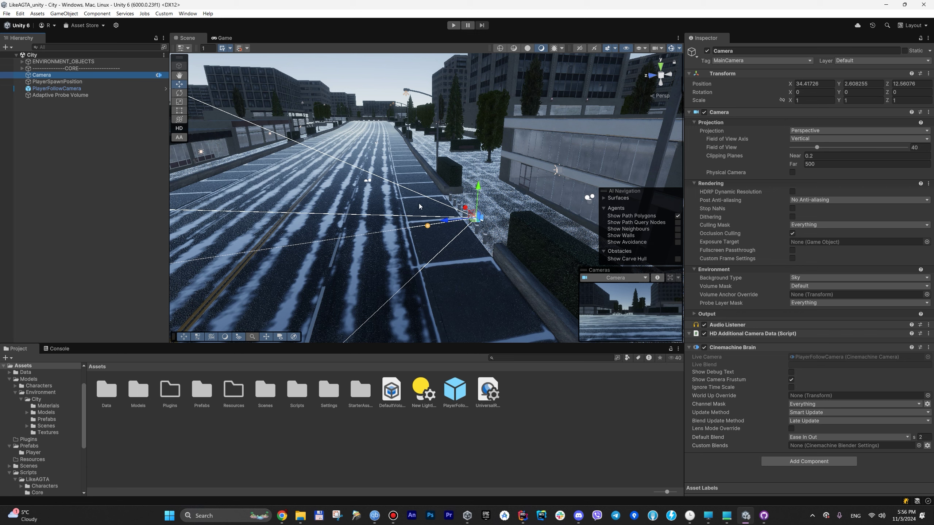
- Select PlayerFollowCamera to view its Third Person Follow Cinemachine Camera settings
left_click(42, 89)
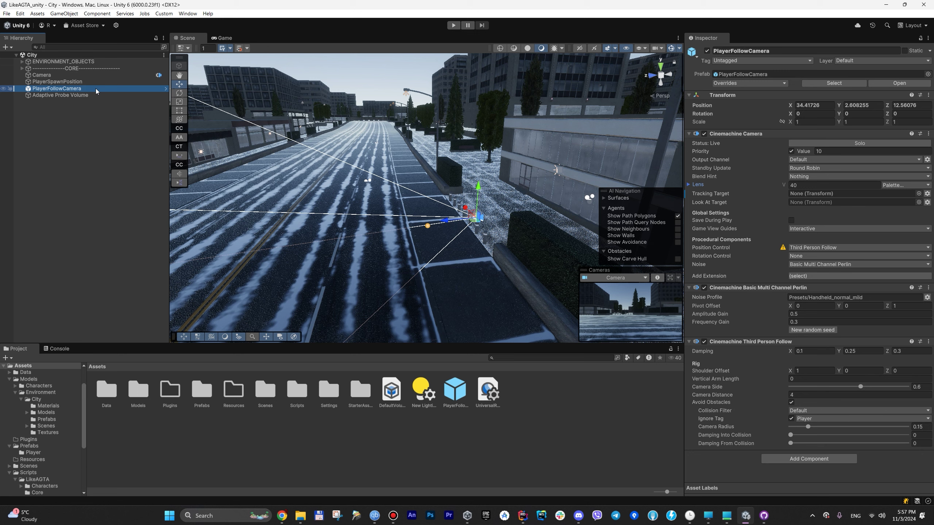
- Import Cinemachine 3.1.2's 3D Samples from the Package Manager Samples tab, then close it
left_click(187, 13)
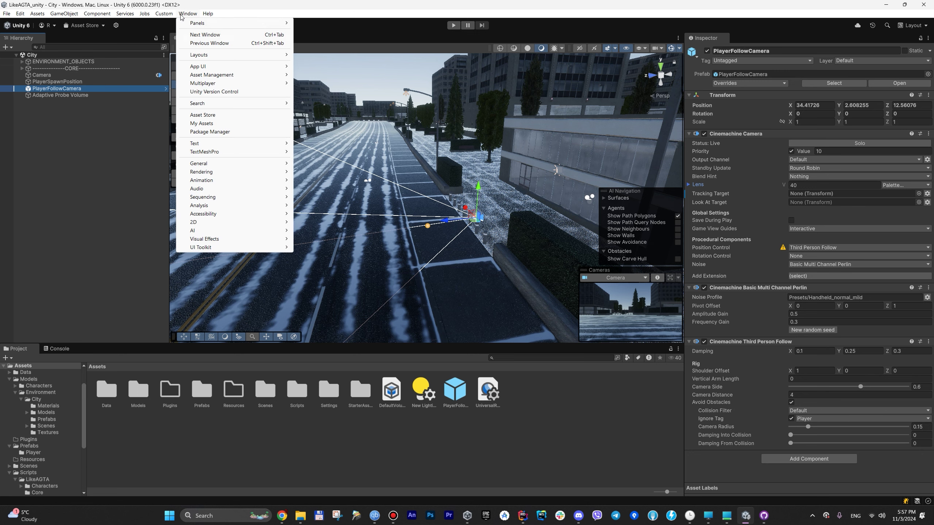
left_click(205, 132)
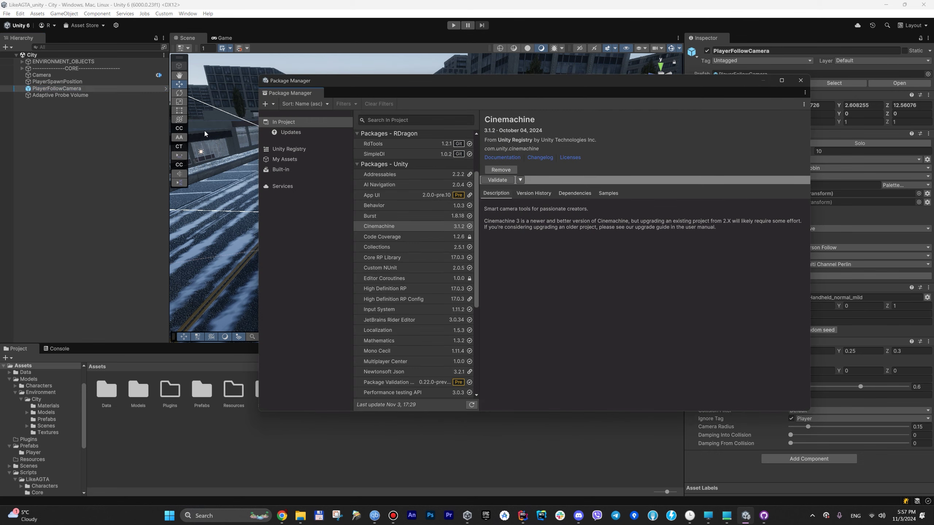
left_click_drag(559, 82, 464, 115)
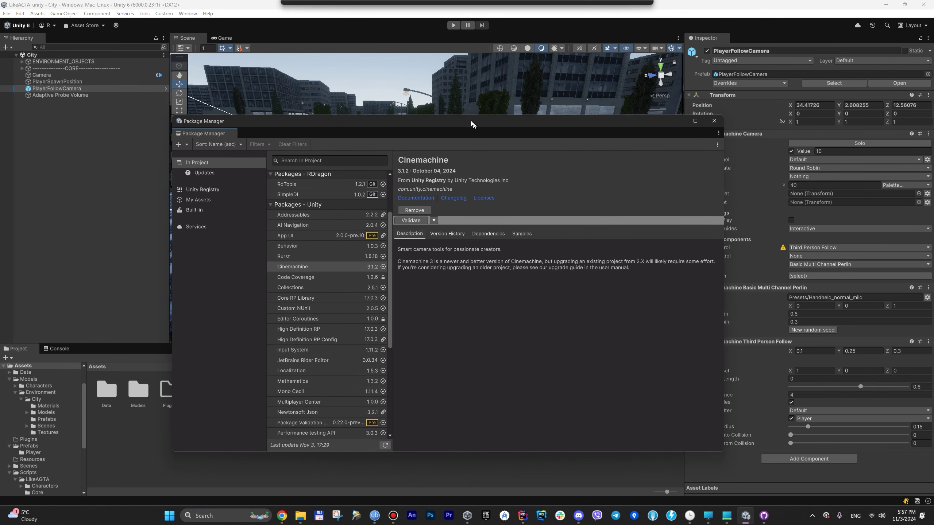
left_click(315, 259)
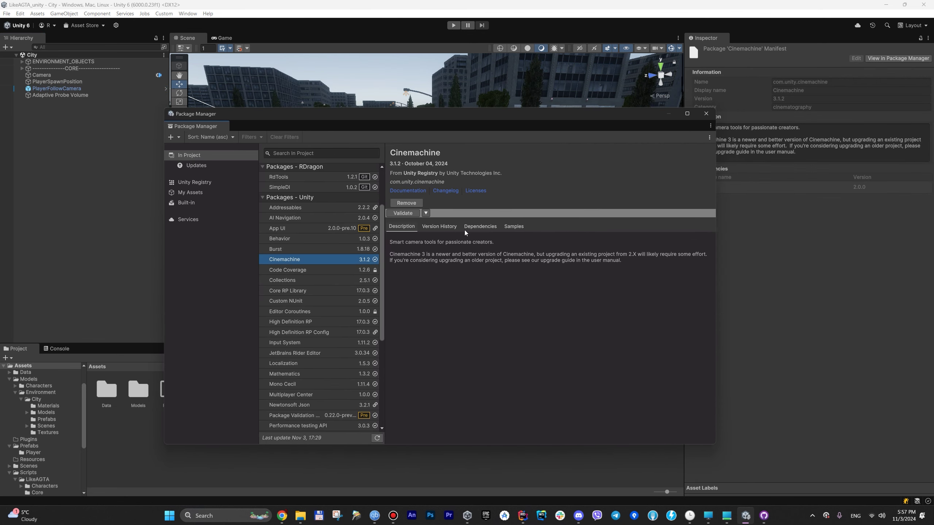
left_click(513, 226)
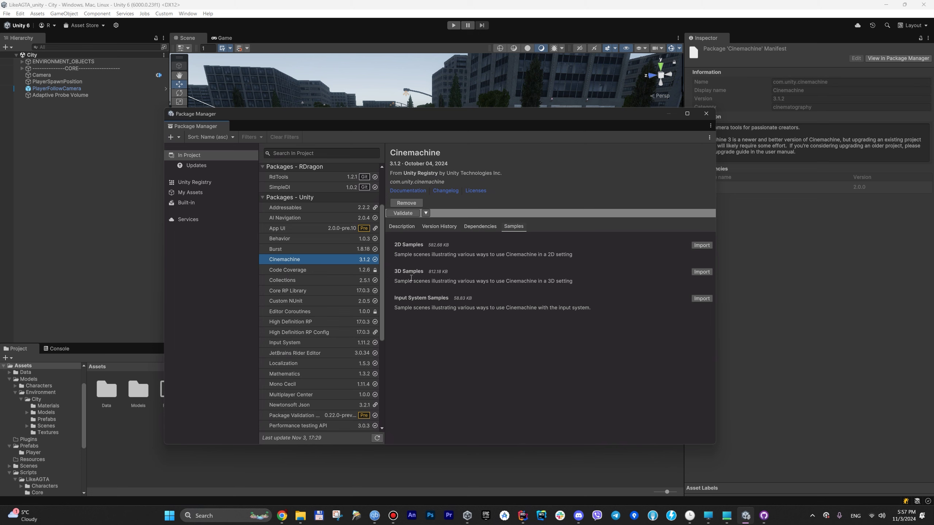
left_click(701, 271)
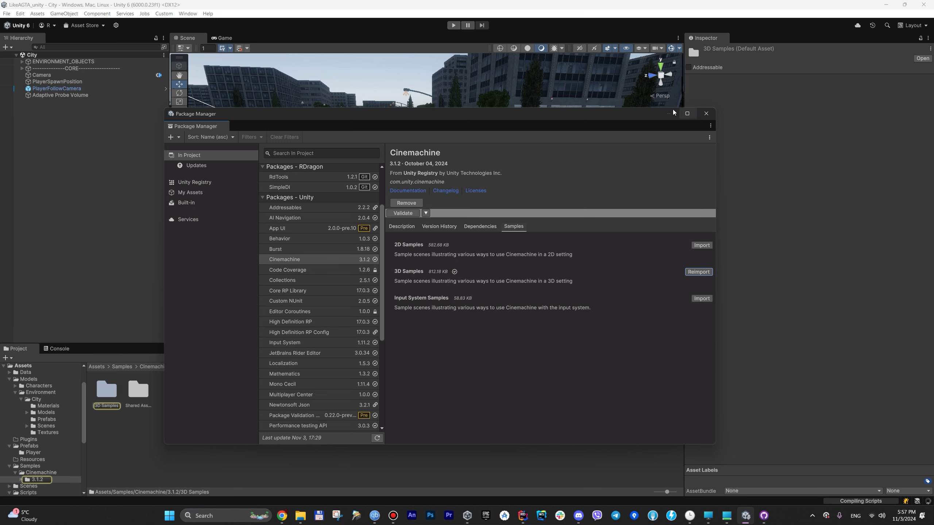
left_click(700, 113)
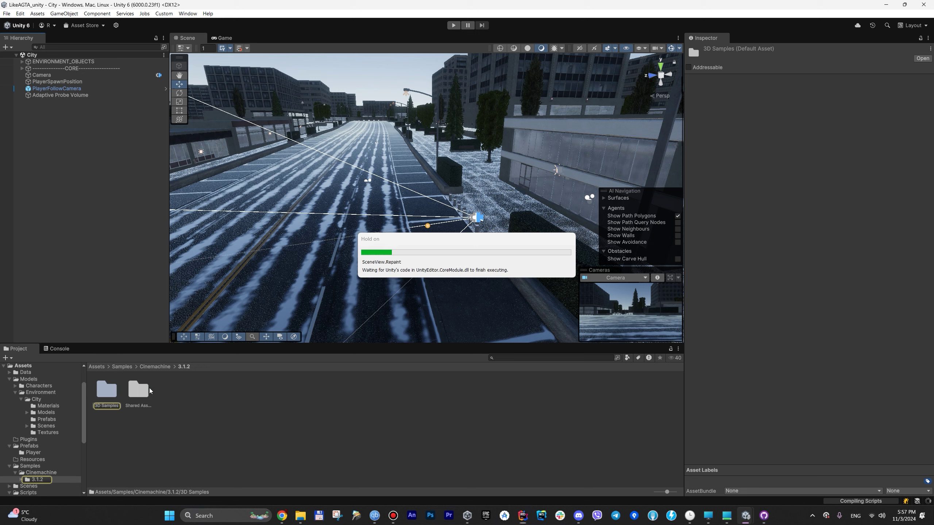
- Open the 3D Samples folder and load the ThirdPersonWithRoadieRun sample scene
left_click(97, 392)
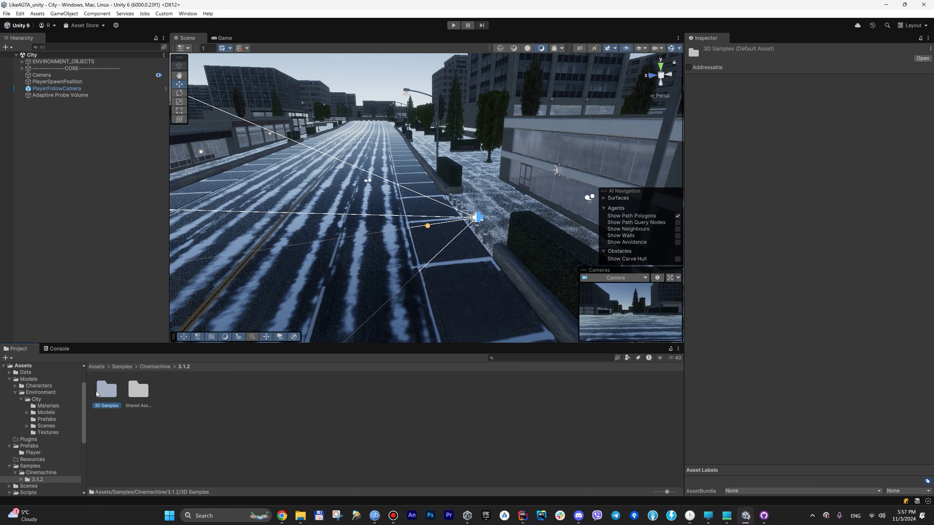
double_click(105, 389)
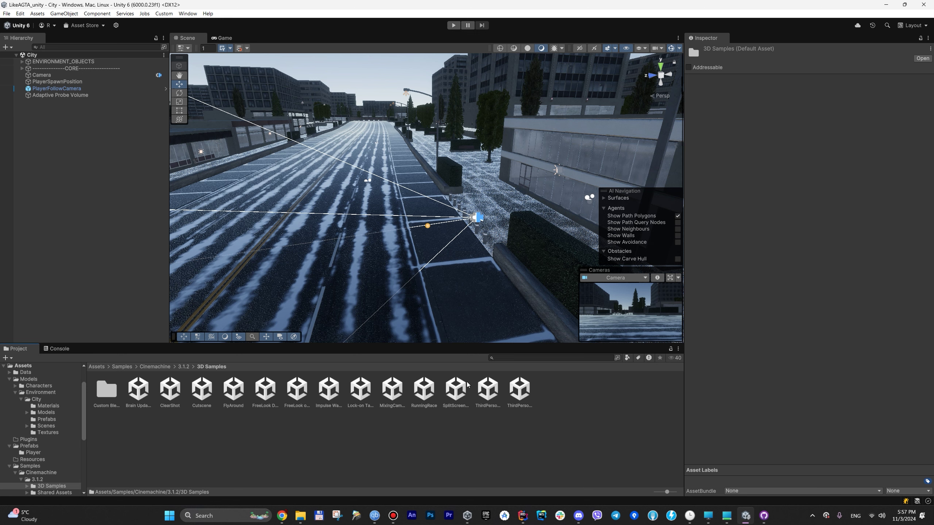
double_click(273, 395)
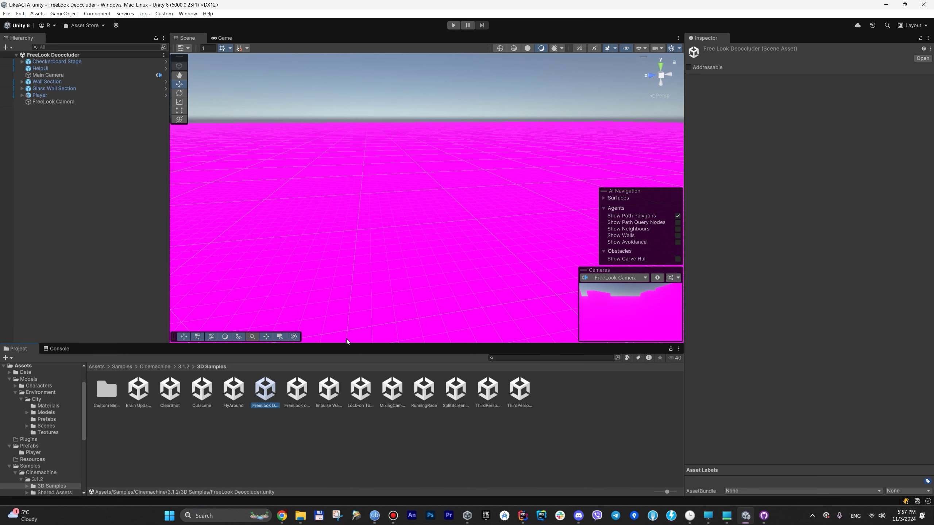
double_click(516, 387)
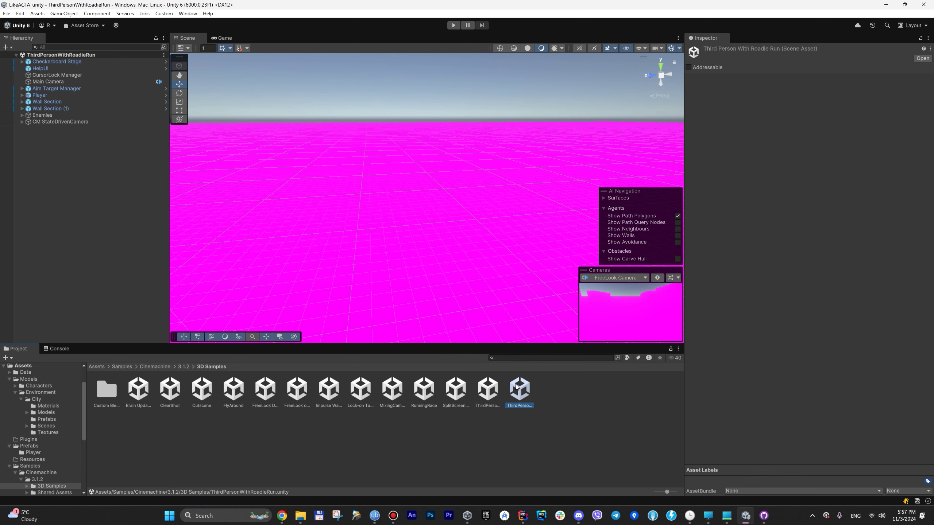
left_click(188, 13)
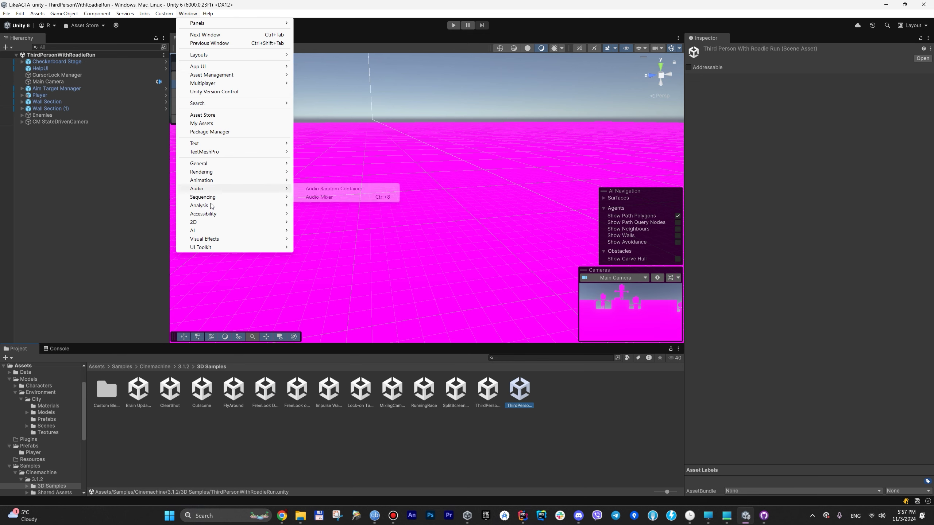
- Run the HDRP Wizard's Convert All Built-in Materials to HDRP, confirm with Proceed, then close the wizard
mouse_move(228, 163)
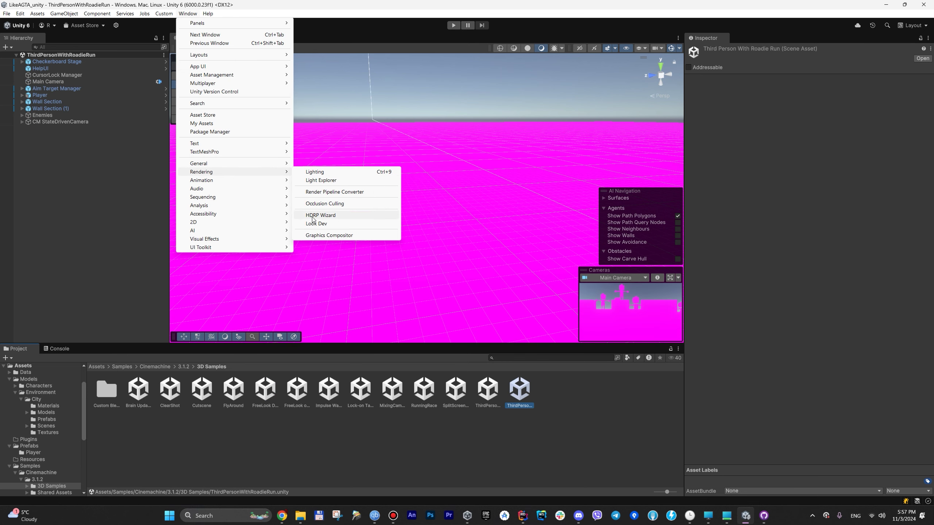
left_click(314, 216)
scroll(410, 221, "down", 10)
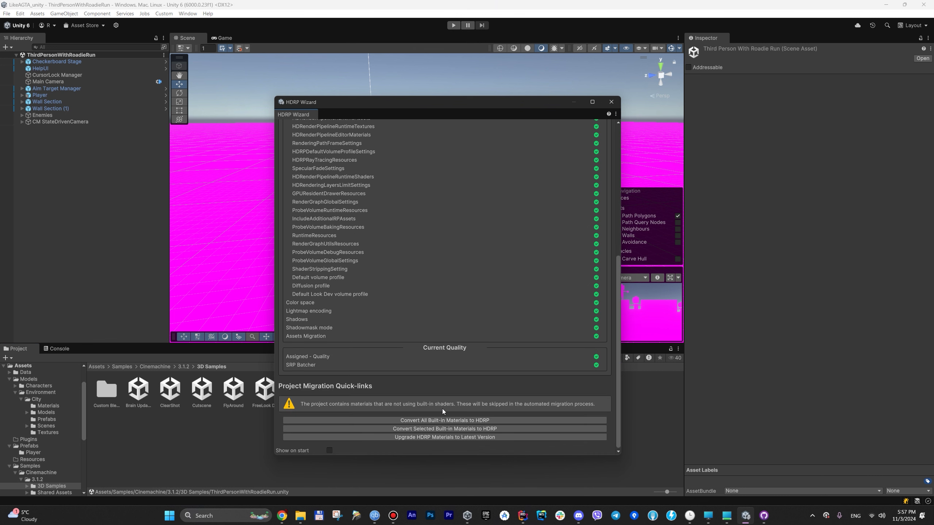
left_click(447, 420)
left_click(489, 272)
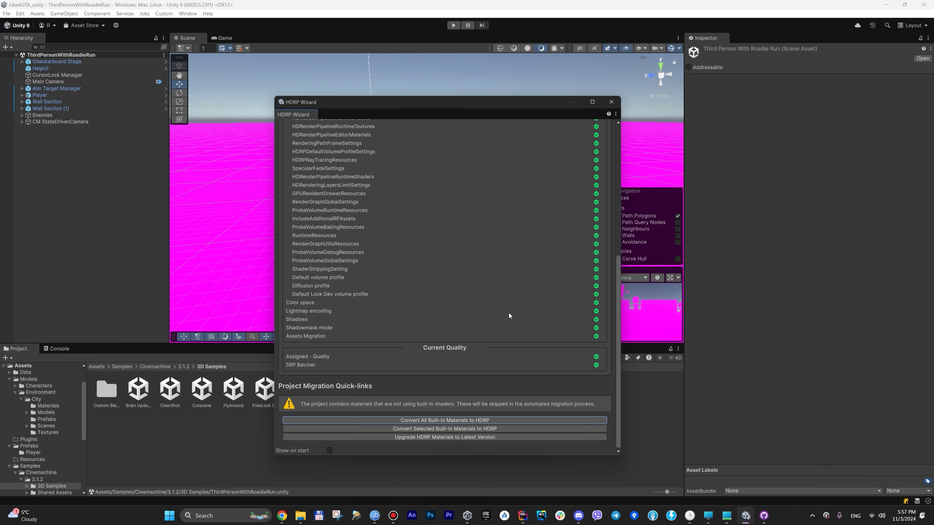
left_click(612, 102)
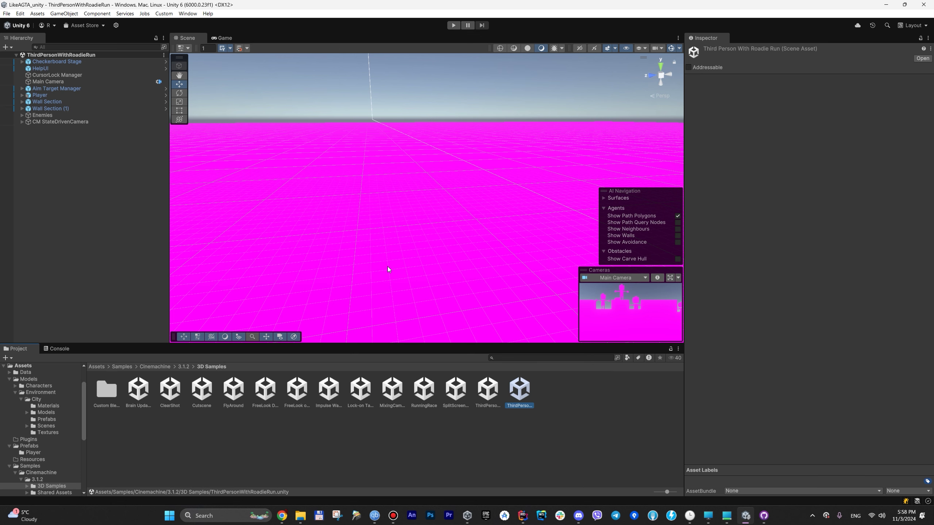
- Play the ThirdPersonWithRoadieRun sample, dismiss its help panel, fire a shot, then stop Play mode
left_click(454, 25)
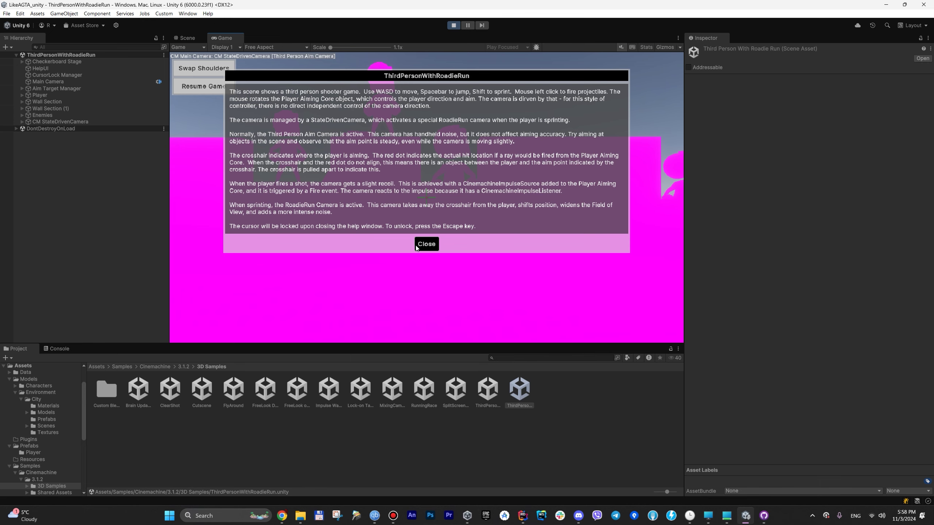
left_click(426, 241)
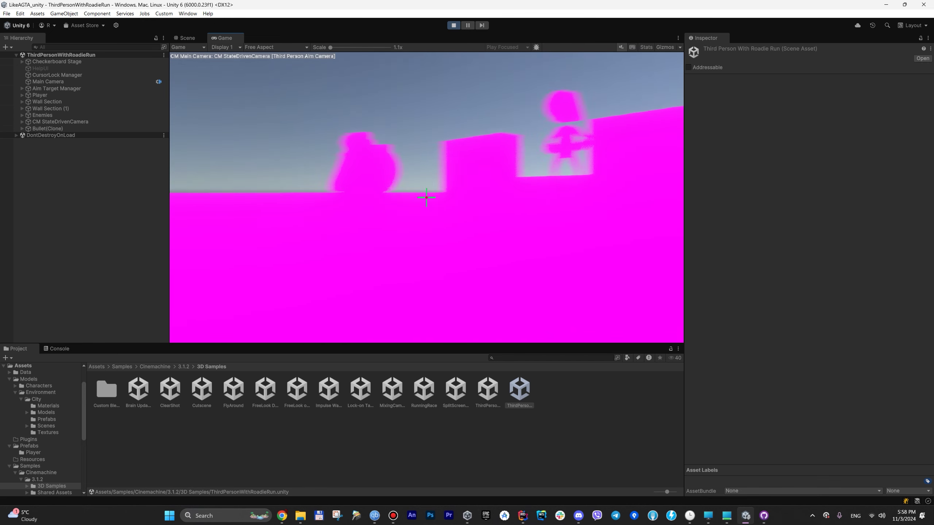
left_click(426, 198)
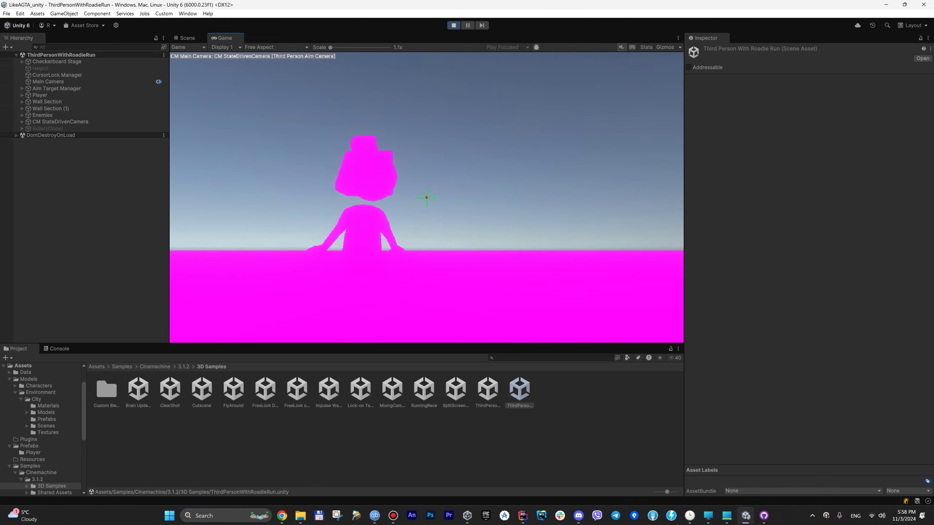
key("Escape")
key("ctrl+p")
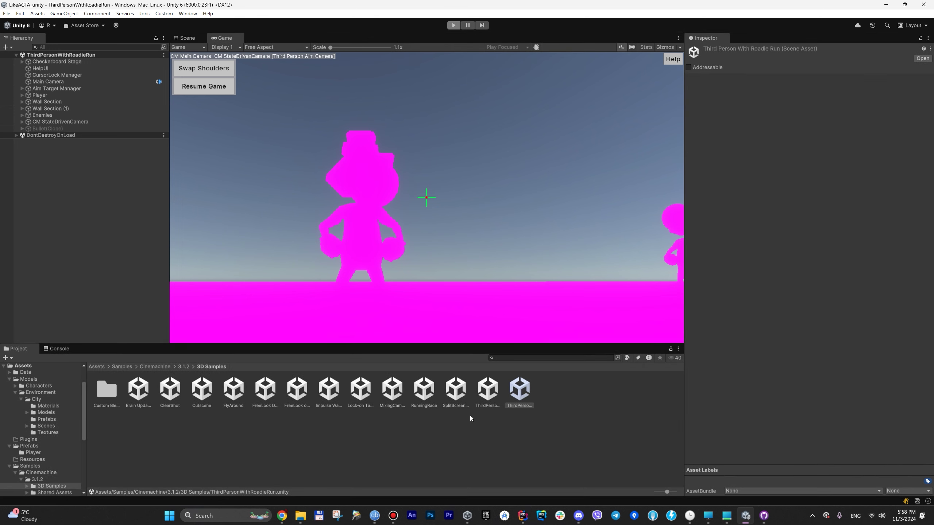
- Select the Player and open its SimplePlayerController script from the Inspector
left_click(40, 95)
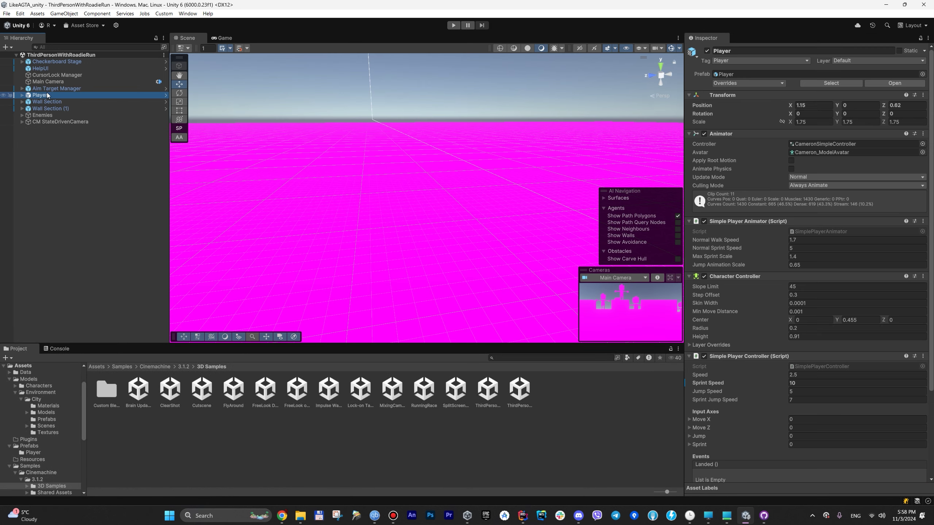
scroll(777, 246, "down", 3)
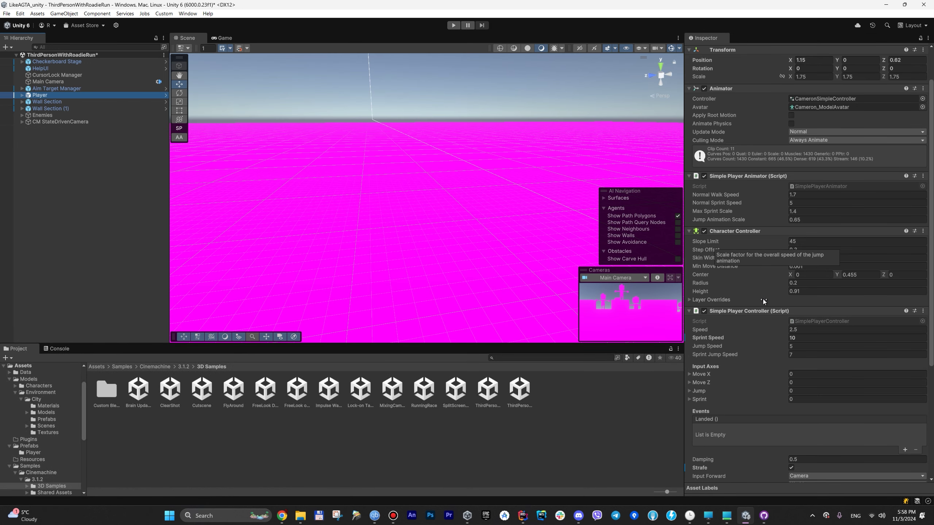
double_click(829, 320)
- Scroll through SimplePlayerController.cs and highlight the fwd, qA and qB variables on lines 213–215
scroll(563, 242, "down", 3)
scroll(563, 242, "down", 4)
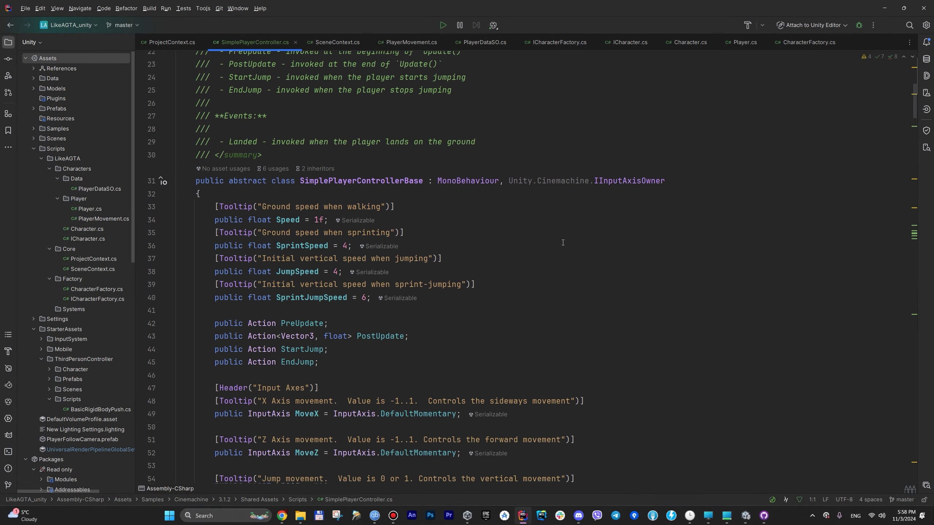
scroll(563, 242, "down", 7)
scroll(564, 240, "down", 7)
scroll(565, 239, "down", 10)
scroll(566, 239, "down", 7)
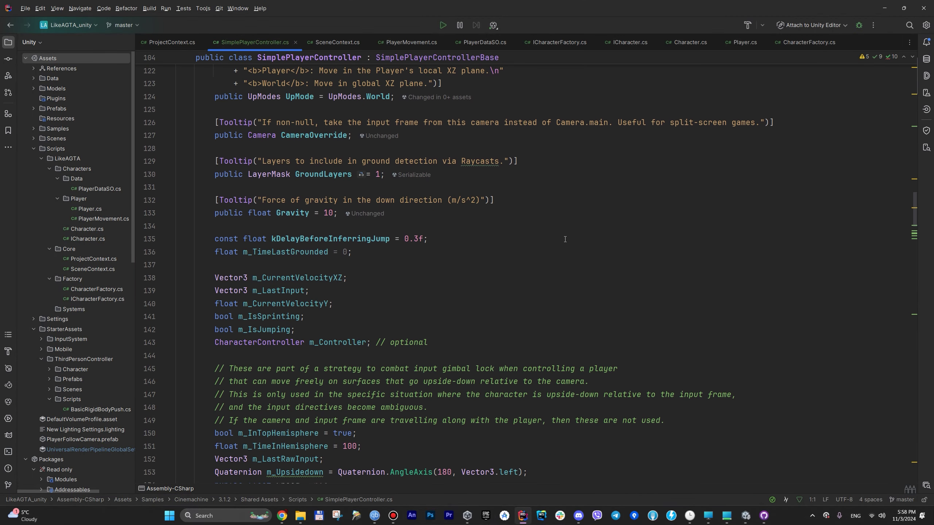
scroll(565, 238, "down", 7)
scroll(565, 238, "down", 6)
scroll(565, 237, "down", 7)
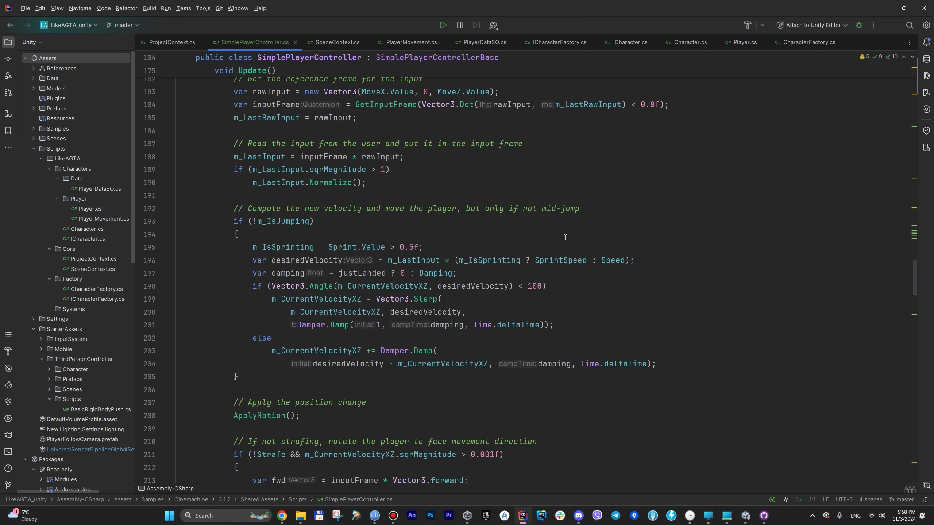
scroll(565, 237, "down", 6)
scroll(565, 238, "down", 3)
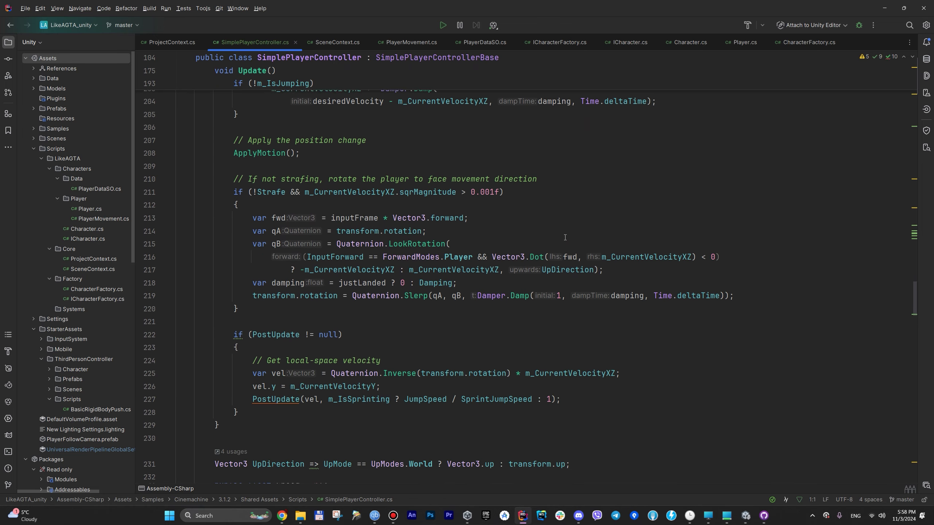
scroll(347, 207, "down", 3)
scroll(325, 200, "down", 3)
double_click(278, 135)
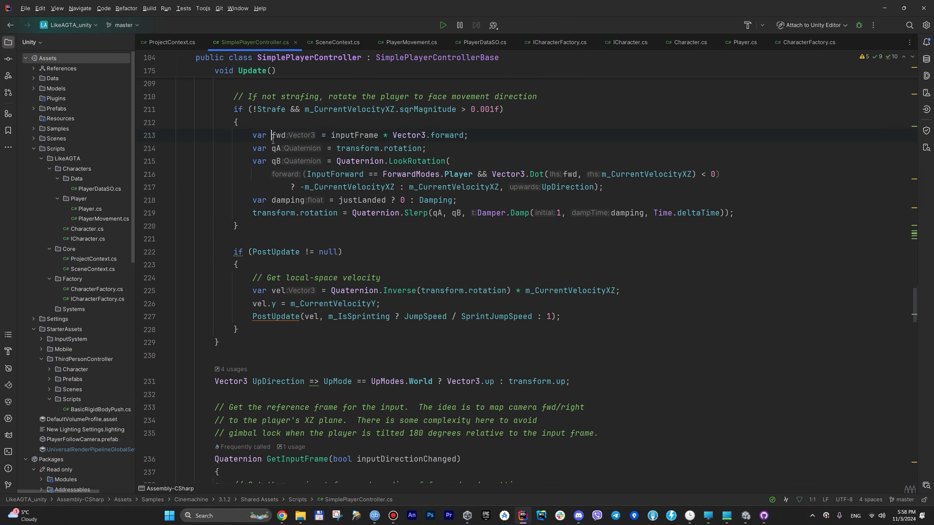
left_click_drag(272, 148, 277, 148)
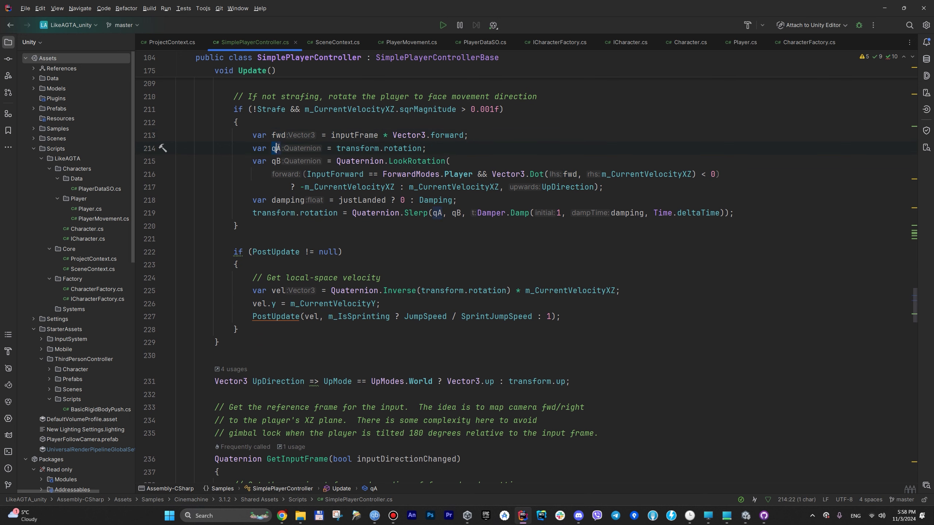
double_click(276, 161)
- Read on through ApplyMotion and GetDistanceFromGround, then minimize Rider to bring Unity back
scroll(301, 147, "down", 6)
scroll(301, 147, "down", 1)
scroll(300, 147, "down", 3)
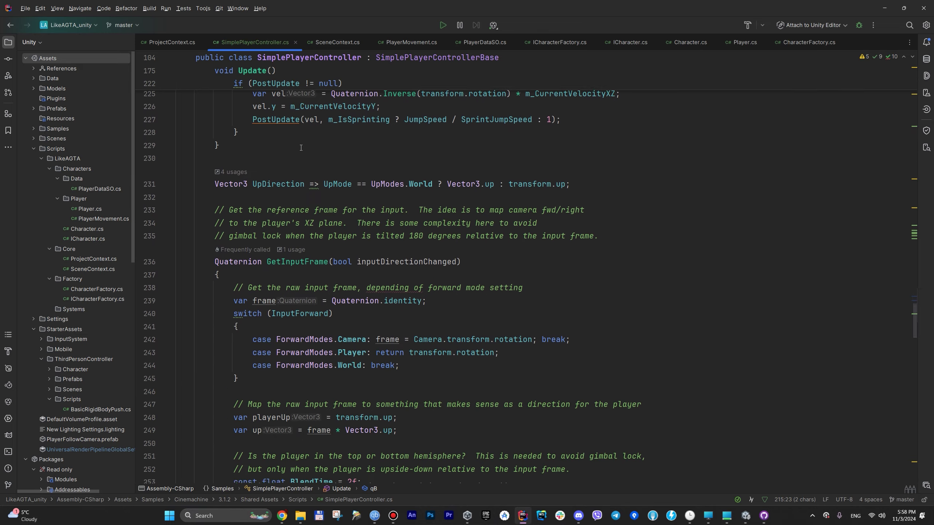
scroll(301, 148, "down", 5)
scroll(301, 147, "down", 10)
scroll(301, 147, "down", 5)
scroll(300, 147, "down", 5)
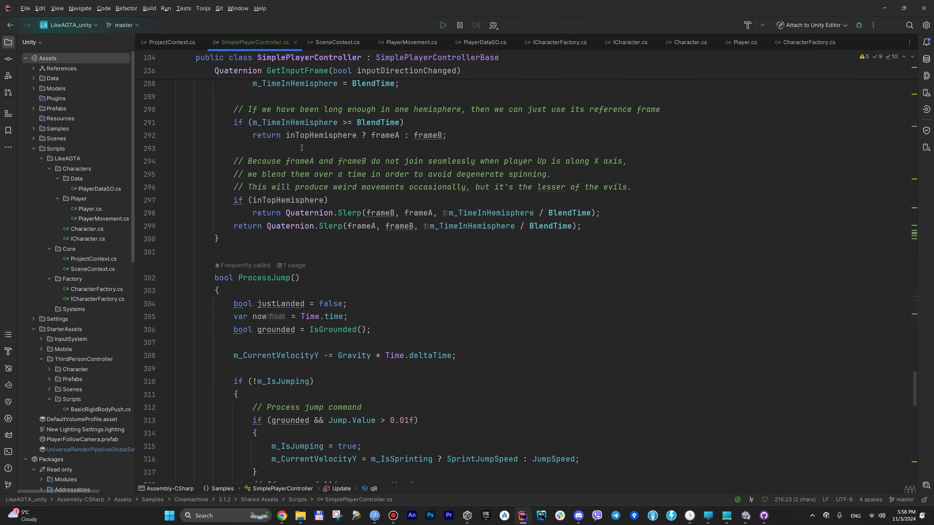
scroll(300, 147, "down", 4)
scroll(301, 147, "down", 3)
scroll(302, 147, "down", 3)
scroll(302, 148, "down", 4)
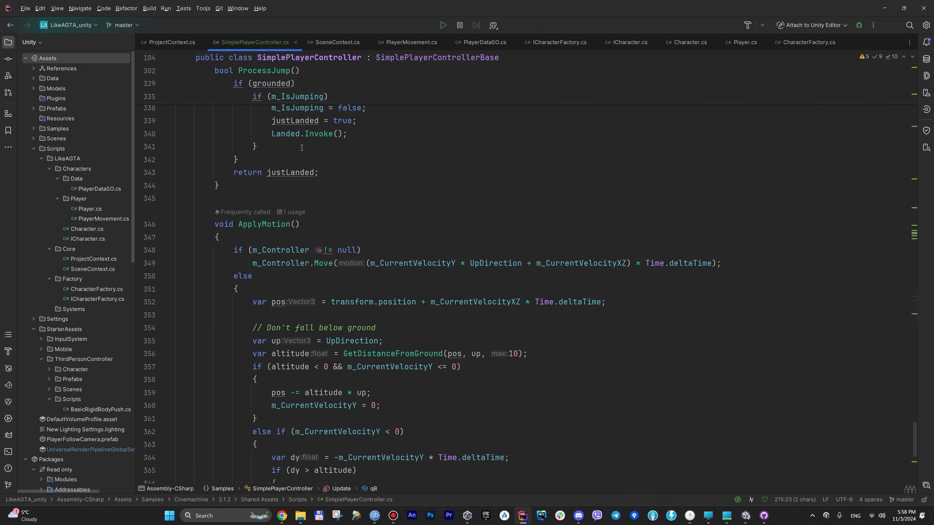
scroll(302, 148, "down", 3)
scroll(301, 148, "down", 3)
scroll(301, 148, "down", 1)
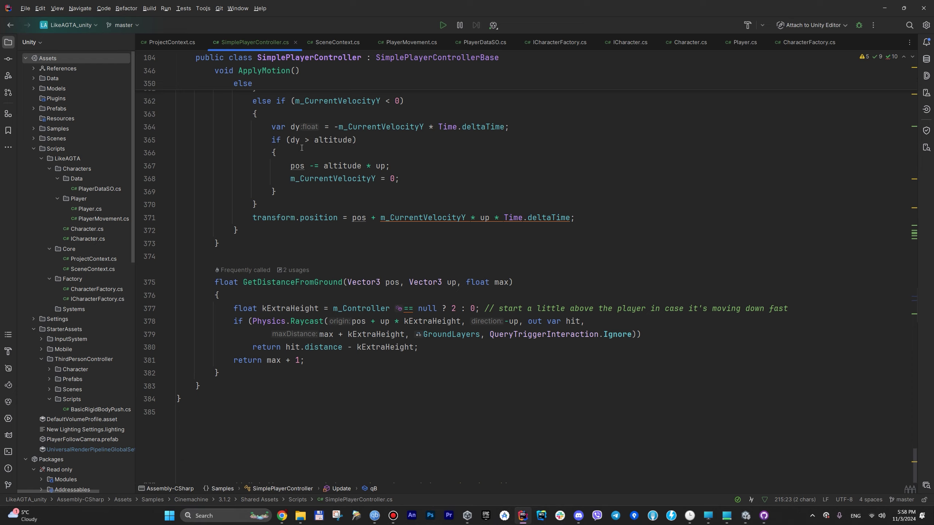
scroll(301, 147, "up", 6)
scroll(302, 148, "up", 3)
scroll(303, 147, "up", 2)
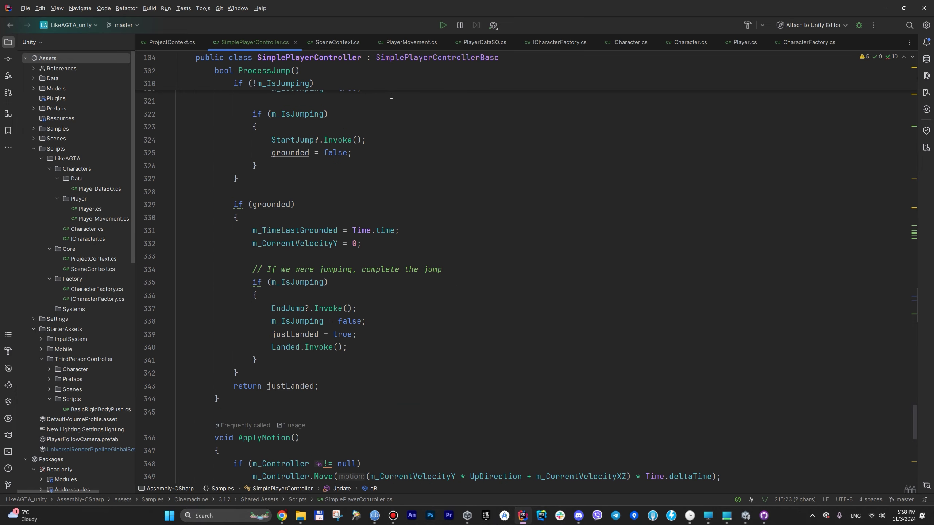
left_click(885, 7)
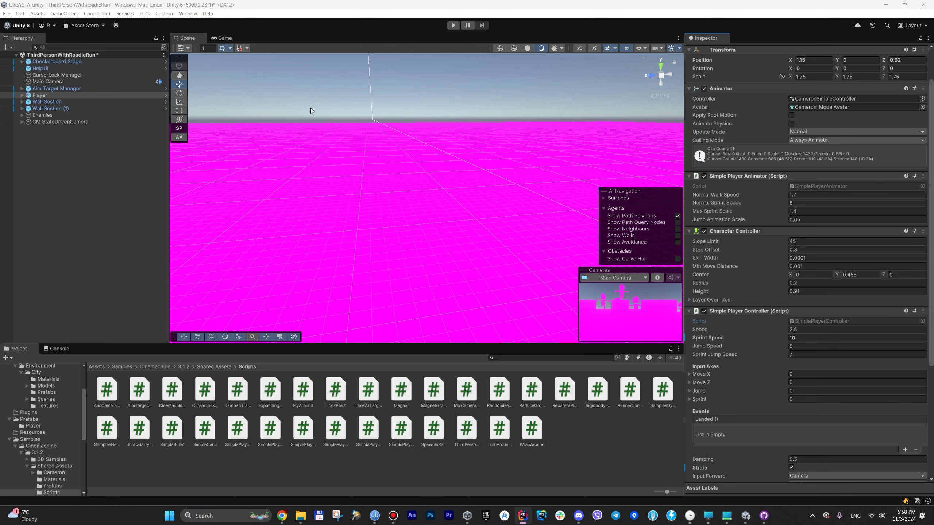
- Select Aim Target Manager and browse the Project window into Samples > Cinemachine > 3.1.2
left_click(47, 89)
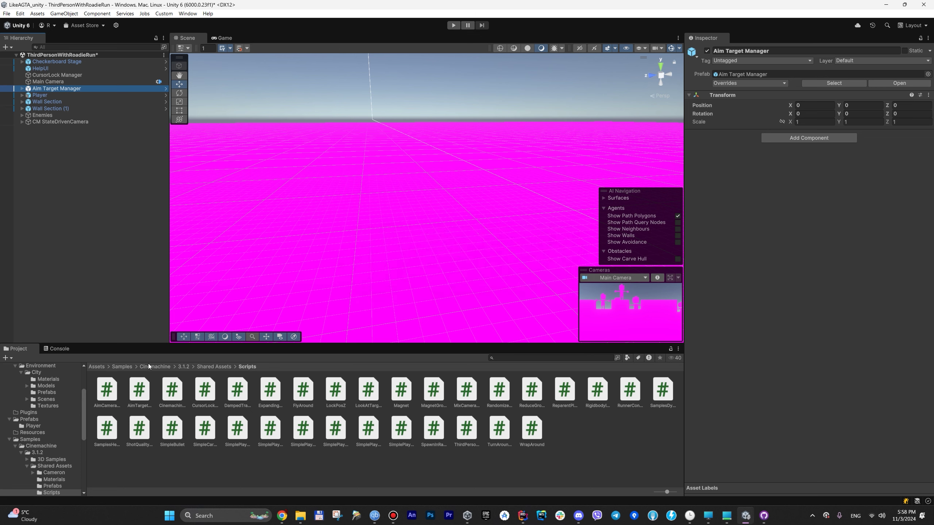
left_click(104, 367)
double_click(261, 385)
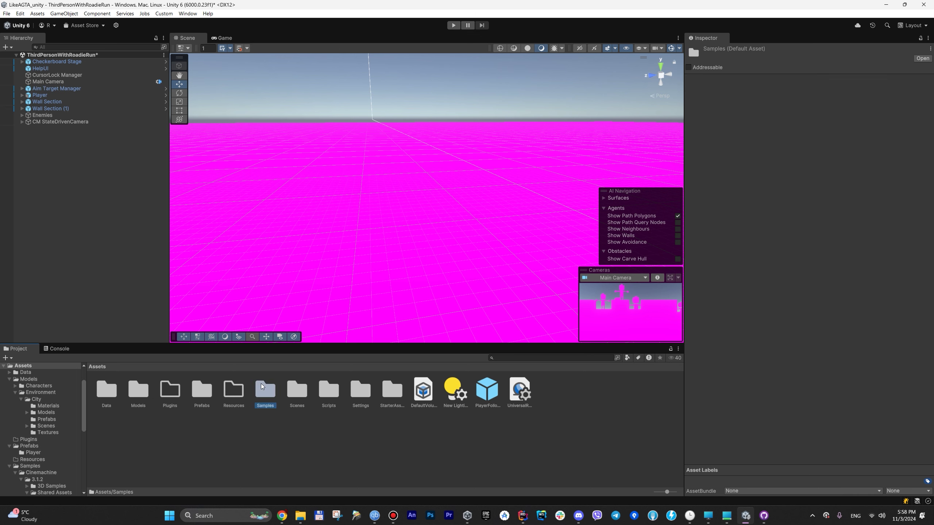
double_click(118, 385)
double_click(118, 386)
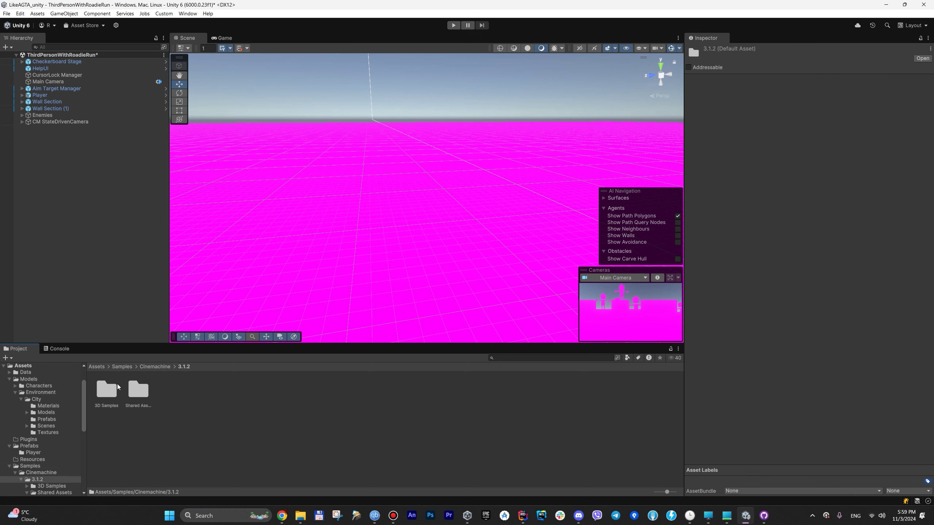
- Open the Assets/Scenes/City scene, choosing Don't Save for the sample scene changes
left_click(100, 367)
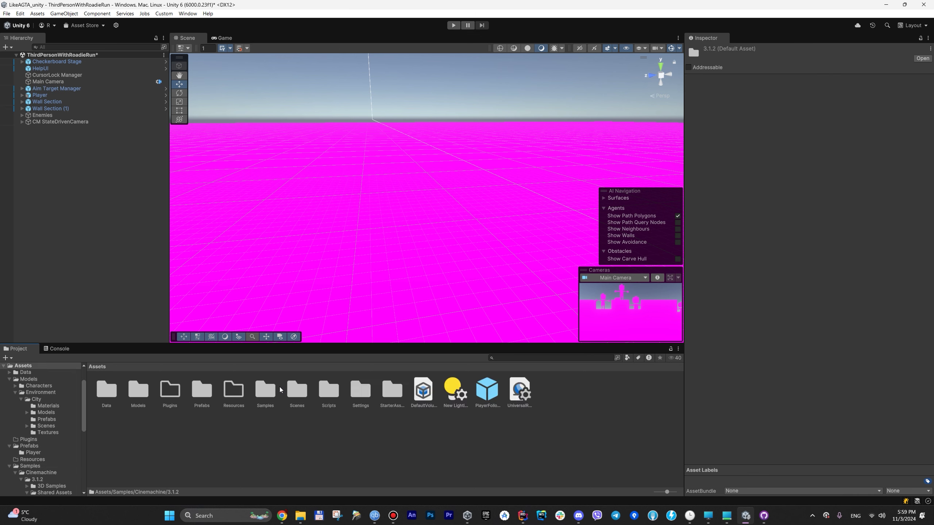
double_click(297, 389)
double_click(136, 389)
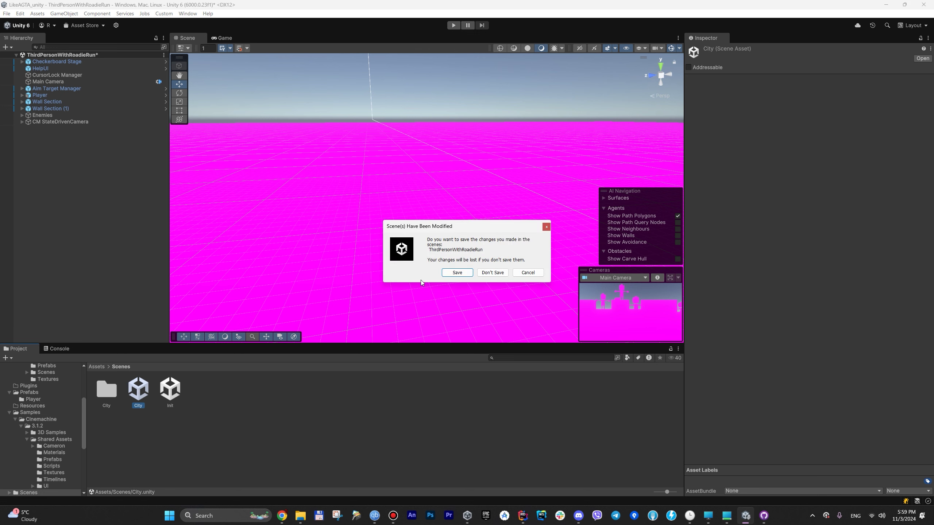
left_click(485, 272)
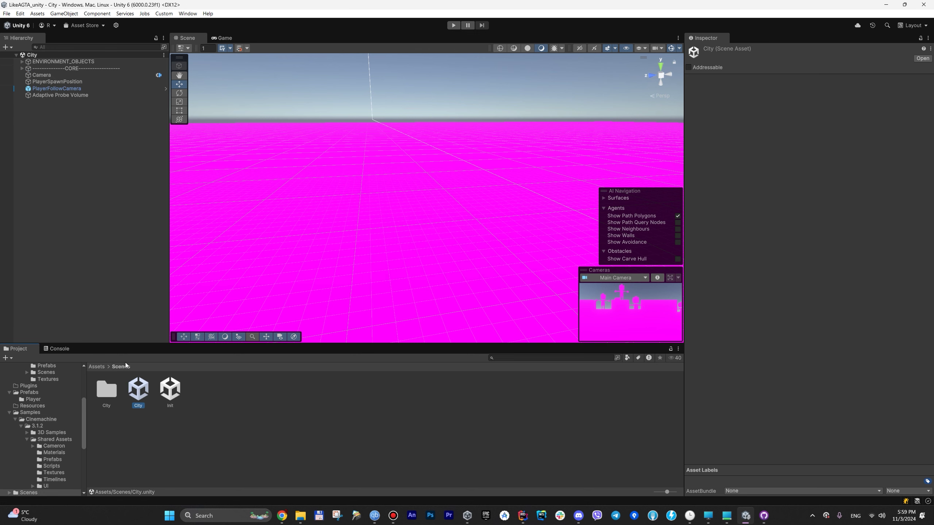
- Bring up the Starter Assets – ThirdPerson store page and highlight its Sep 11, 2024 release date
left_click(283, 522)
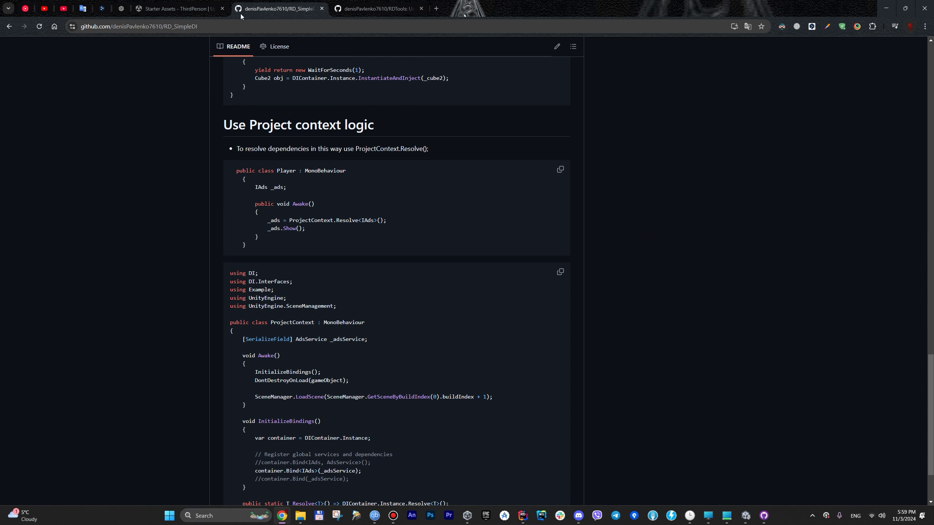
left_click(199, 4)
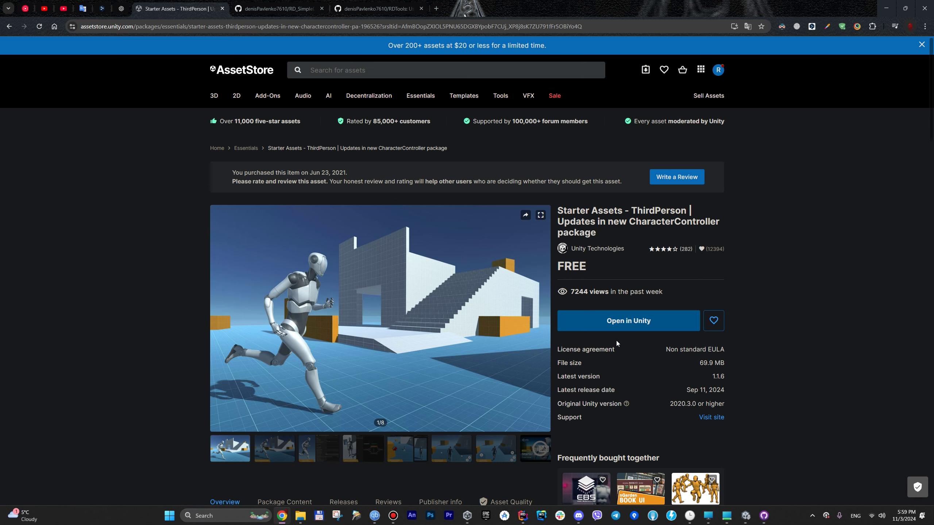
left_click_drag(687, 391, 726, 392)
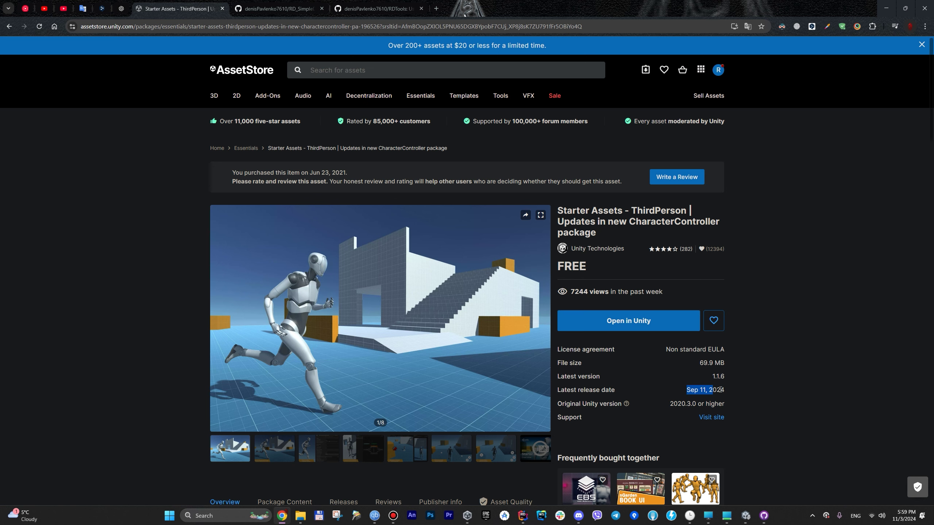
scroll(737, 384, "down", 1)
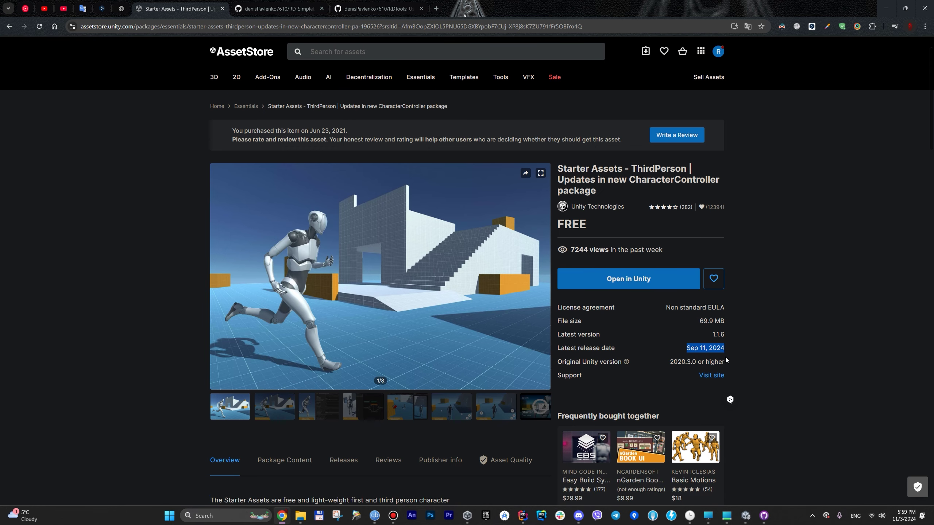
left_click(727, 352)
- Highlight 'Unity 6 LTS' and HDRP's Not compatible for 6000.0.0f1, then minimize the browser
scroll(728, 353, "down", 1)
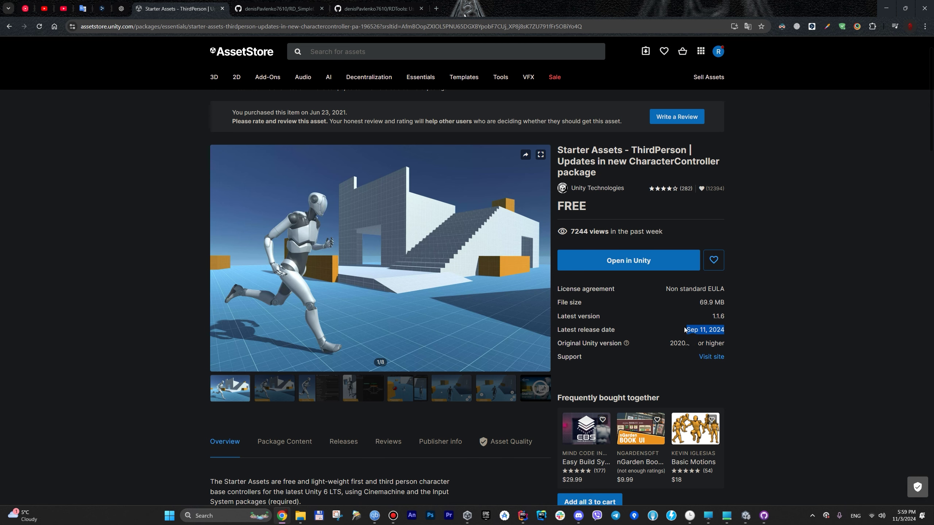
scroll(667, 315, "down", 3)
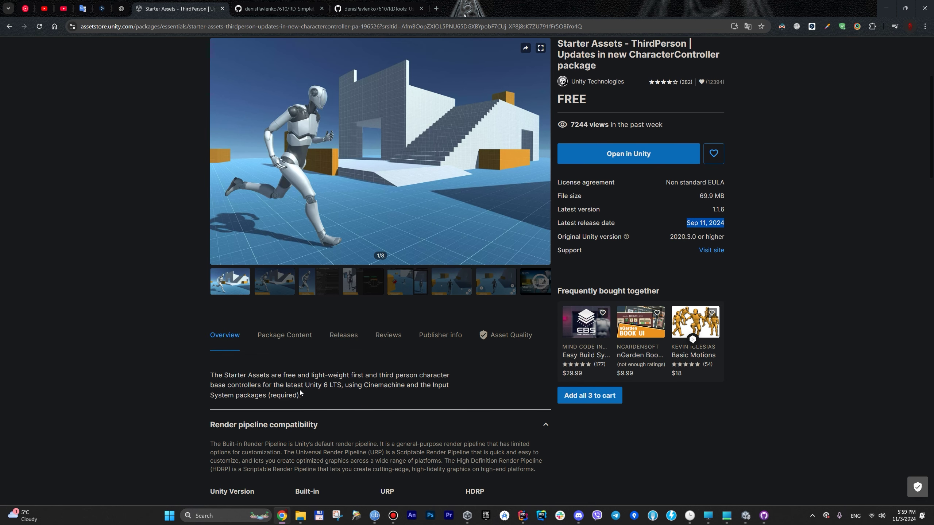
left_click_drag(304, 385, 347, 385)
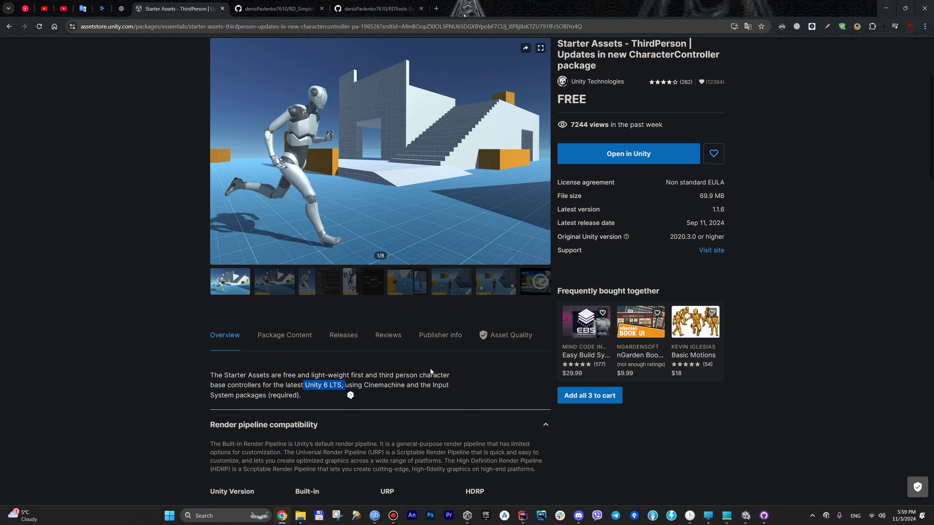
scroll(431, 369, "down", 4)
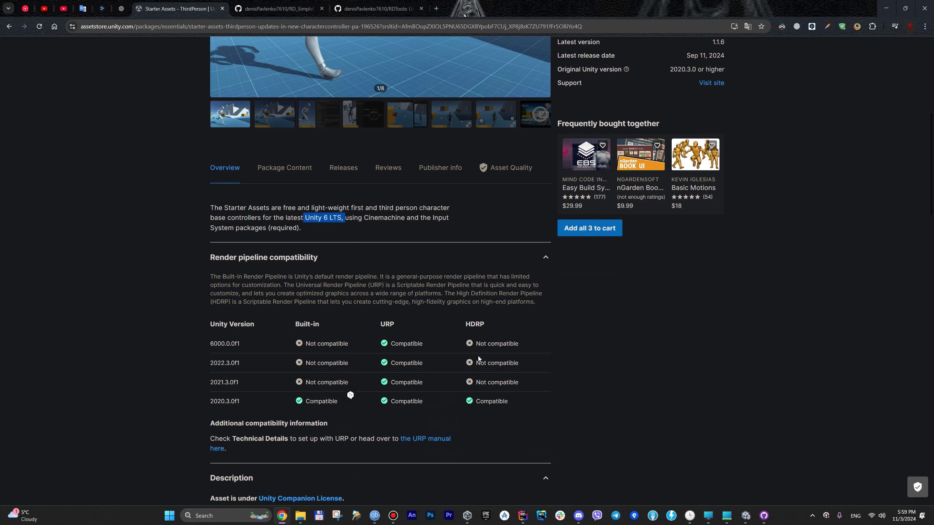
left_click_drag(472, 347, 508, 341)
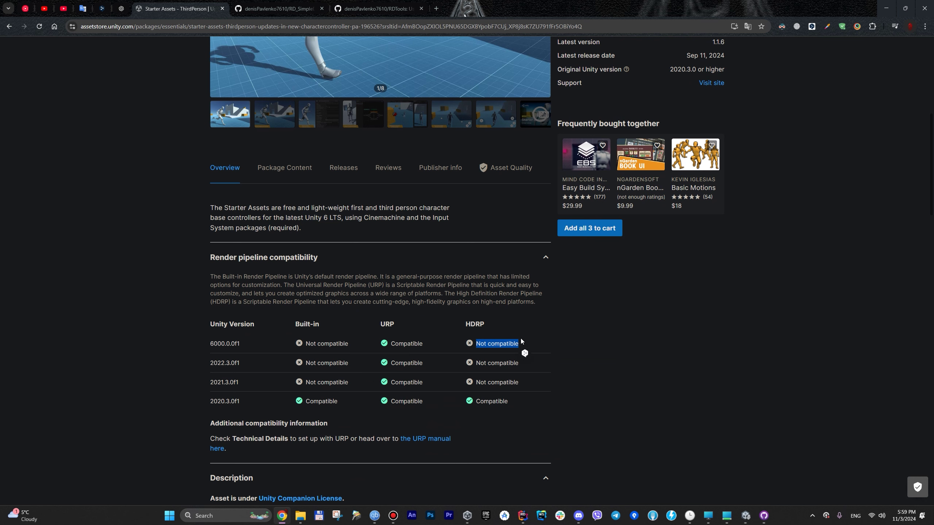
scroll(418, 200, "up", 4)
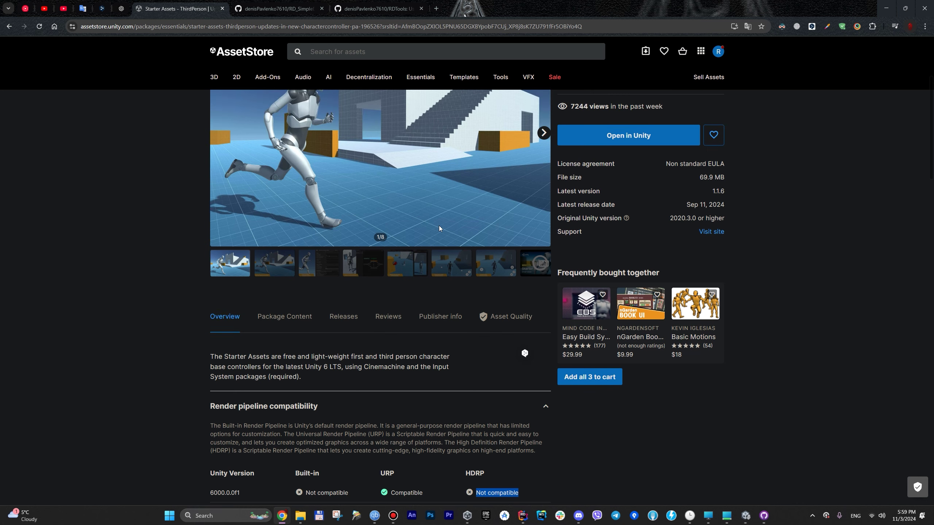
scroll(426, 197, "down", 3)
scroll(424, 199, "up", 3)
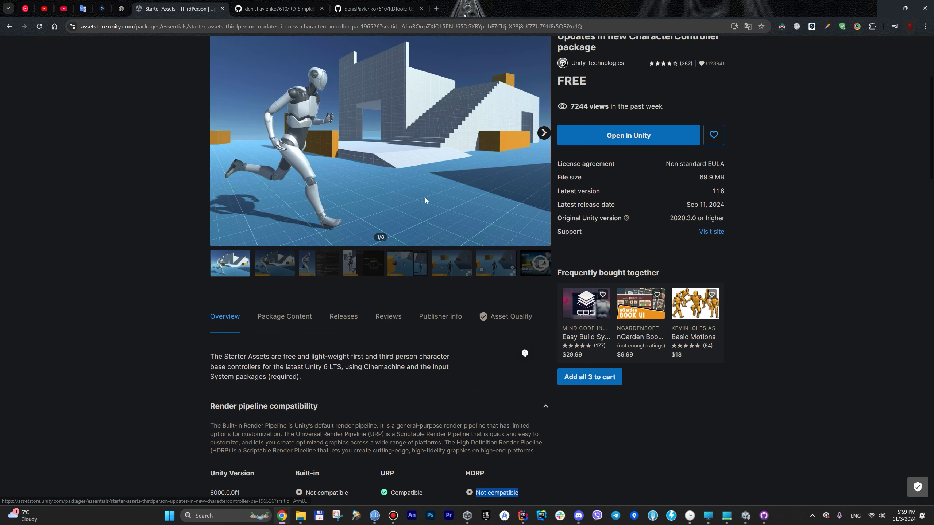
scroll(424, 200, "up", 3)
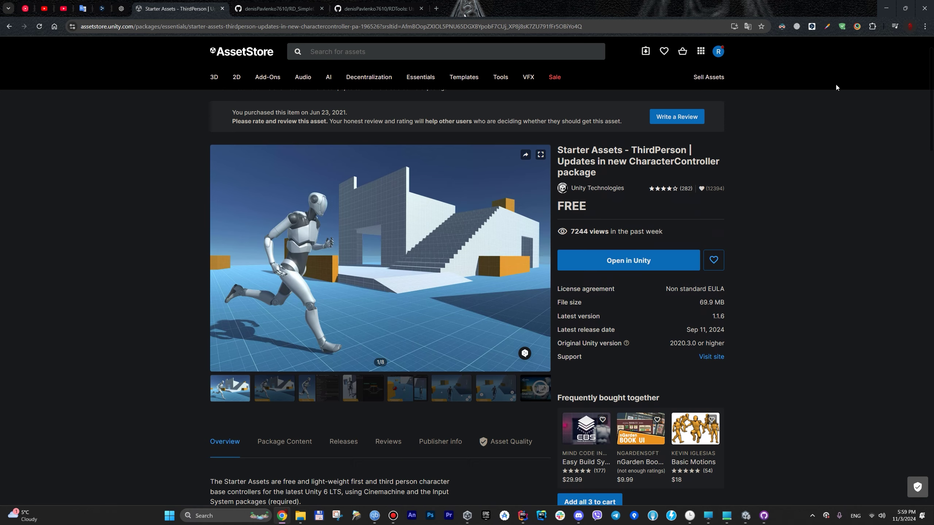
left_click(886, 8)
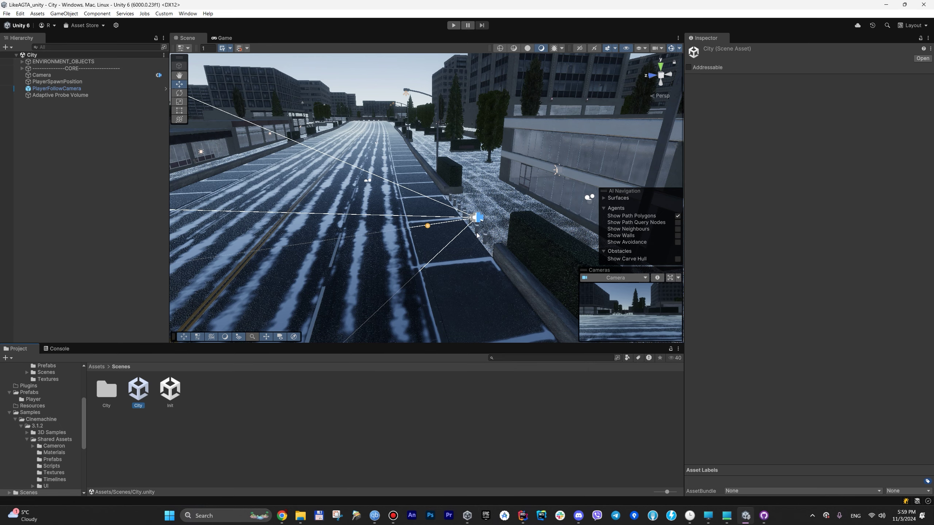
left_click(74, 89)
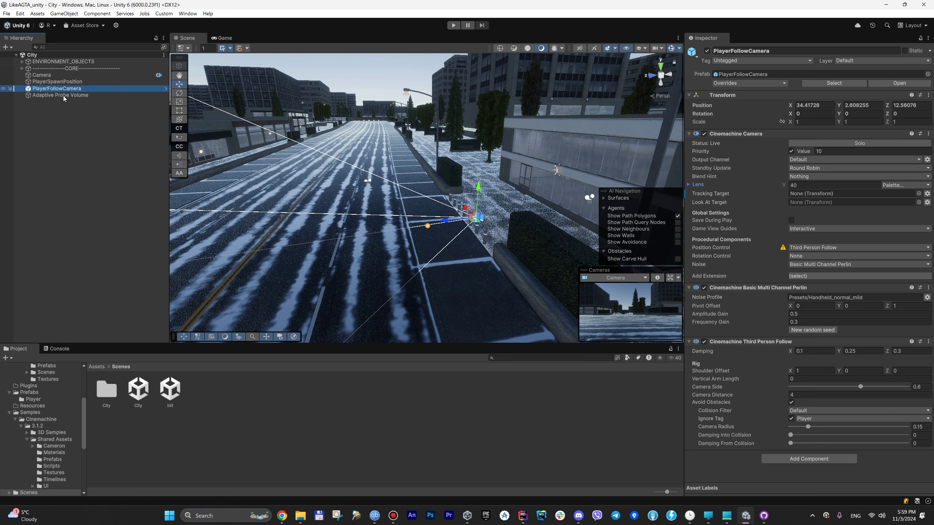
left_click(62, 82)
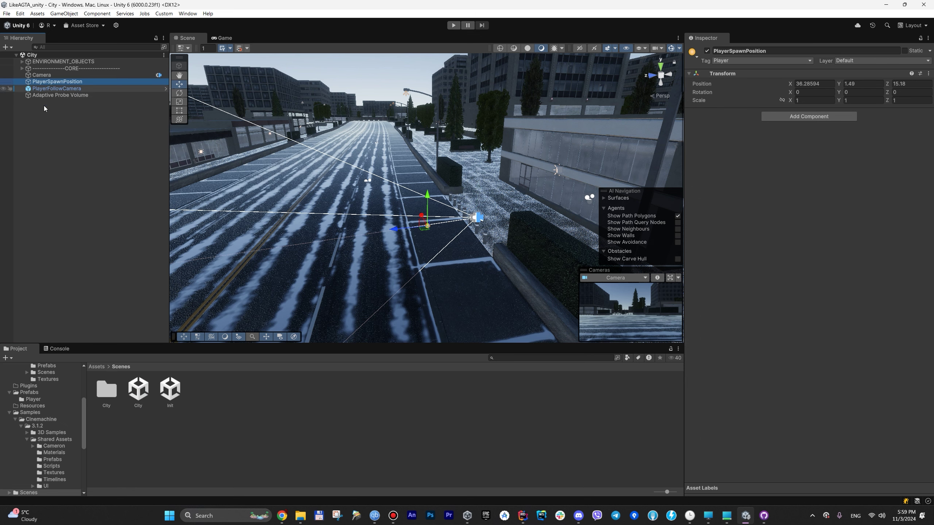
left_click(96, 366)
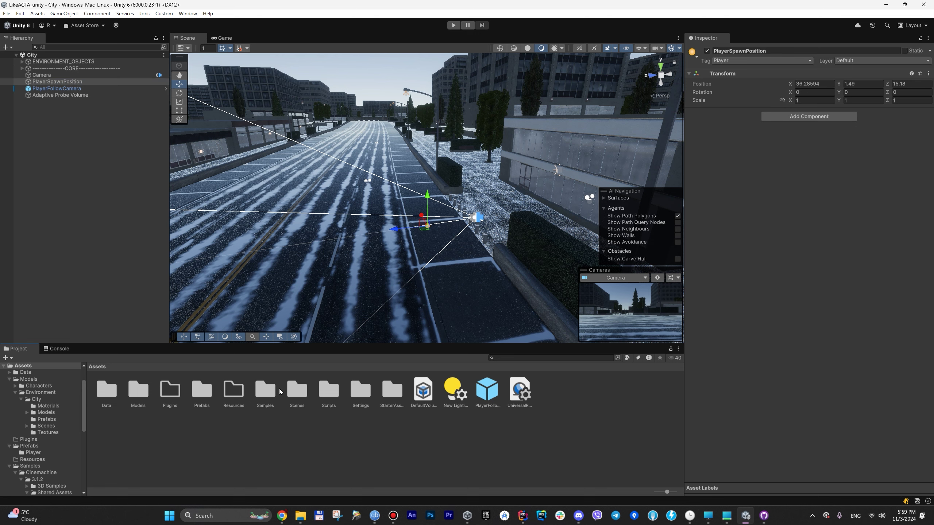
double_click(202, 386)
double_click(106, 390)
left_click(106, 389)
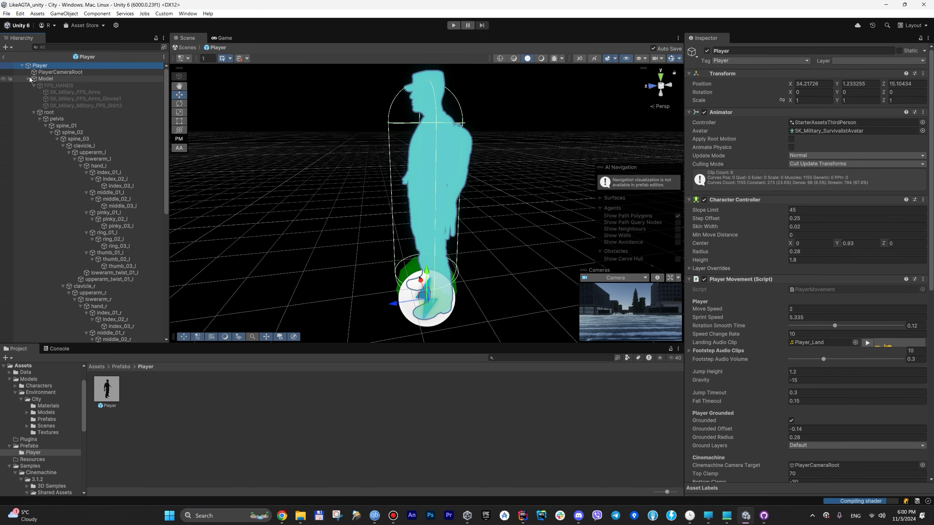
left_click(28, 78)
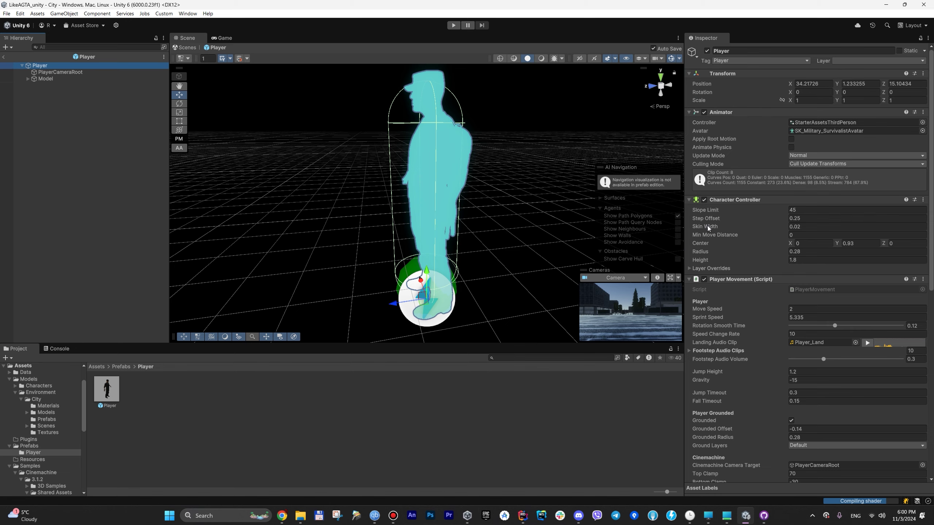
scroll(707, 225, "down", 3)
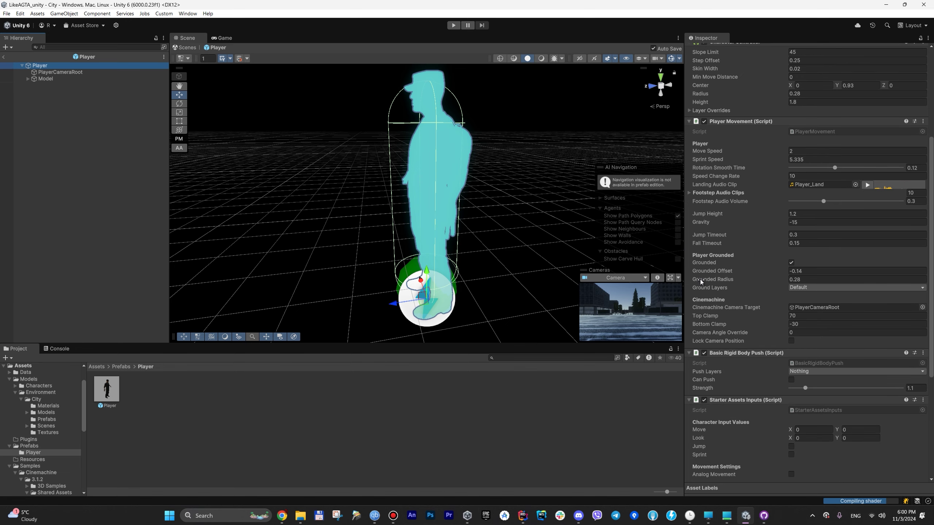
scroll(727, 175, "up", 3)
scroll(727, 121, "down", 3)
scroll(733, 158, "down", 4)
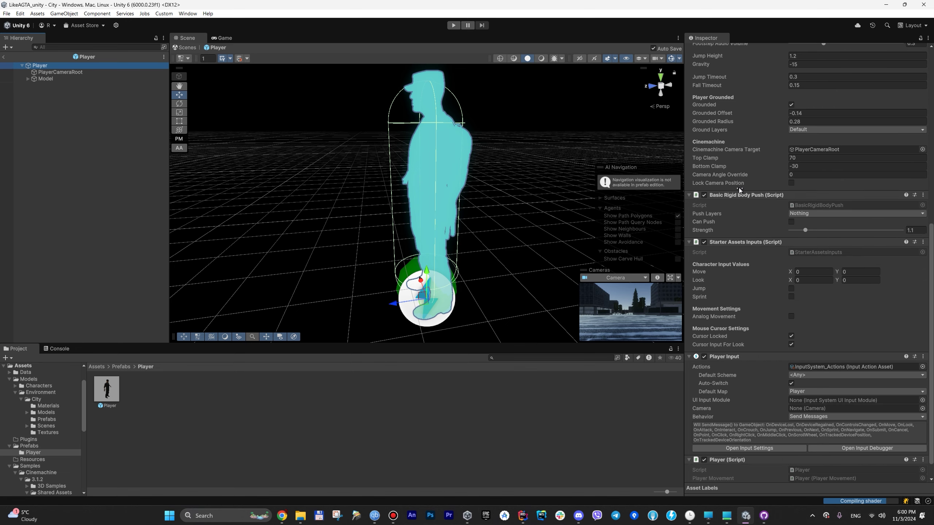
scroll(750, 368, "down", 1)
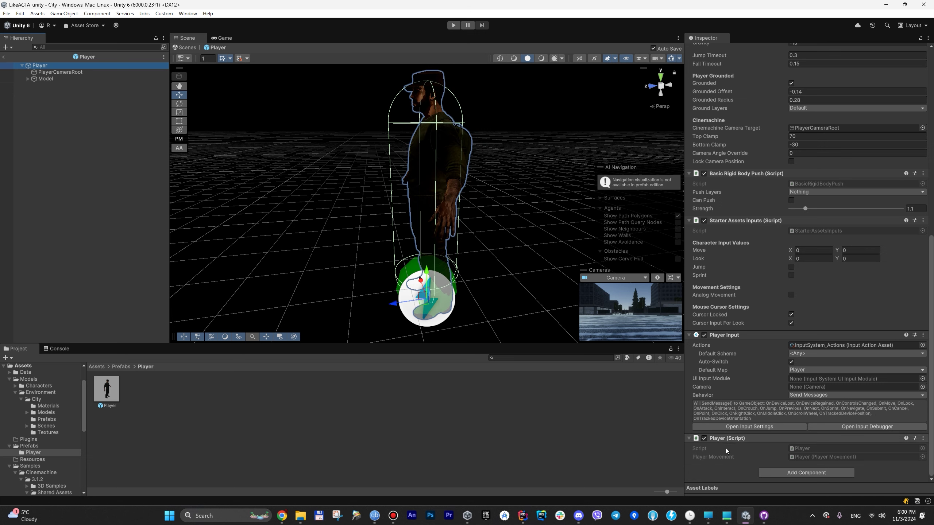
scroll(764, 361, "up", 1)
scroll(758, 366, "up", 1)
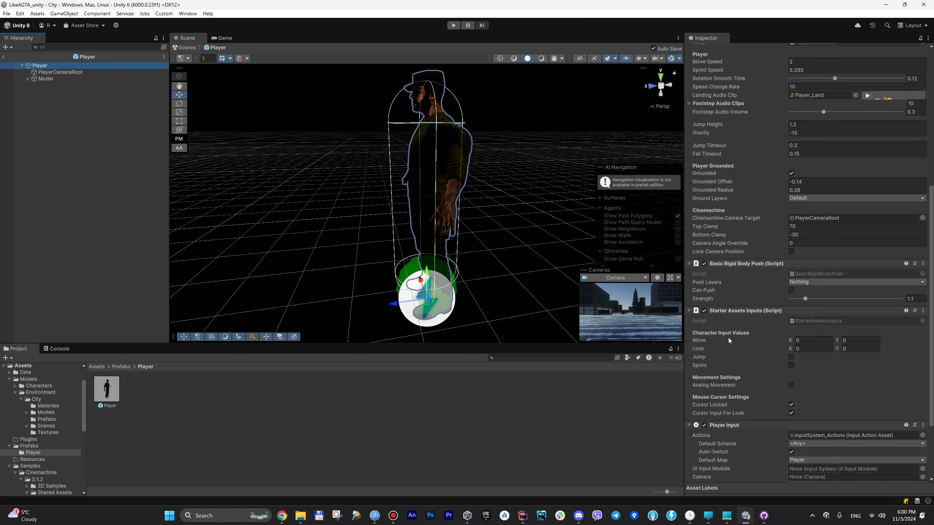
scroll(730, 343, "up", 1)
scroll(739, 351, "up", 1)
scroll(747, 359, "up", 2)
scroll(746, 327, "up", 1)
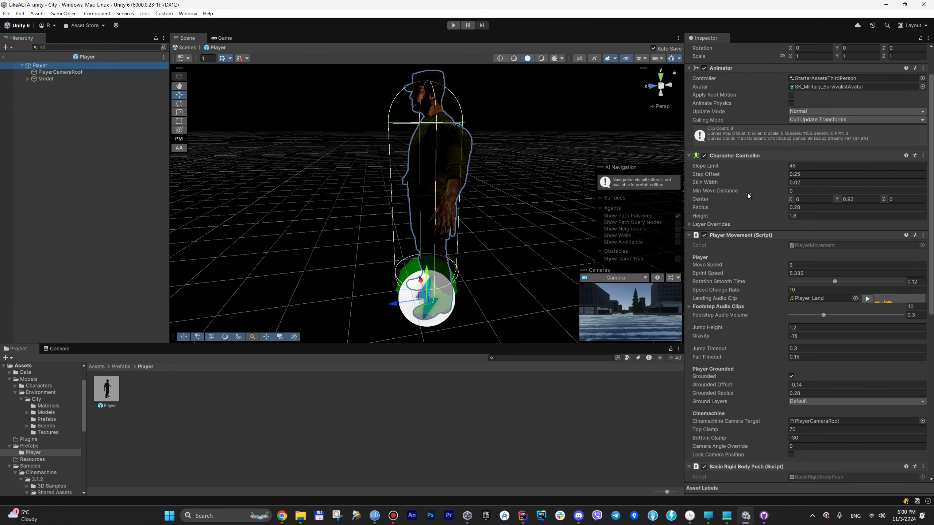
scroll(768, 221, "up", 1)
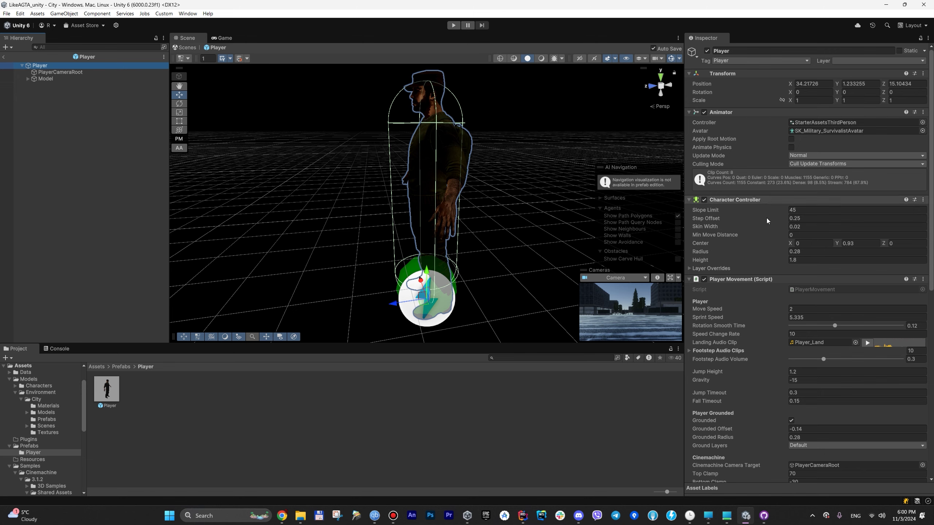
- Open PlayerMovement.cs in Rider, scroll down to its gizmo and footstep code, then minimize Rider
double_click(814, 291)
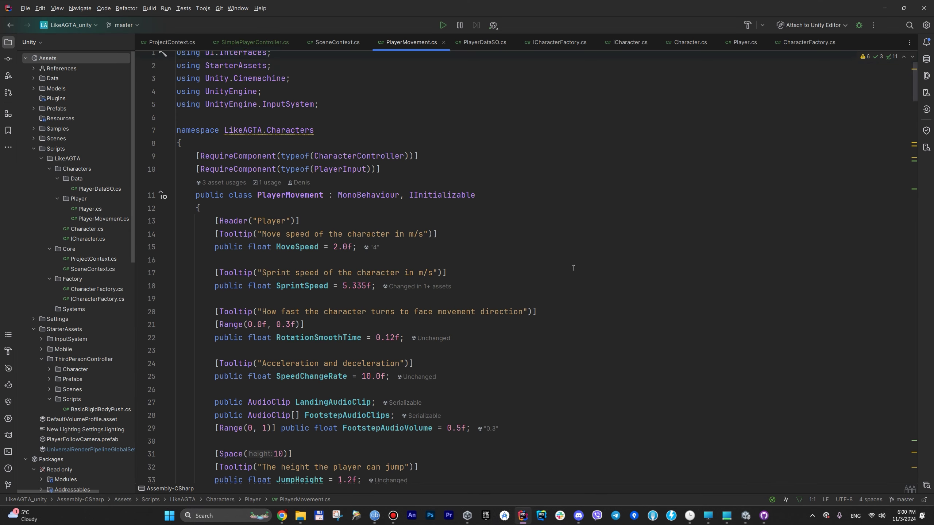
scroll(573, 269, "down", 3)
scroll(573, 266, "down", 1)
scroll(573, 265, "down", 10)
scroll(572, 261, "down", 7)
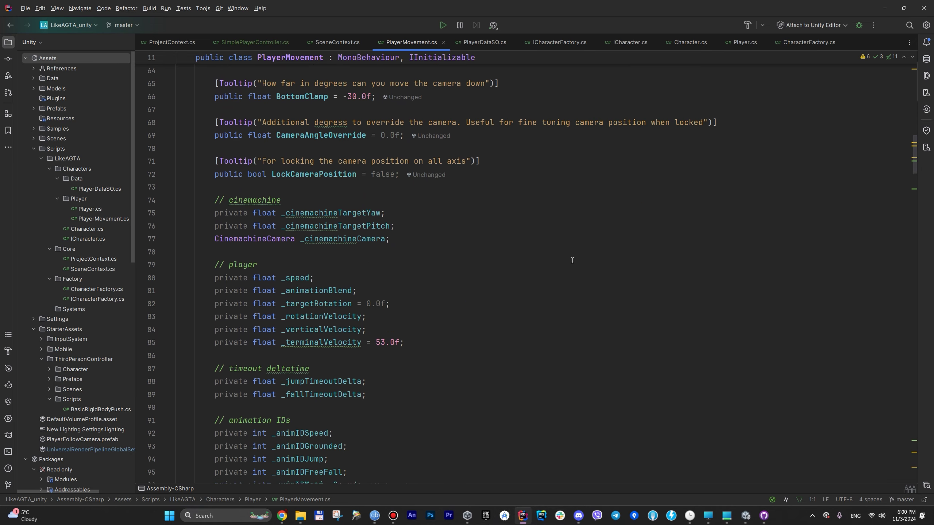
scroll(573, 261, "down", 7)
scroll(572, 261, "down", 2)
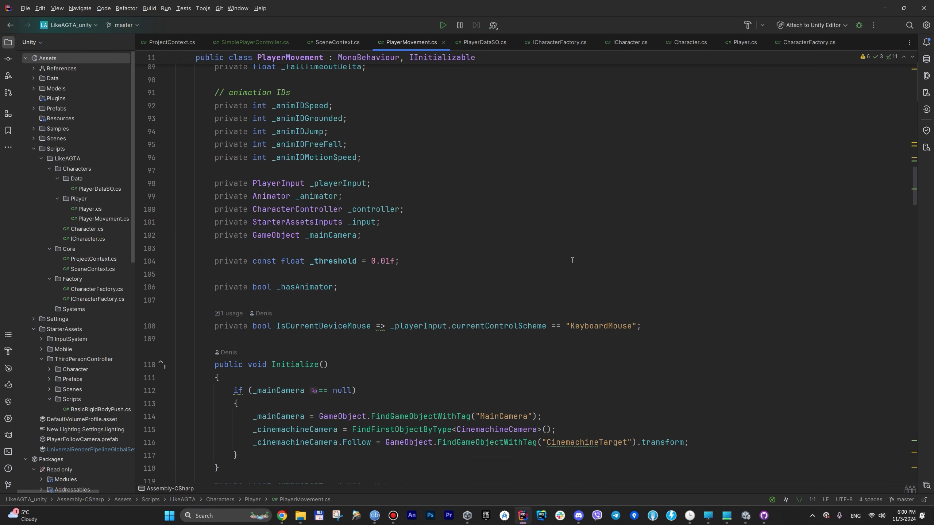
scroll(572, 261, "down", 5)
scroll(572, 261, "down", 4)
scroll(572, 260, "down", 1)
scroll(572, 261, "down", 5)
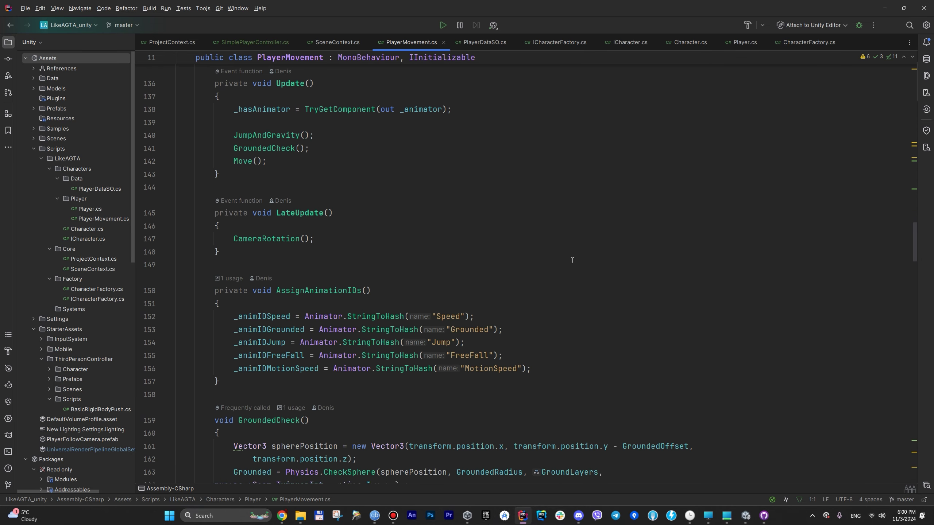
scroll(572, 261, "down", 4)
scroll(572, 260, "down", 4)
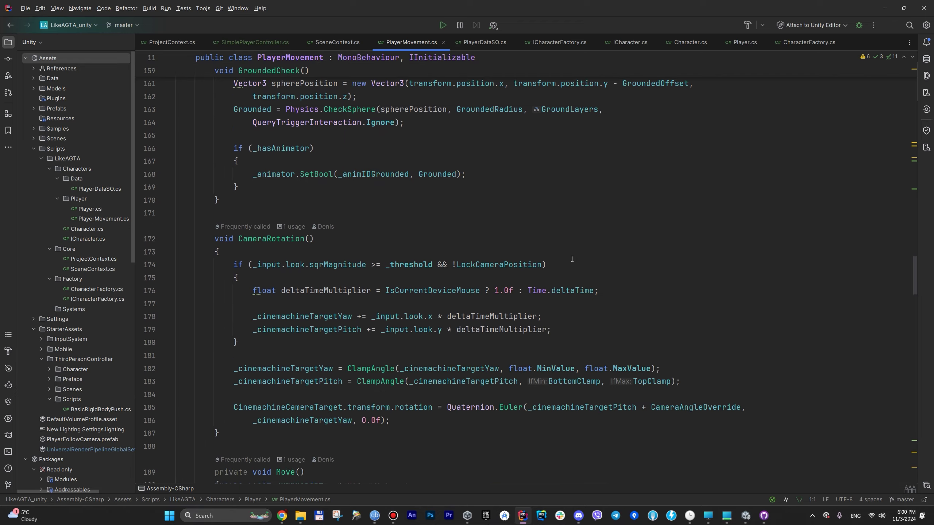
scroll(572, 259, "down", 1)
scroll(570, 258, "down", 3)
scroll(570, 257, "down", 3)
scroll(571, 257, "down", 2)
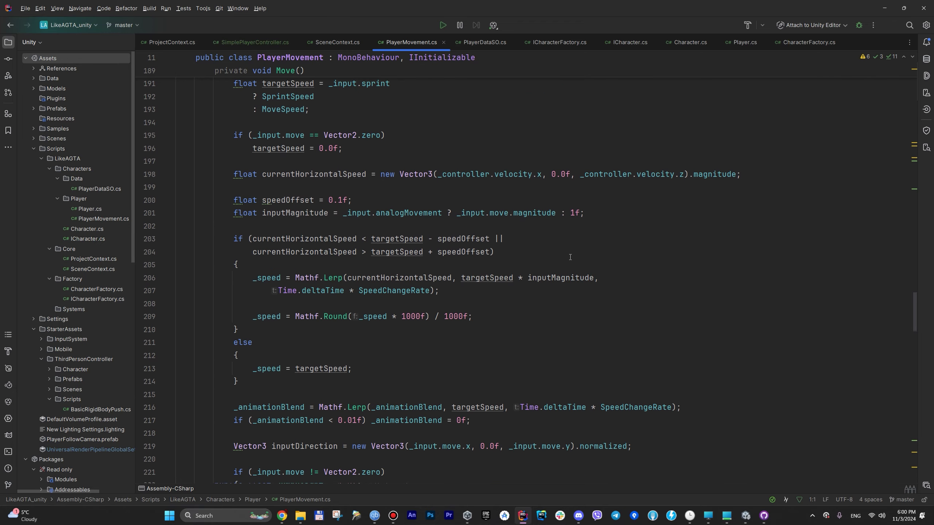
scroll(570, 258, "down", 1)
scroll(571, 258, "down", 7)
scroll(570, 257, "down", 4)
scroll(570, 257, "down", 5)
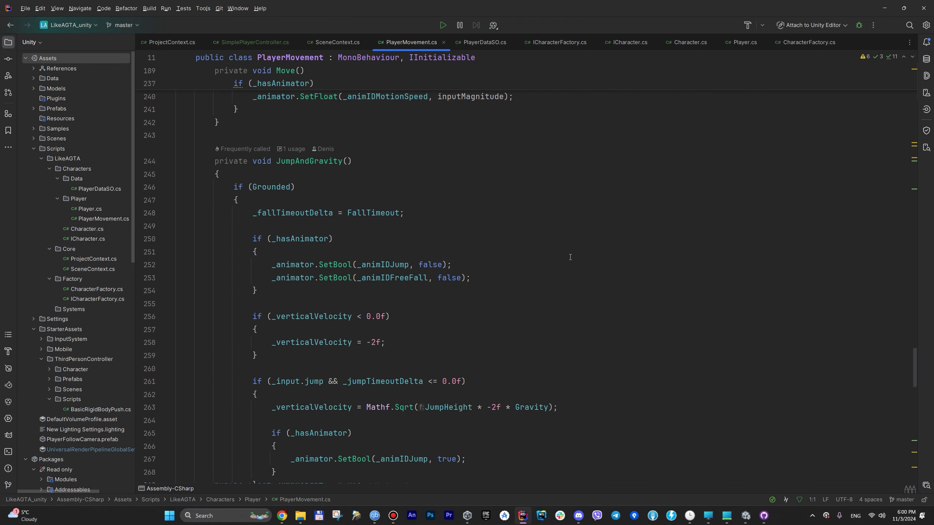
scroll(570, 257, "down", 4)
scroll(570, 257, "down", 3)
scroll(570, 257, "down", 3)
scroll(569, 257, "down", 5)
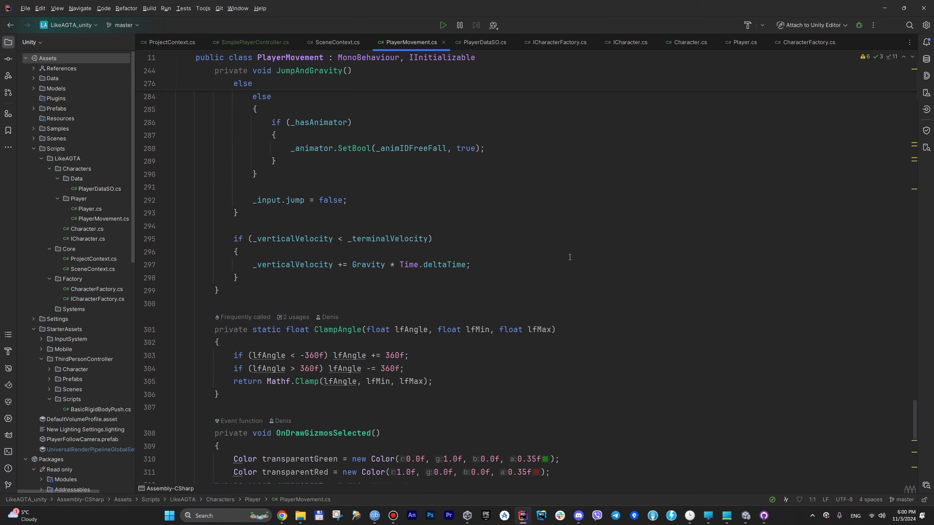
scroll(569, 257, "down", 6)
scroll(570, 257, "down", 1)
scroll(570, 257, "down", 1)
scroll(570, 256, "down", 1)
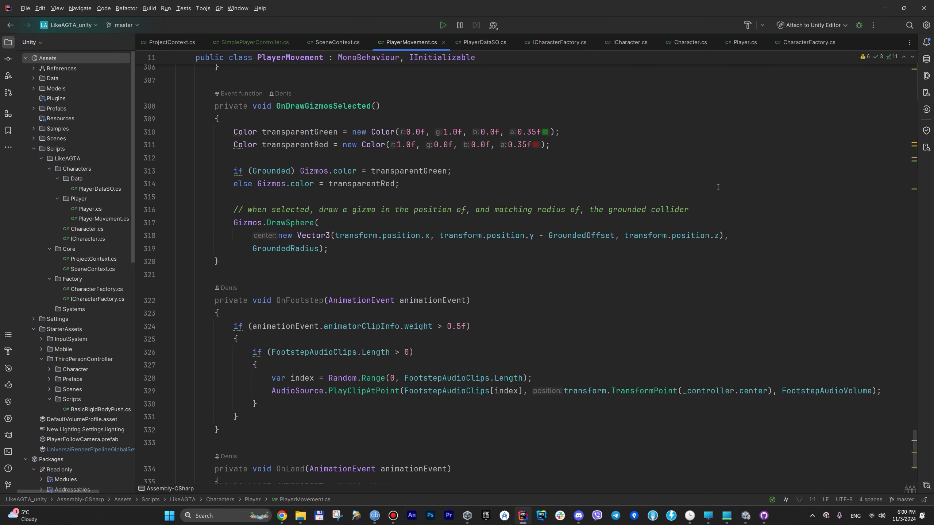
scroll(570, 257, "down", 4)
left_click(889, 5)
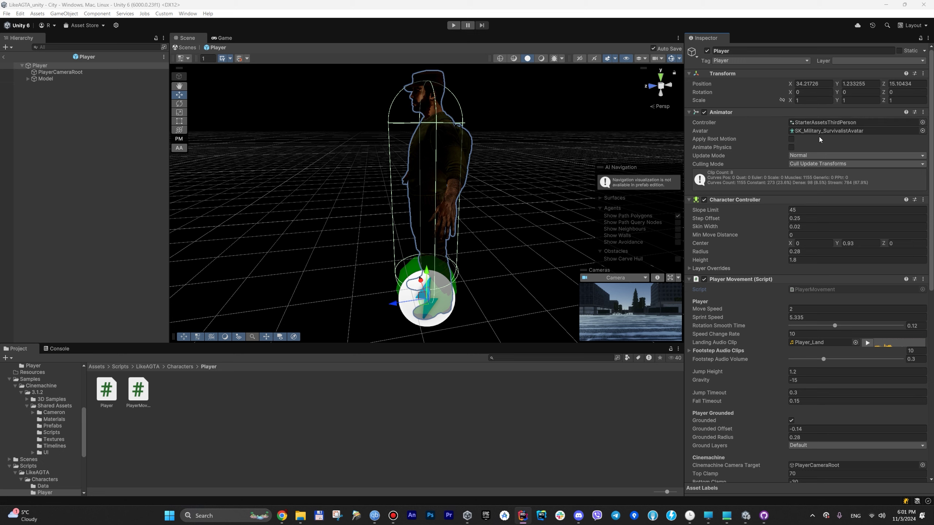
- View the StarterAssetsThirdPerson Animator graph's jump and locomotion states, then exit the Player prefab to City
double_click(825, 129)
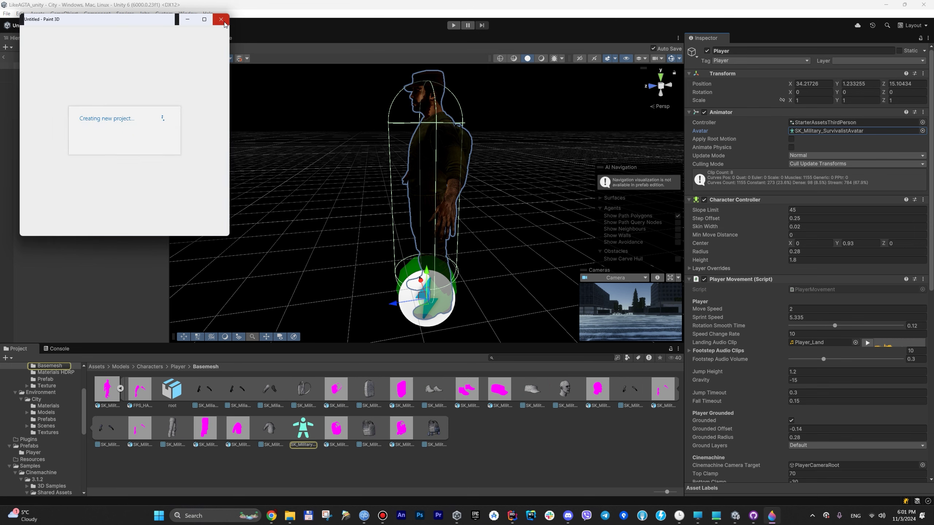
left_click(221, 18)
double_click(845, 123)
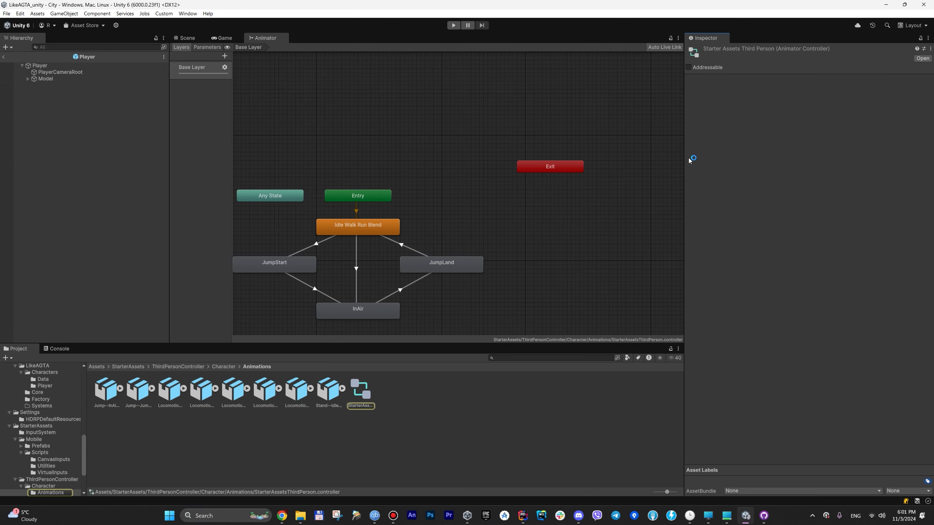
right_click(528, 182)
left_click(472, 210)
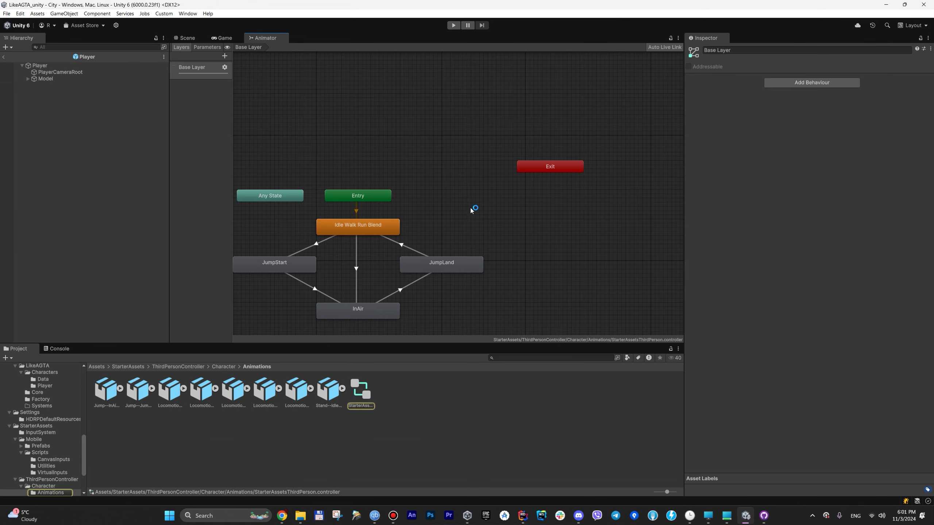
middle_click_drag(471, 209, 586, 156)
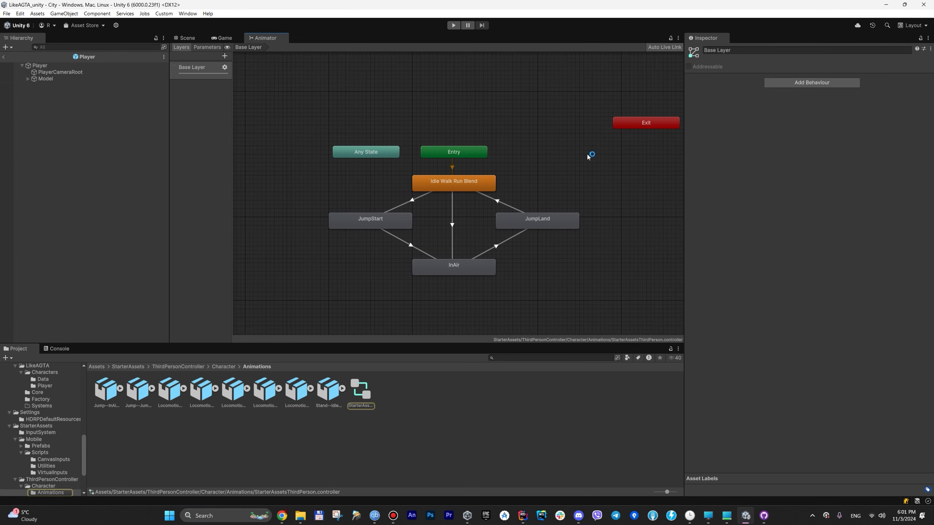
left_click(182, 40)
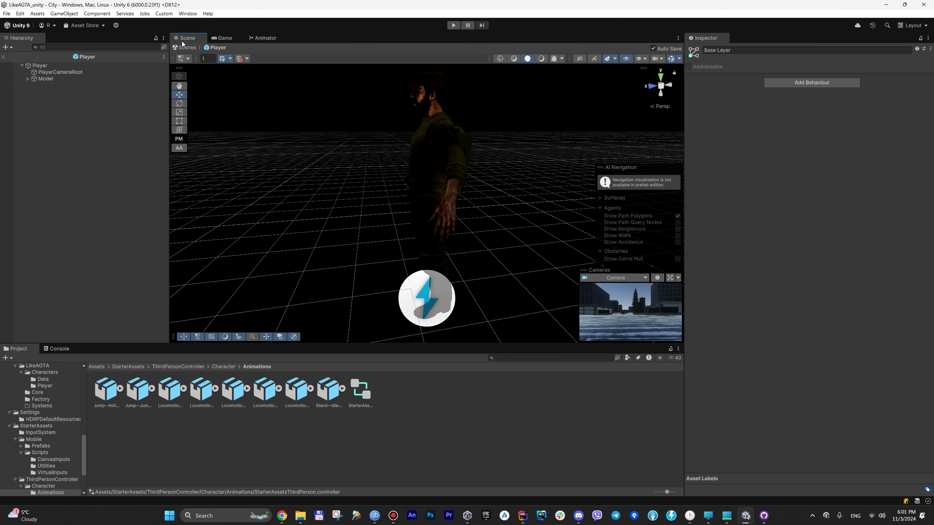
left_click(4, 57)
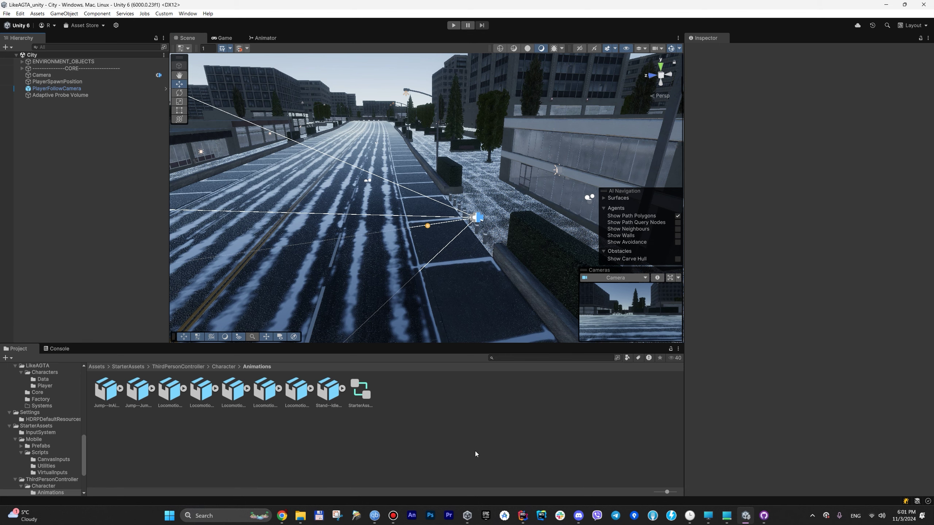
- Open the Init scene from Assets/Scenes and select its Project context object with the ProjectContext script
left_click(522, 515)
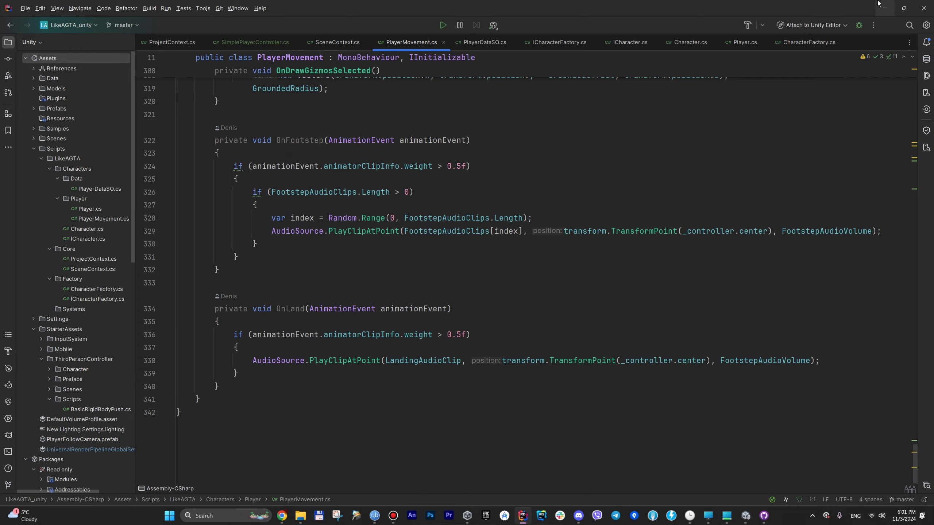
key("alt+Tab")
left_click(98, 367)
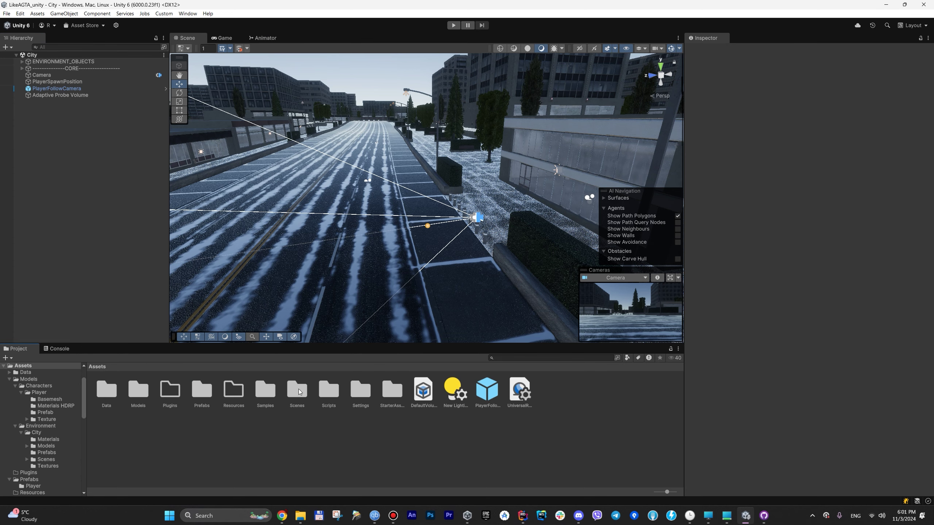
double_click(294, 389)
double_click(163, 390)
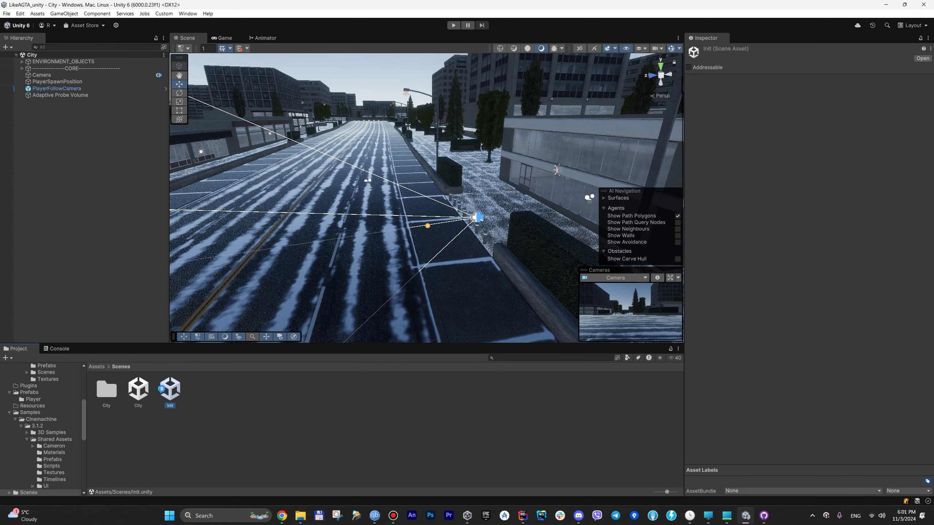
left_click(48, 62)
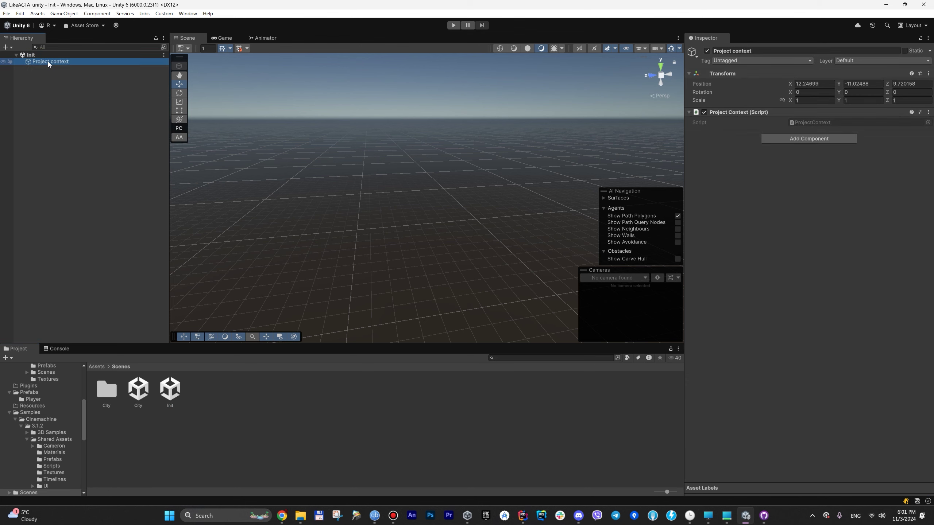
double_click(814, 121)
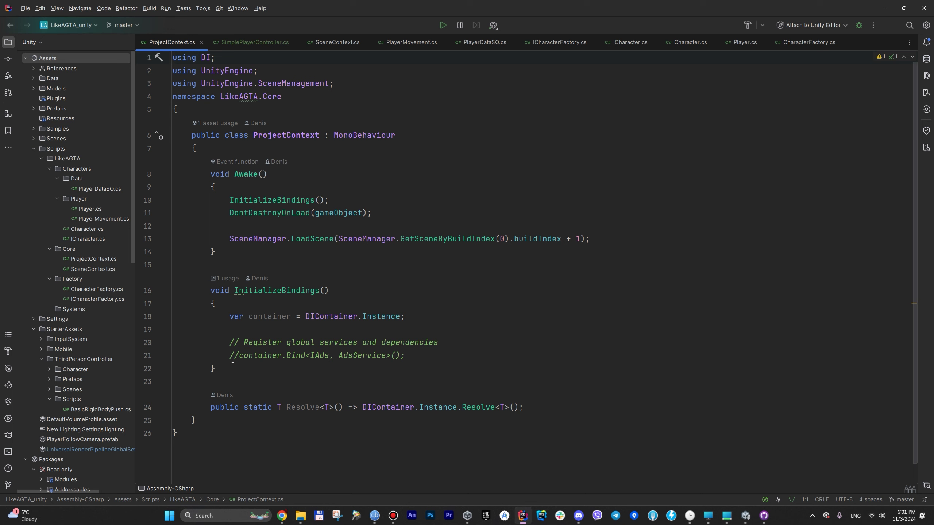
left_click_drag(226, 356, 433, 351)
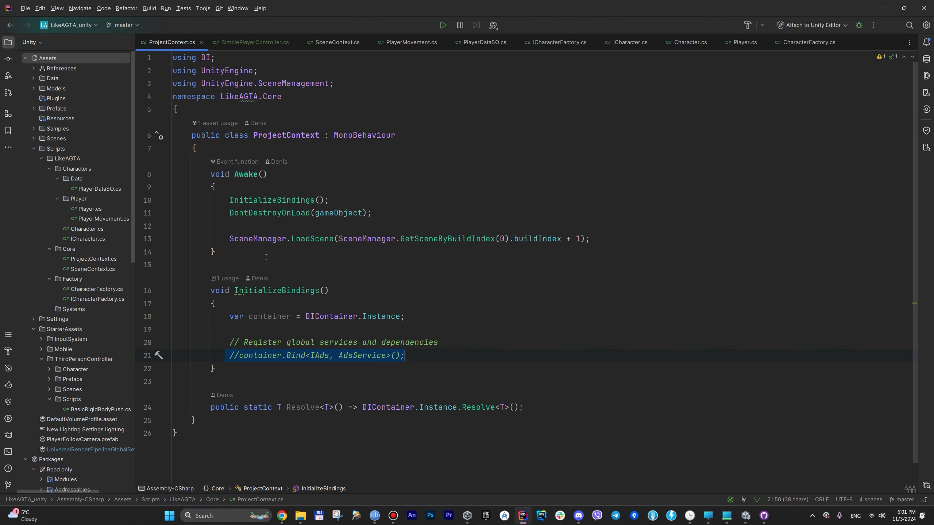
left_click(228, 240)
triple_click(230, 239)
left_click(217, 187)
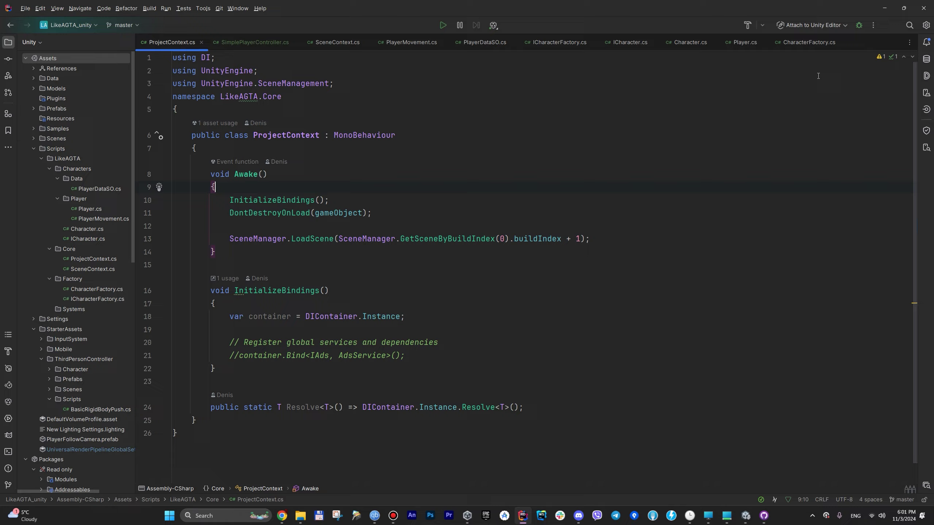
left_click(884, 4)
- Select the City scene asset under Assets/Scenes and bring the Unity editor back into focus
left_click(101, 367)
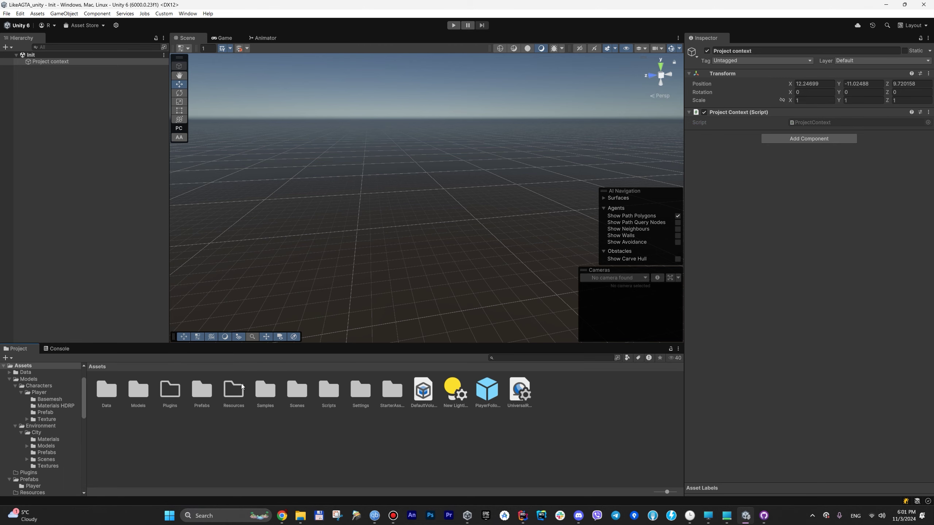
double_click(300, 388)
left_click(149, 387)
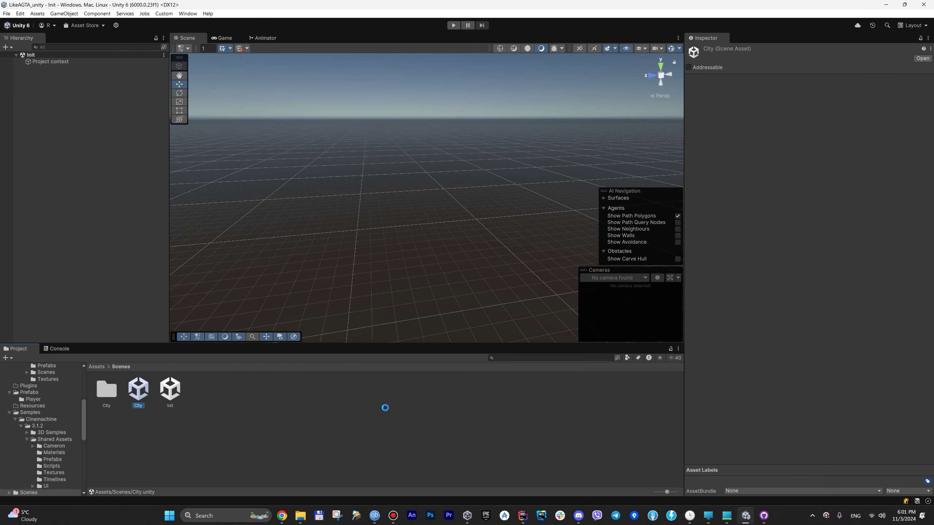
left_click(522, 515)
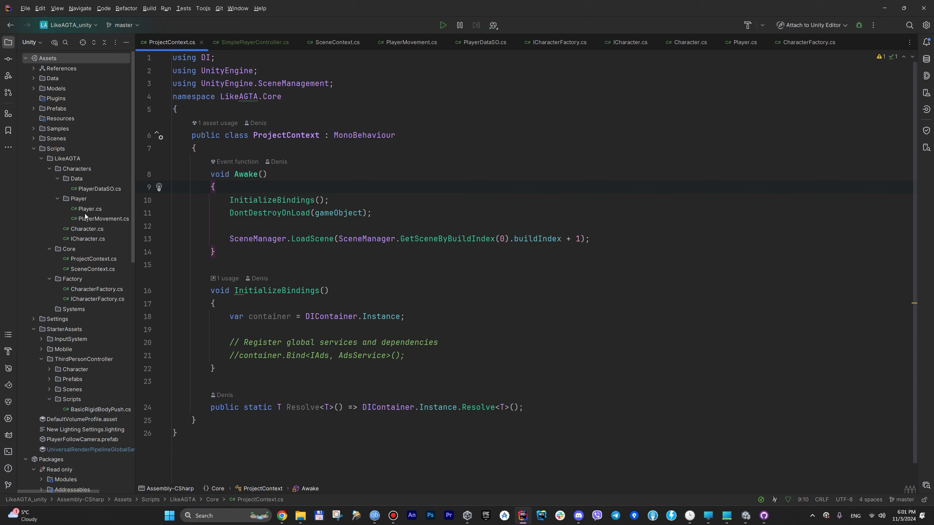
left_click(885, 8)
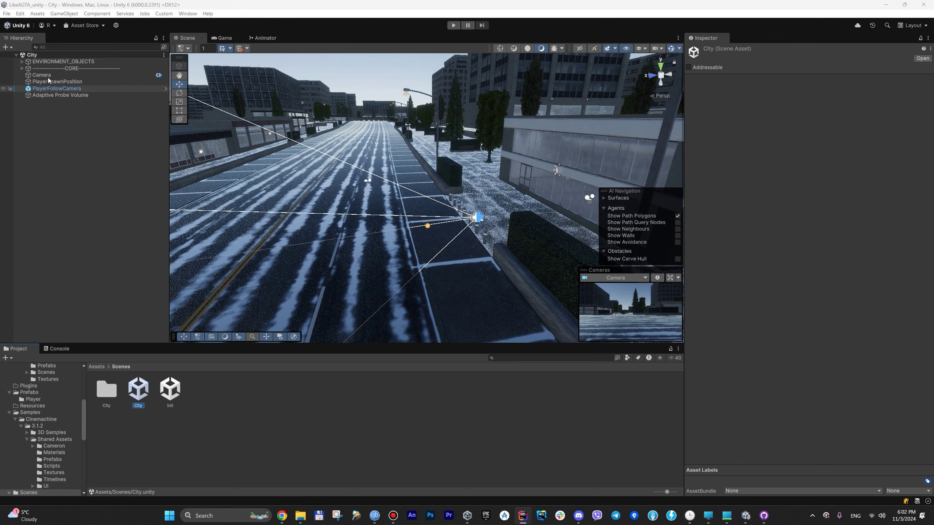
left_click(90, 44)
- Filter the Hierarchy for 'sce', select SceneContext, then clear the search filter
left_click(90, 45)
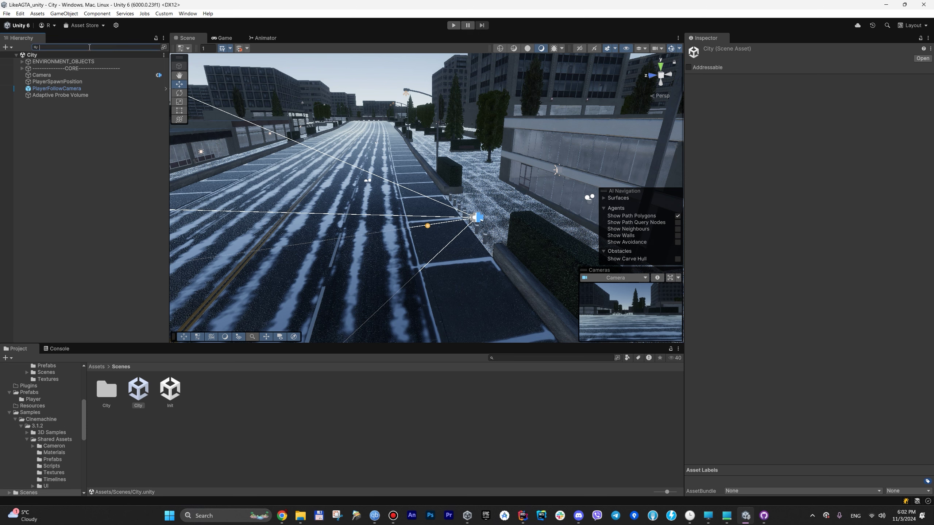
type("sce")
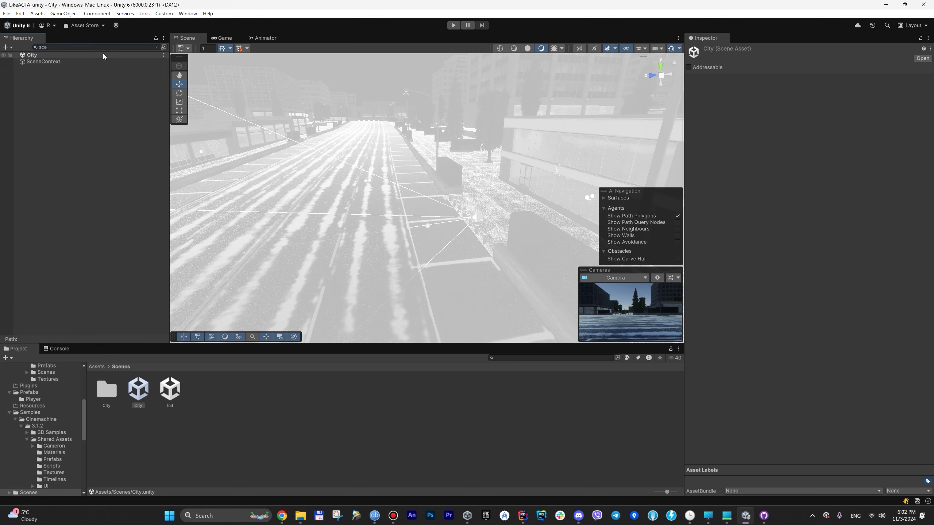
left_click(120, 62)
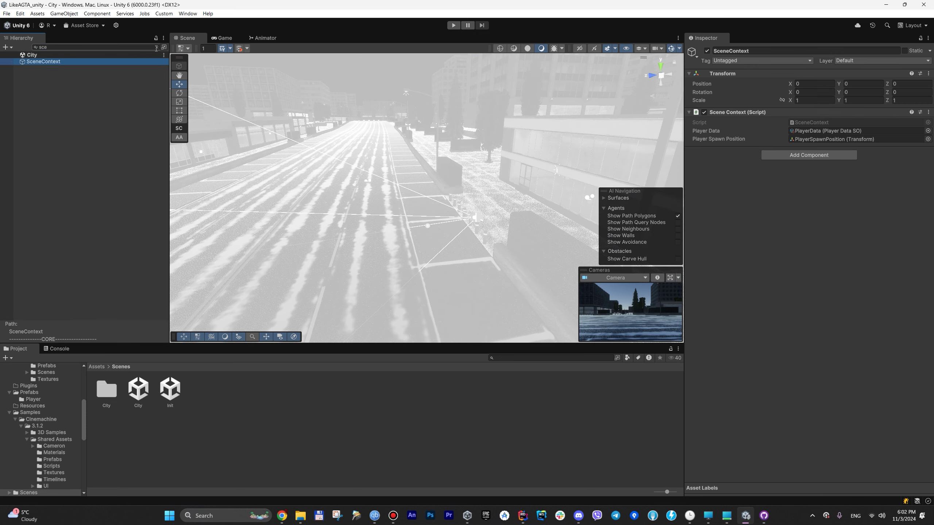
left_click(156, 48)
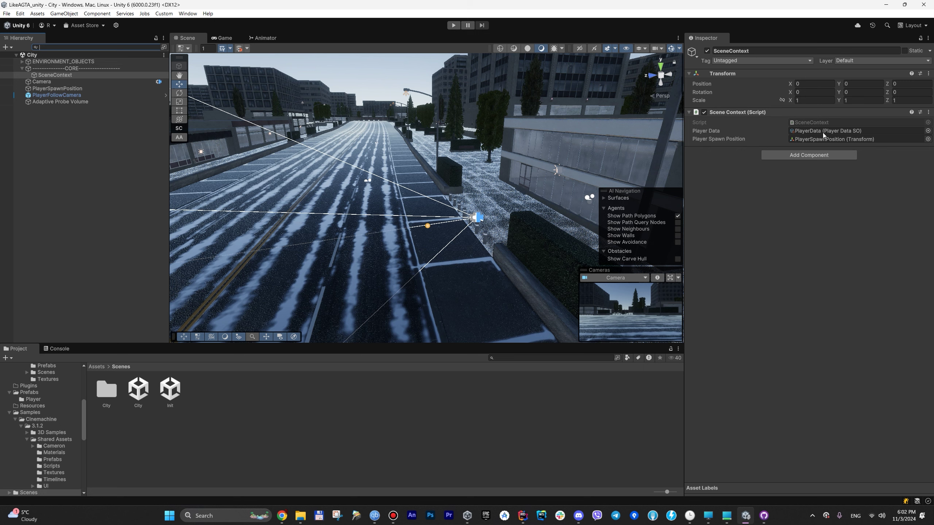
- Open SceneContext.cs in Rider and insert a blank line after the player spawn position field
double_click(835, 125)
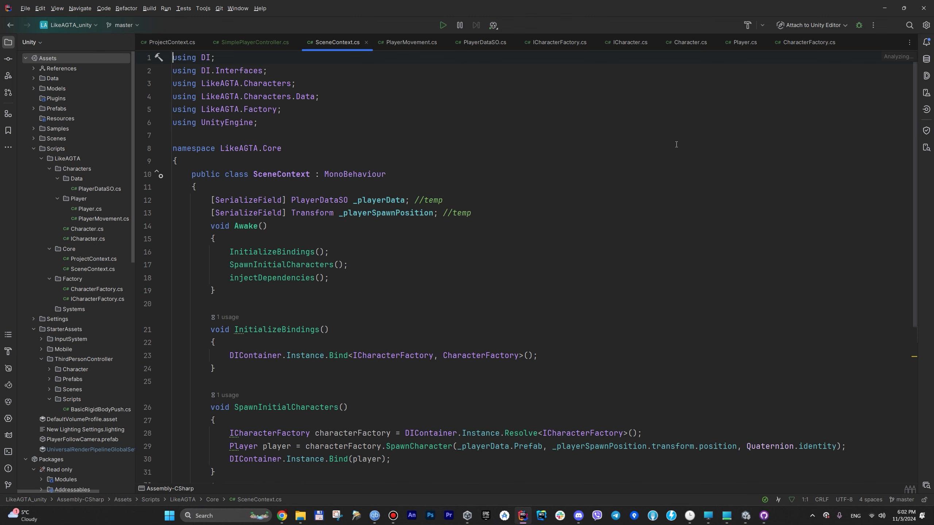
scroll(331, 219, "down", 3)
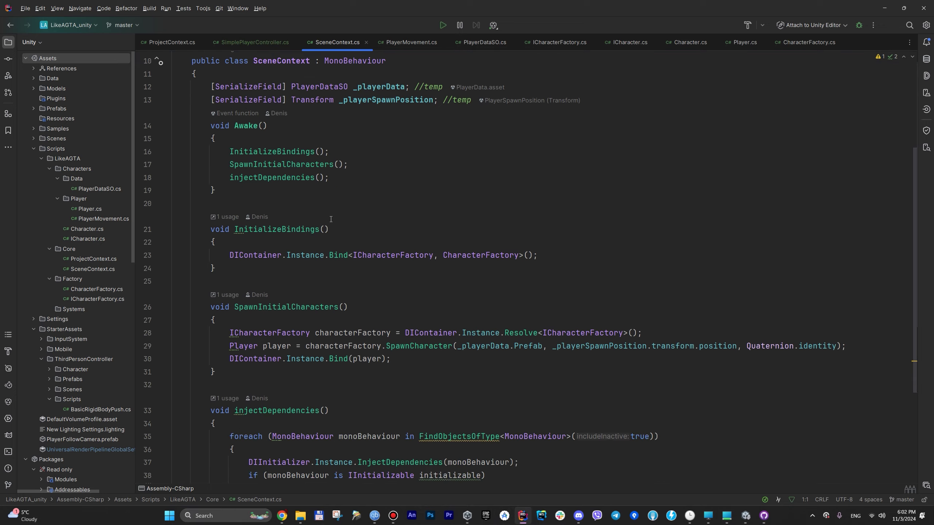
scroll(331, 219, "up", 2)
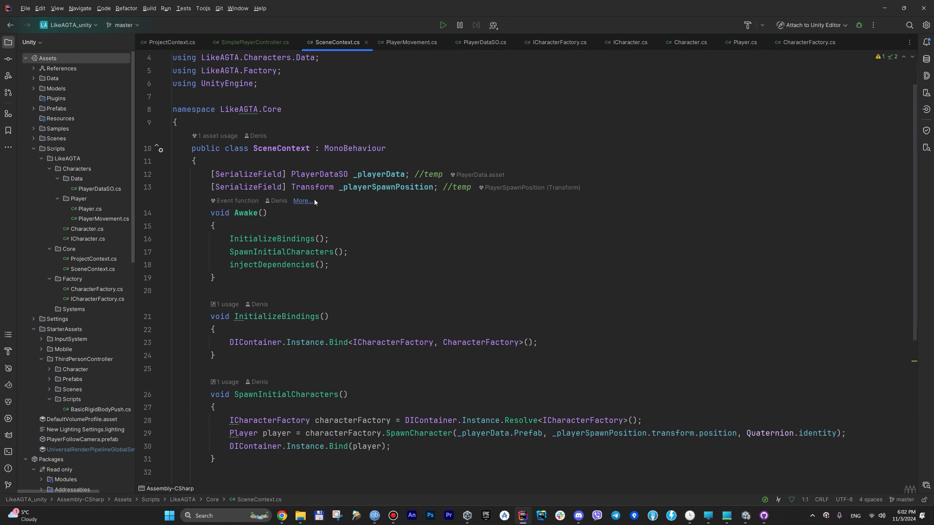
left_click(475, 190)
key("Return")
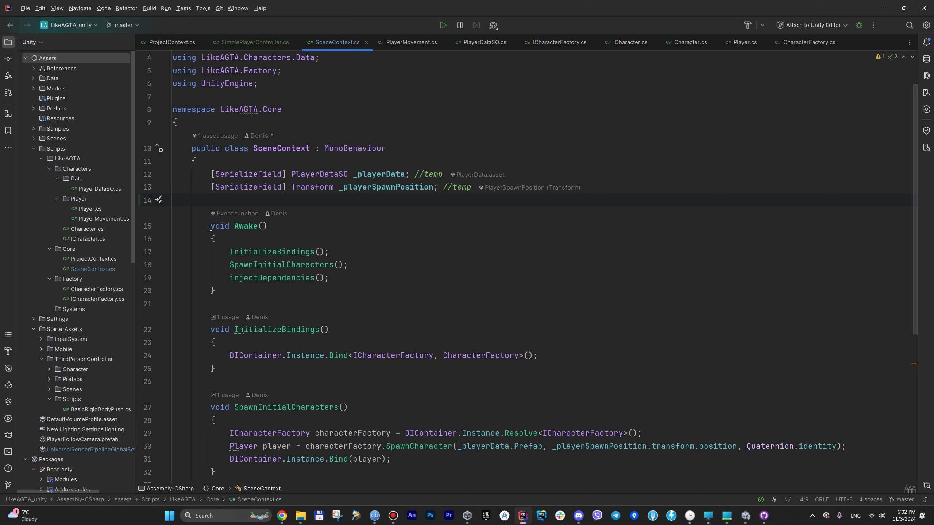
- Review Awake's InitializeBindings, SpawnInitialCharacters and injectDependencies calls
left_click_drag(210, 226, 253, 290)
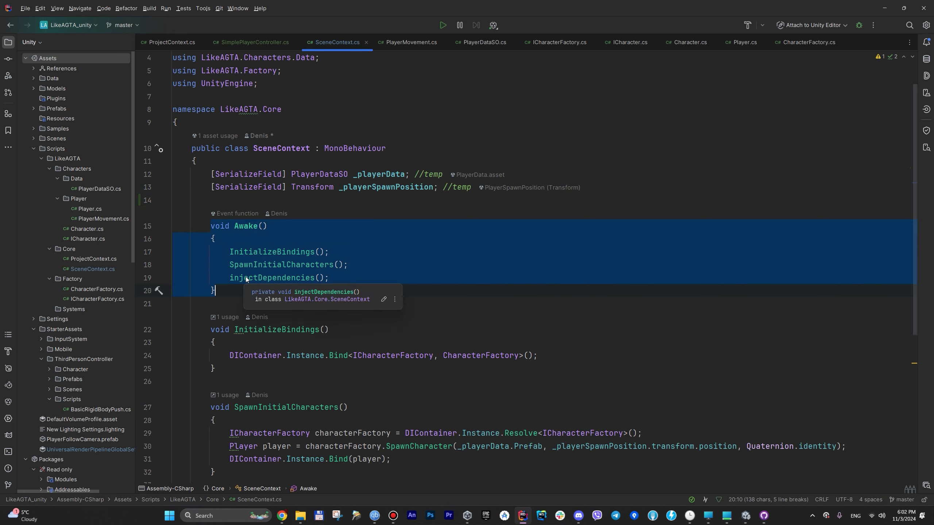
left_click(275, 256)
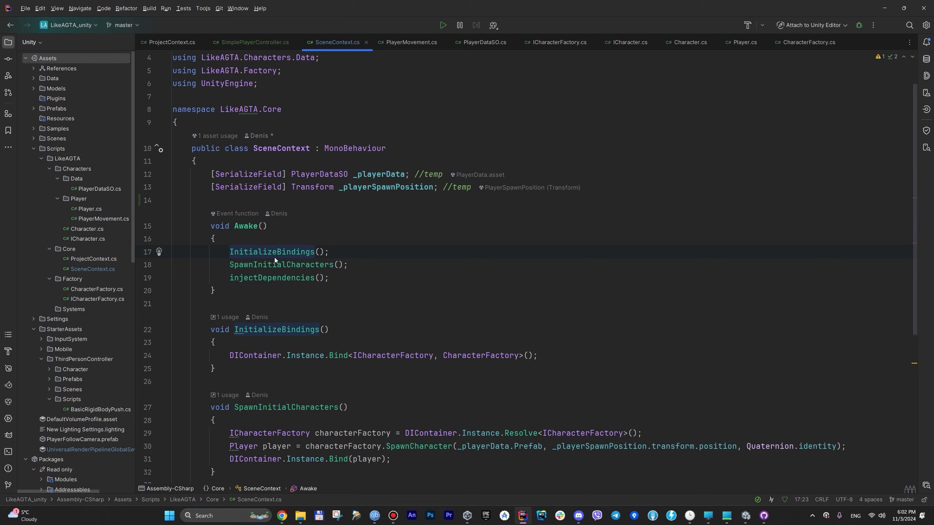
scroll(343, 218, "down", 3)
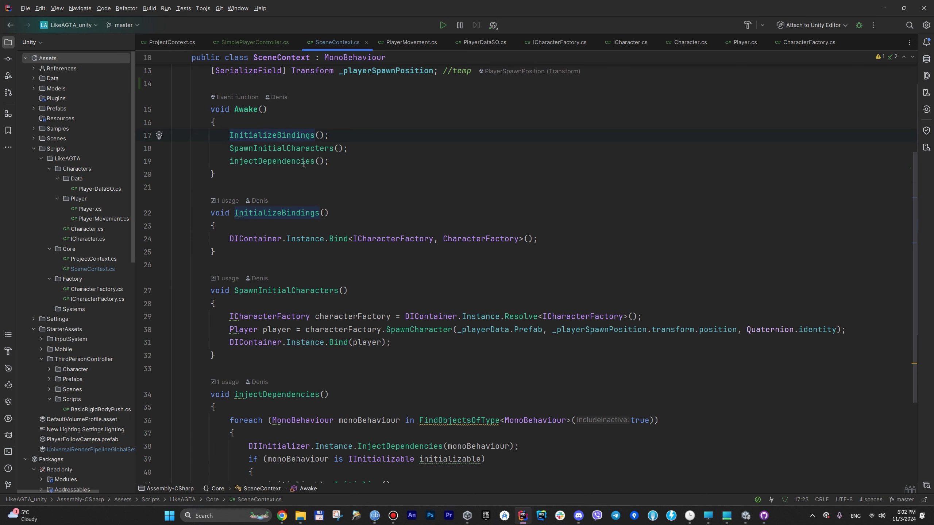
scroll(303, 164, "up", 4)
left_click(347, 303)
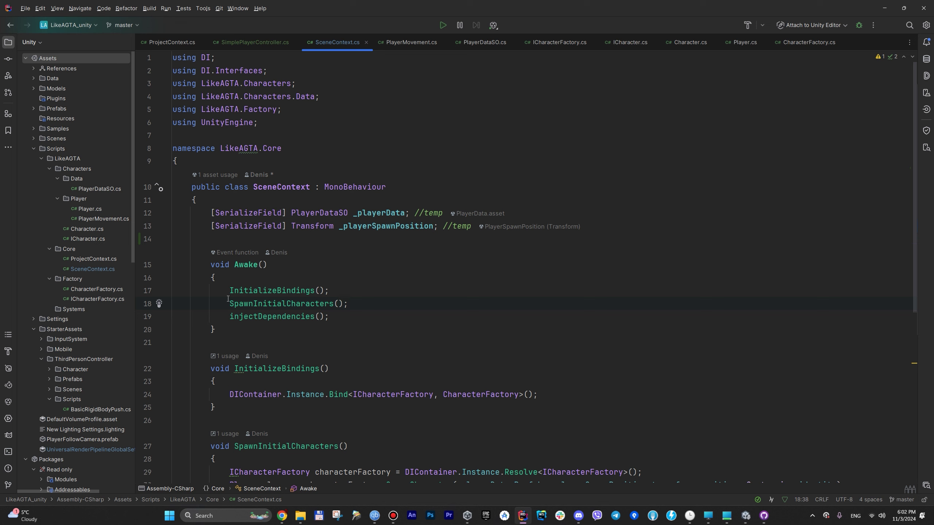
mouse_move(225, 291)
left_mouse_down()
mouse_move(354, 291)
mouse_move(353, 317)
left_mouse_up()
key("Down")
left_click_drag(255, 304, 221, 329)
left_click(221, 330)
left_click(286, 290)
scroll(404, 280, "down", 3)
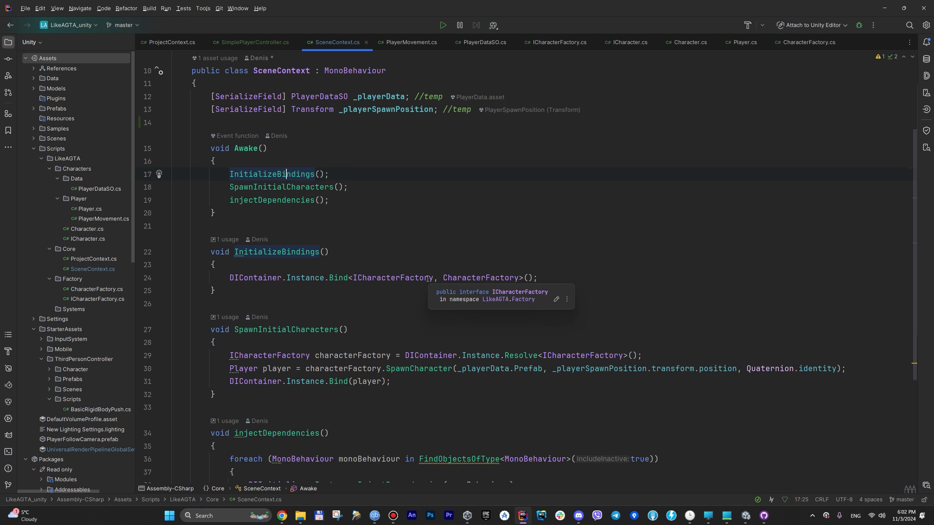
- Inspect CharacterFactory's generic SpawnCharacter<T> and its InstantiateAndInject call, switching between usage and declaration
left_click(477, 278, "ctrl")
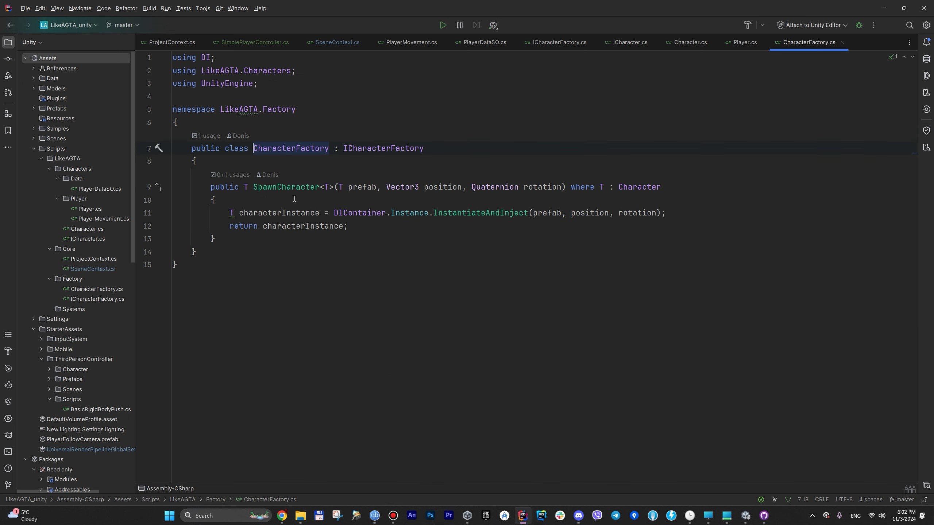
left_click(287, 188)
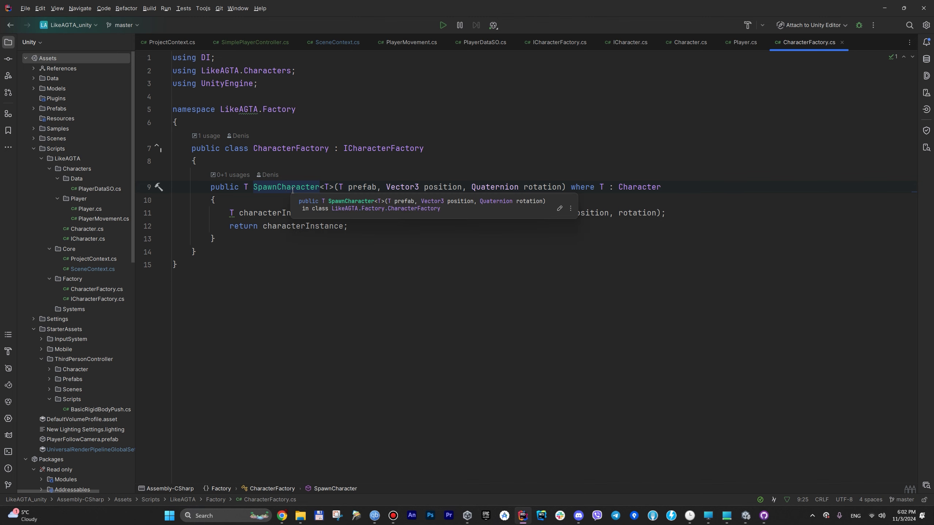
double_click(326, 187)
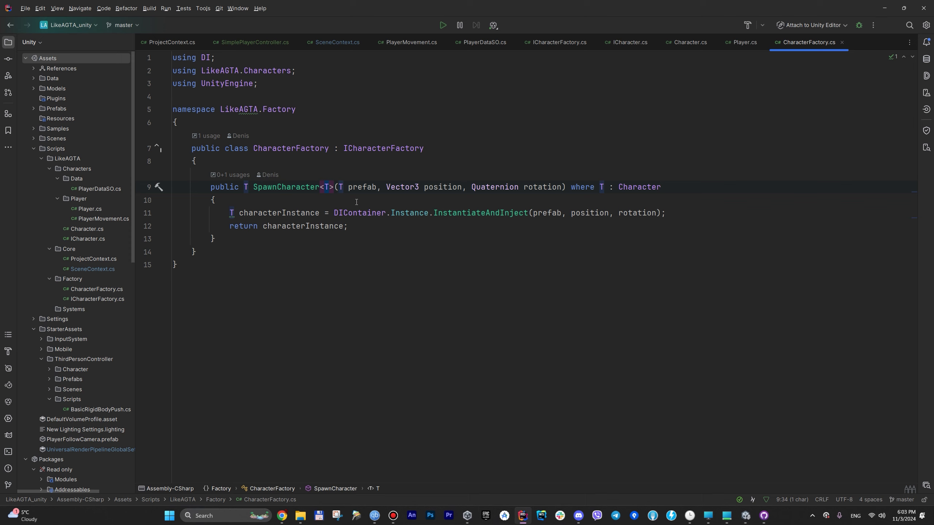
left_click(478, 214)
key("ctrl+b")
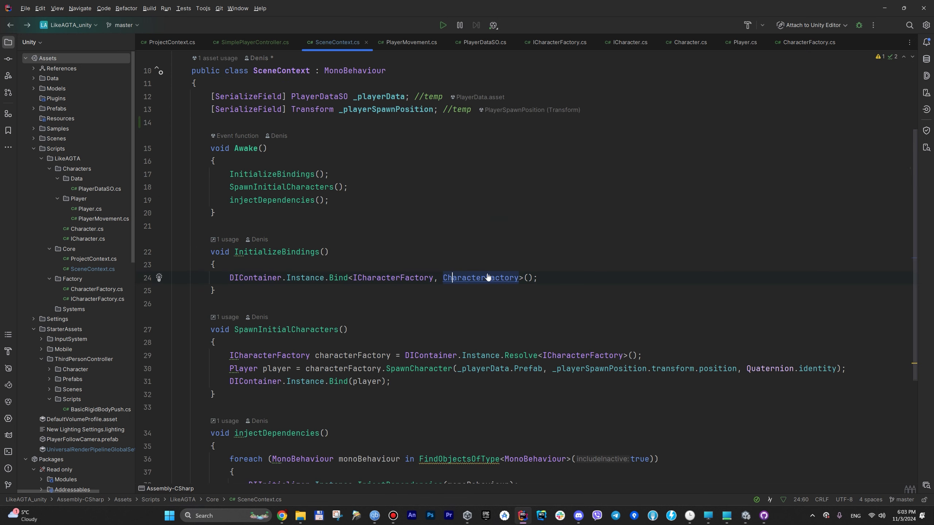
left_click(488, 278, "ctrl")
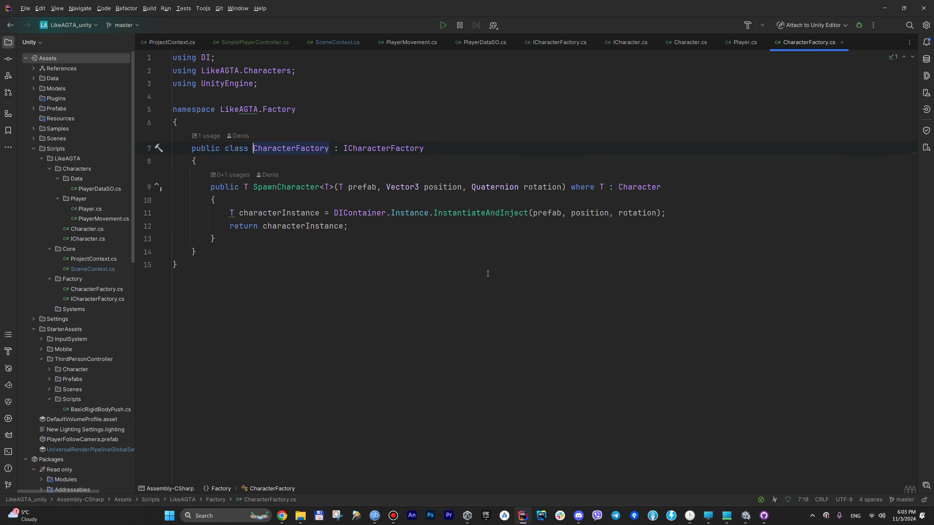
left_click(291, 186)
- Add a bool useDependencyInjection parameter to the SpawnCharacter signature
left_click(562, 187)
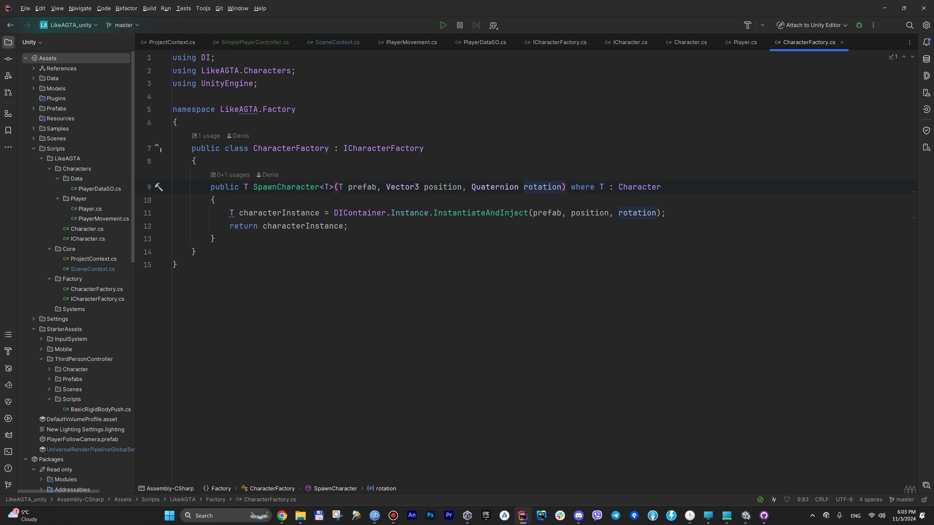
type(", use ")
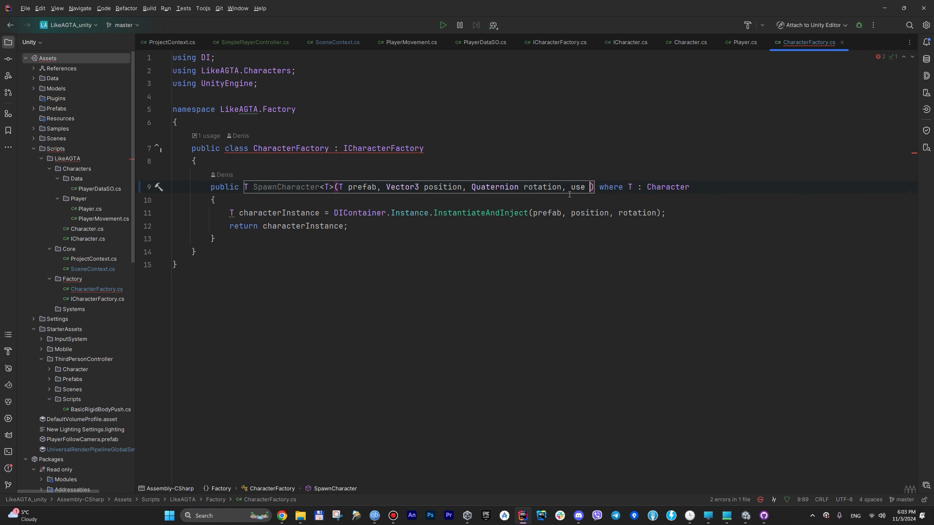
type("depen")
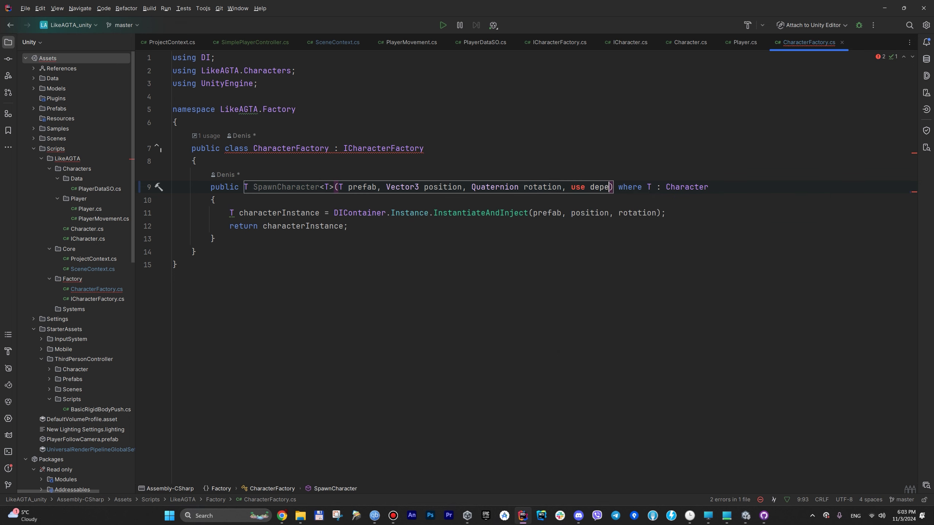
type("dencyInje")
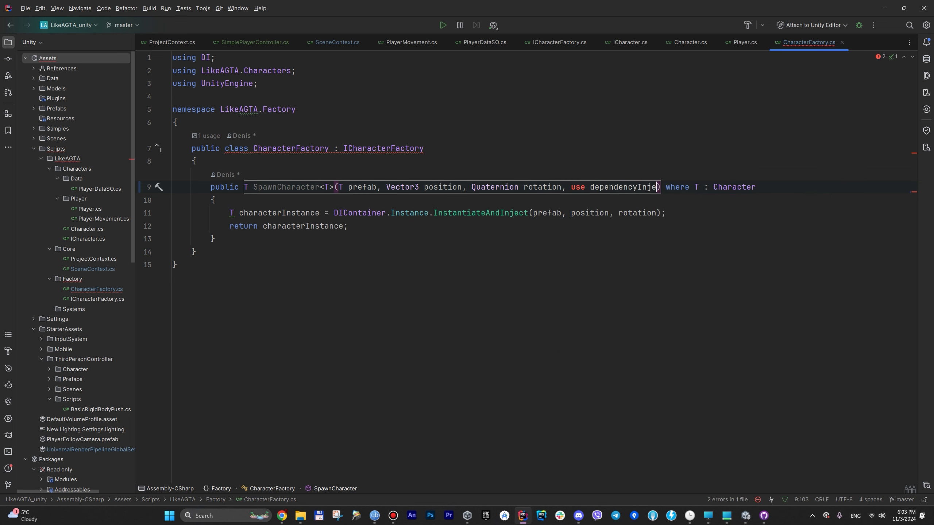
type("ction")
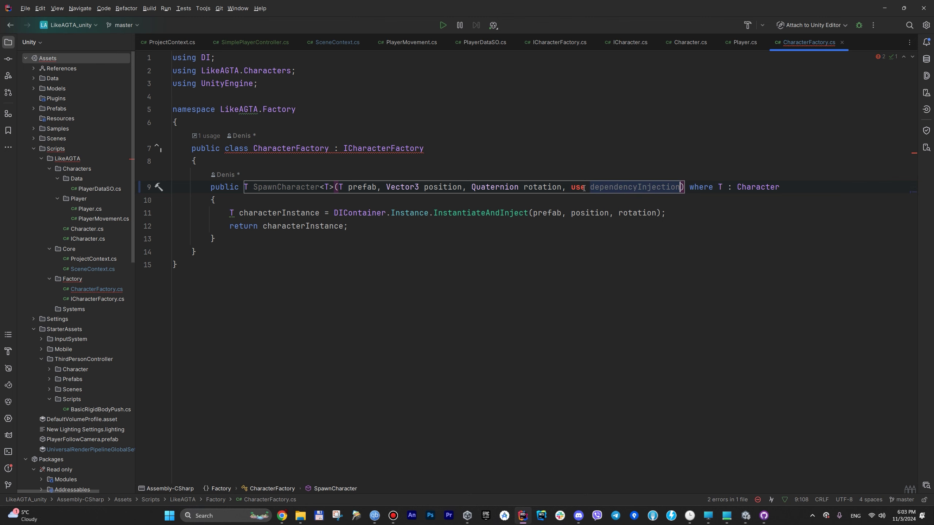
left_click(584, 187)
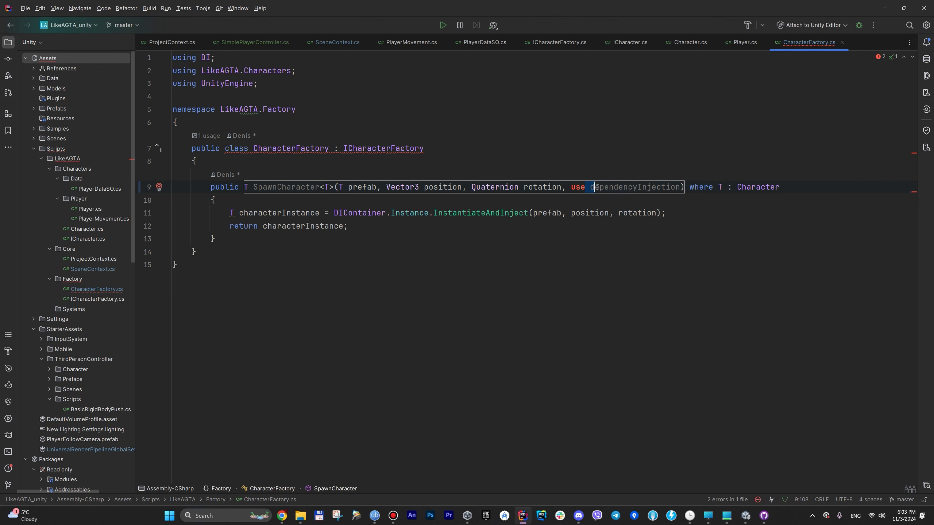
key("Delete")
key("Delete")
type("D")
left_click(611, 236)
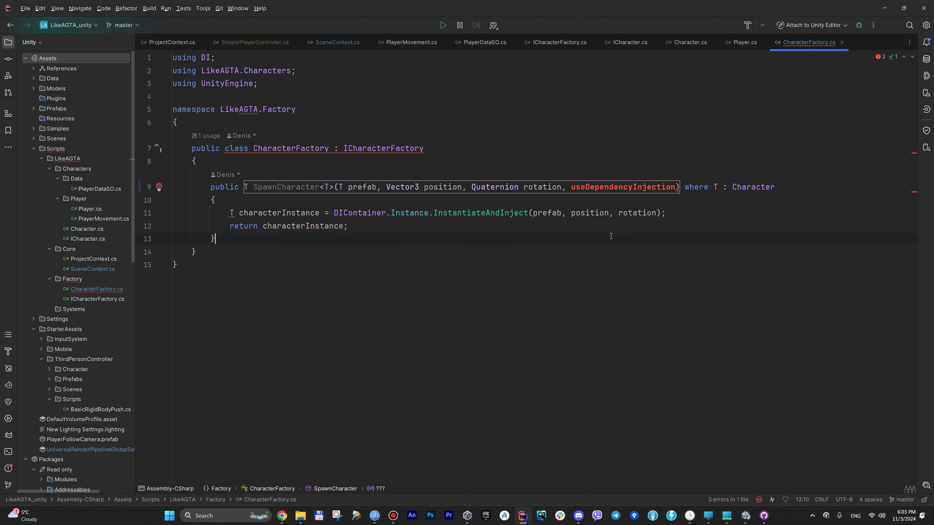
left_click(571, 187)
type("boo")
key("Return")
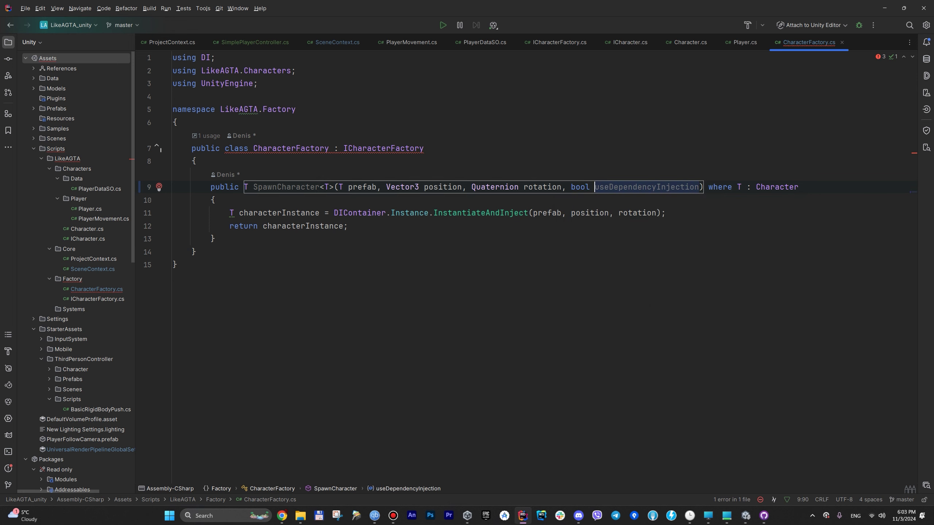
- Move the instantiation and return characterInstance lines inside an if (useDependencyInjection) block
left_click(550, 198)
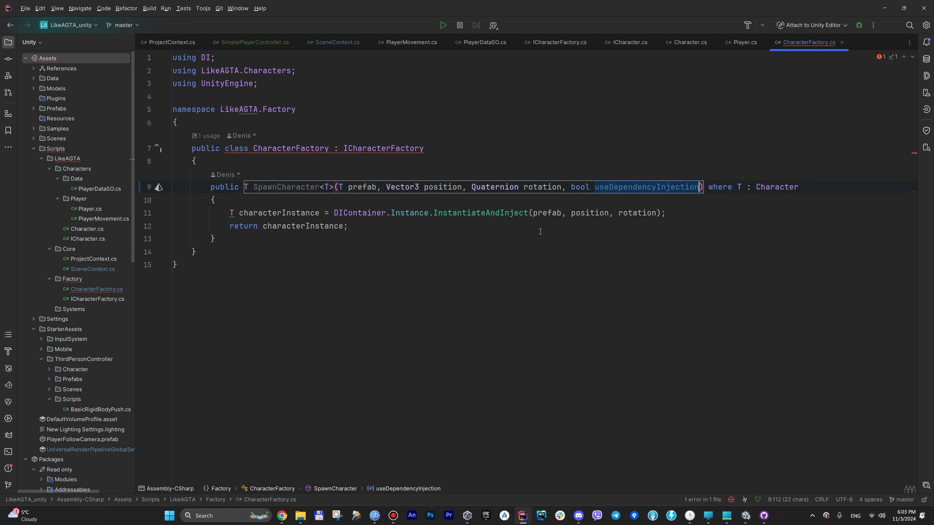
key("Return")
type("if")
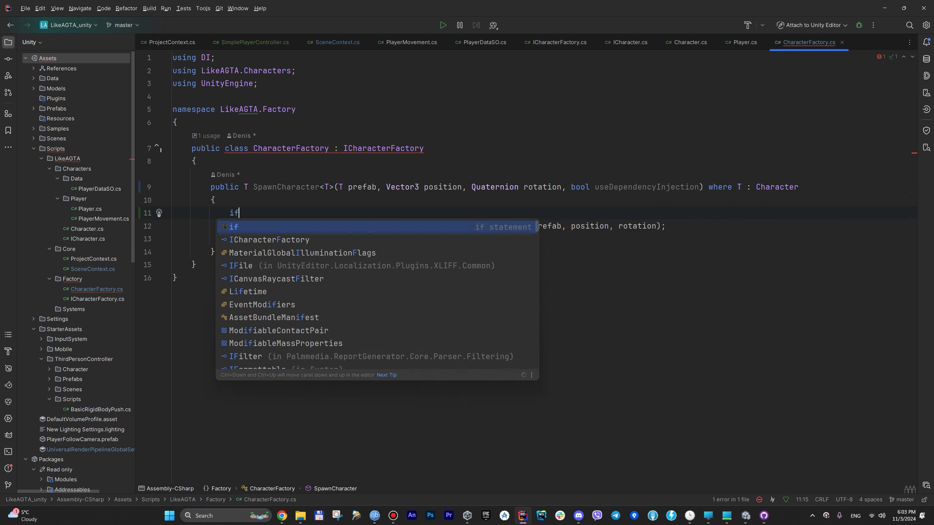
key("Tab")
type("useDependencyInjection")
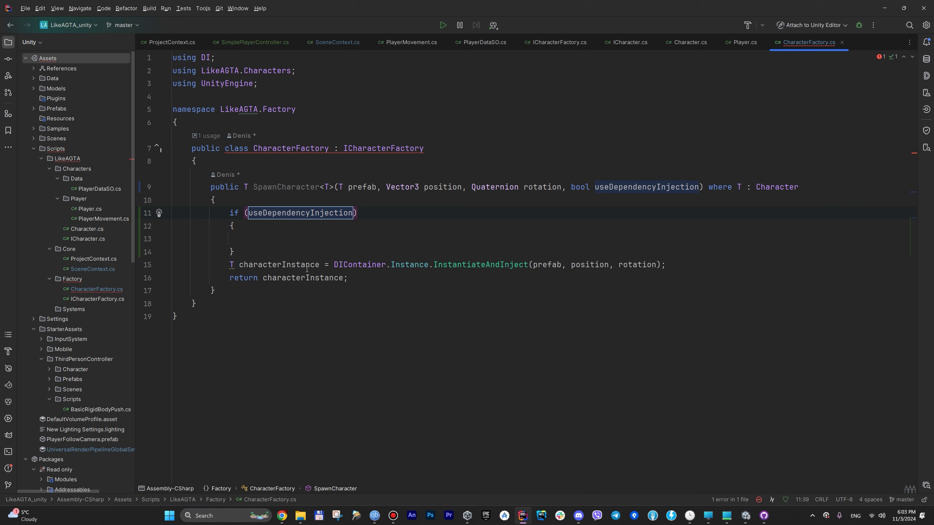
left_click_drag(230, 265, 665, 265)
key("ctrl+c")
key("BackSpace")
left_click(287, 240)
key("ctrl+v")
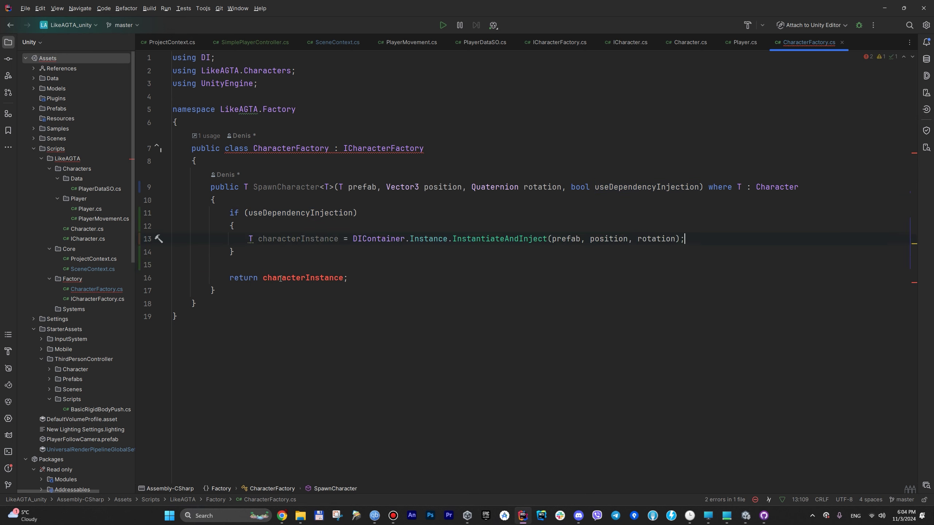
left_click(272, 278)
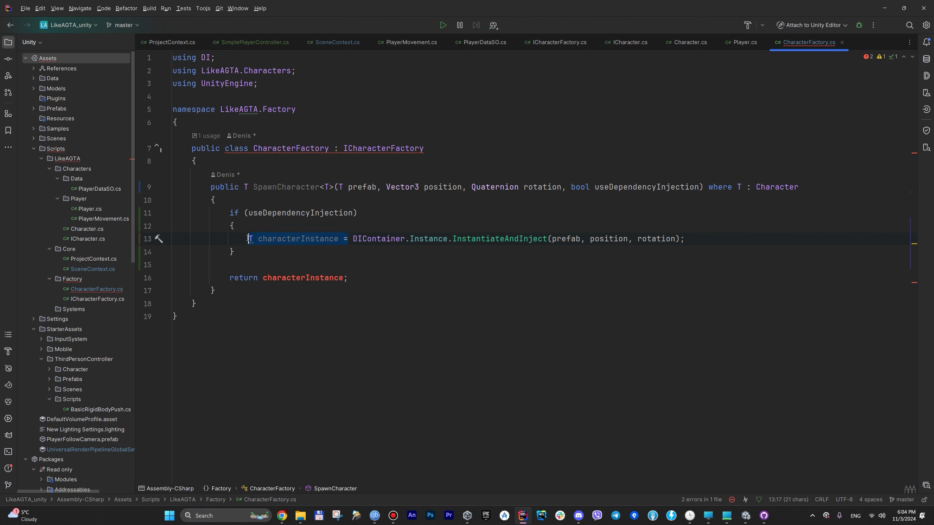
left_click_drag(230, 278, 347, 278)
key("ctrl+c")
key("BackSpace")
left_click(687, 239)
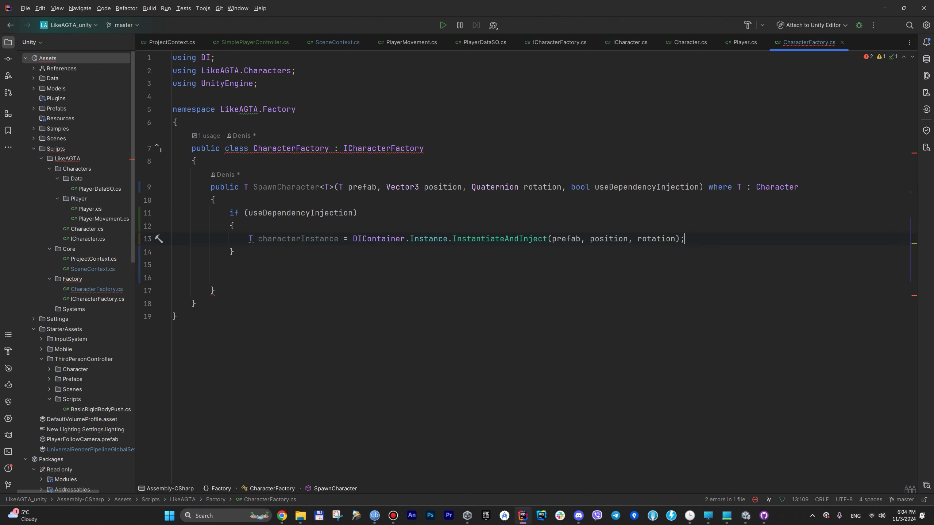
key("Return")
key("ctrl+v")
- Add 'return null;' after the if block and select the updated SpawnCharacter signature
left_click(258, 290)
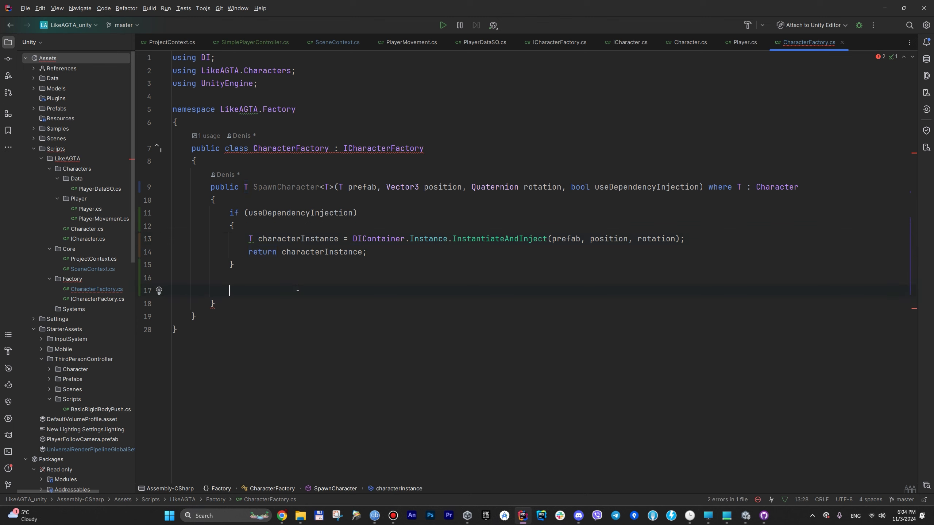
type("re")
key("Return")
type("return nu")
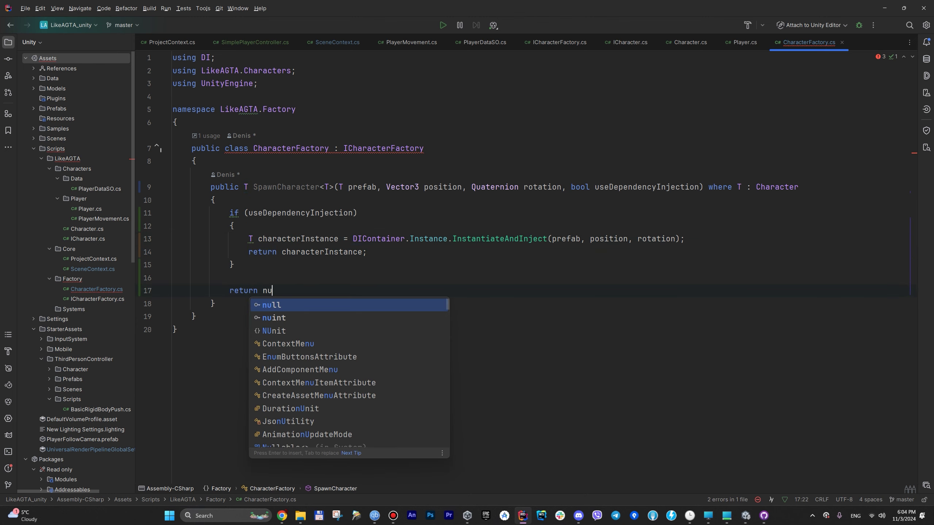
key("Return")
type(";")
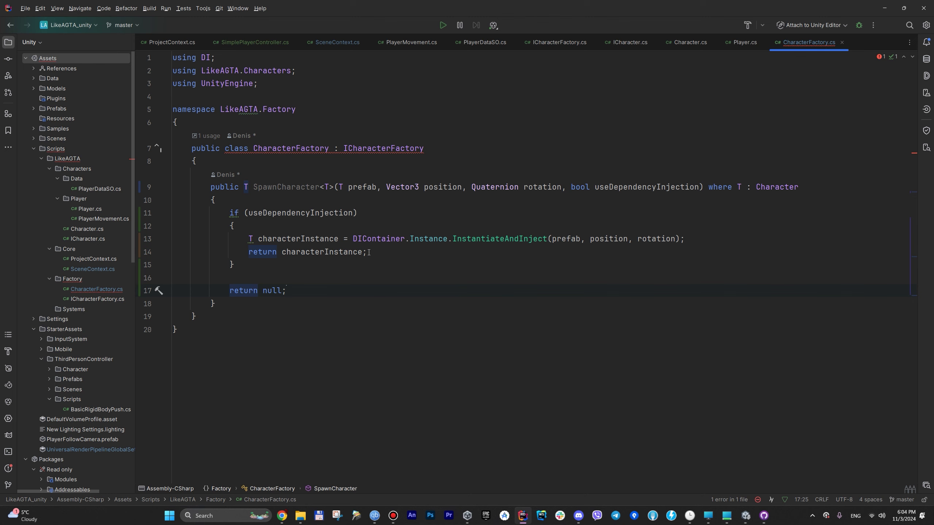
left_click(211, 187)
key("shift+End")
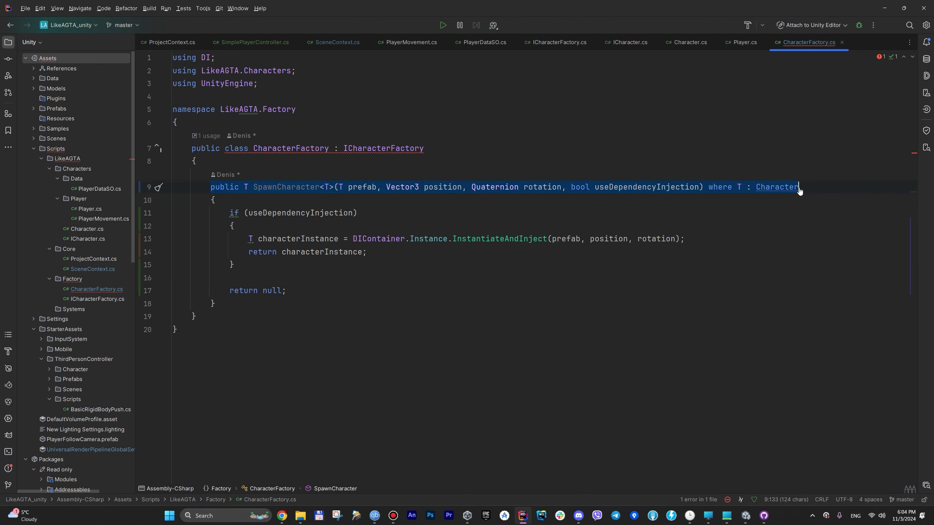
- Replace ICharacterFactory's SpawnCharacter declaration with the new signature ending in a semicolon
left_click(381, 149, "ctrl")
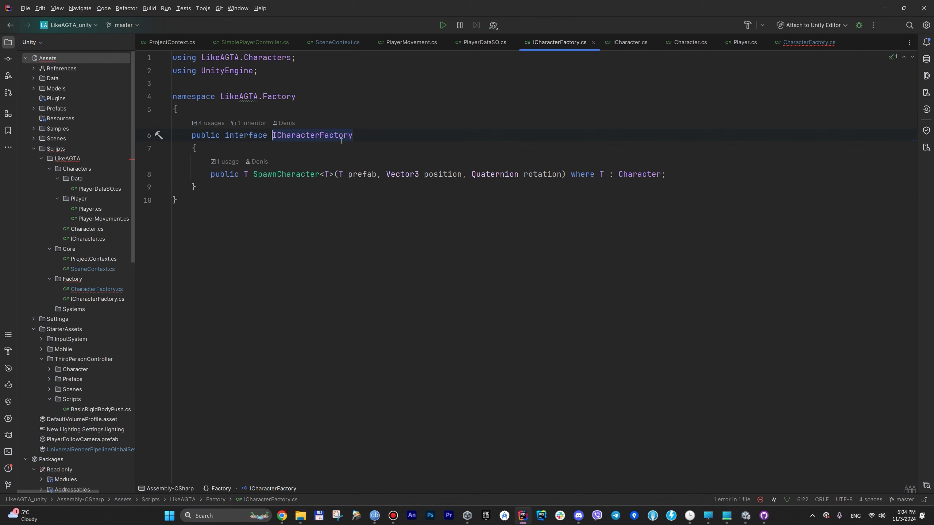
left_click(212, 177)
key("shift+End")
type("public T SpawnCharacter<T>(T prefab, Vector3 position, Quaternion rotation, bool useDependencyInjection) where T : Character")
type(";")
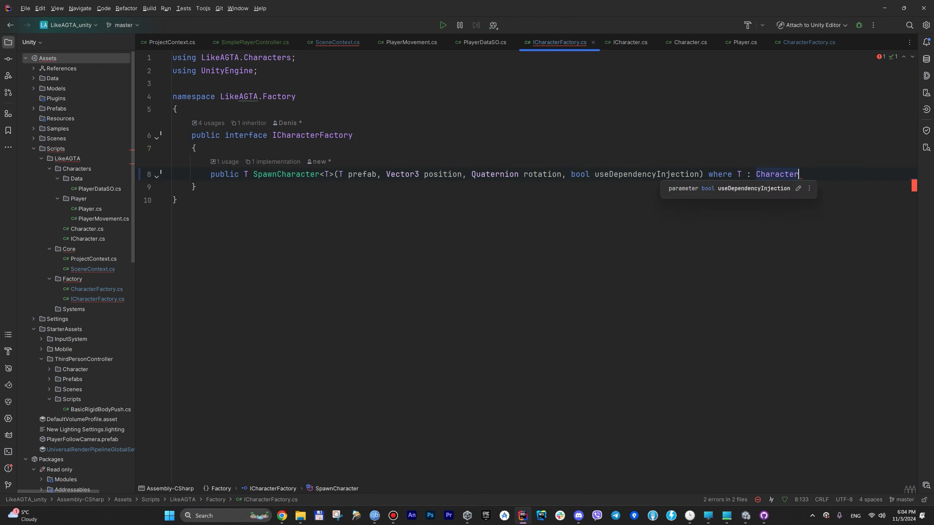
key("Up")
- Return to SceneContext.cs and examine the factory binding on line 24
left_click(330, 43)
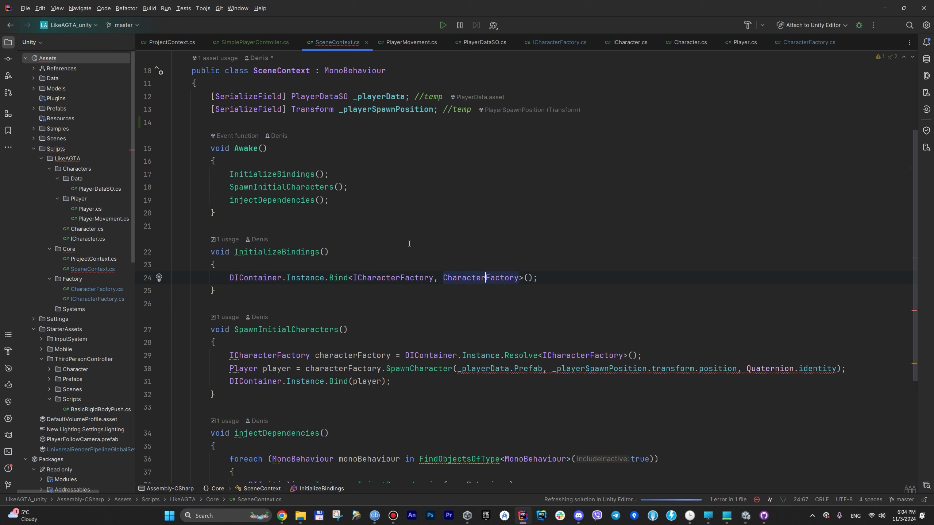
left_click(394, 277)
left_click(494, 278)
left_click(320, 268)
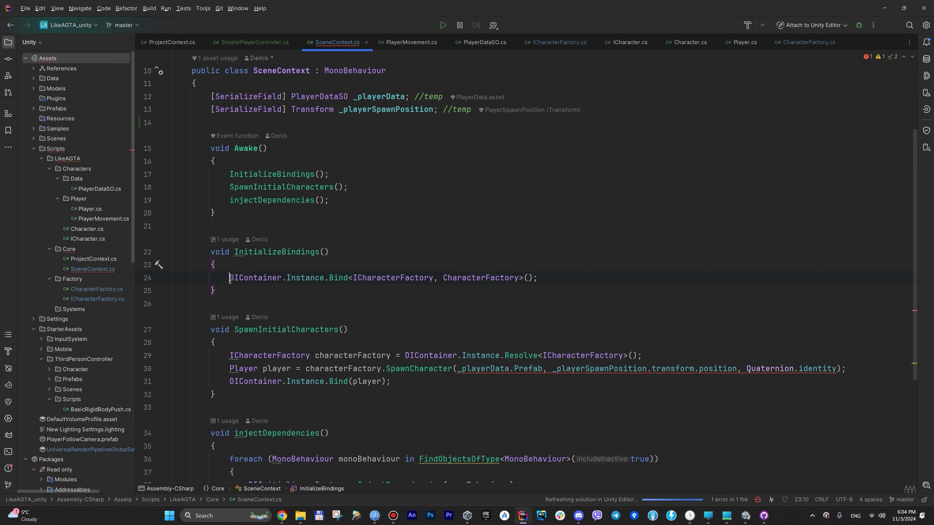
left_click_drag(230, 279, 537, 279)
left_click(395, 278)
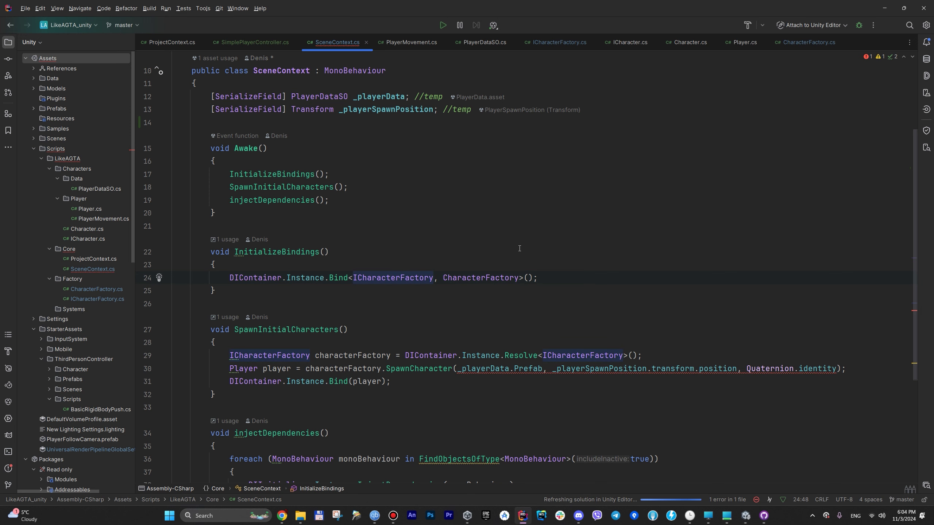
scroll(688, 289, "down", 1)
scroll(689, 289, "up", 2)
- Pass true for useDependencyInjection on line 30 and wrap Quaternion.identity onto its own line
left_click(837, 291)
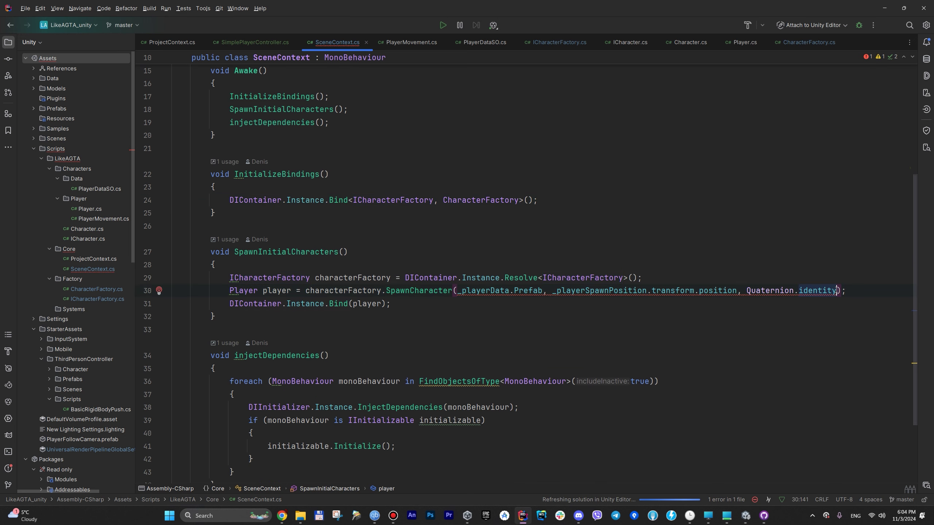
type(", true")
key("Return")
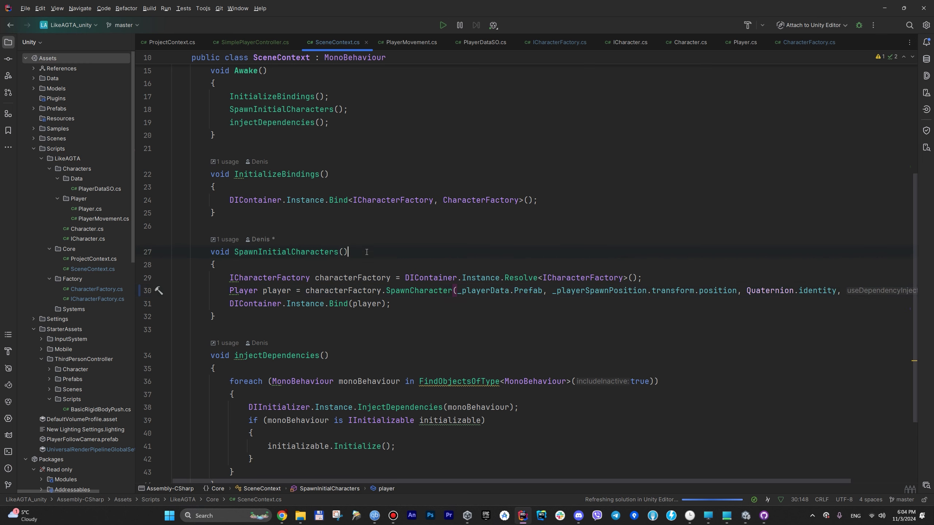
scroll(367, 252, "up", 2)
left_click(277, 252)
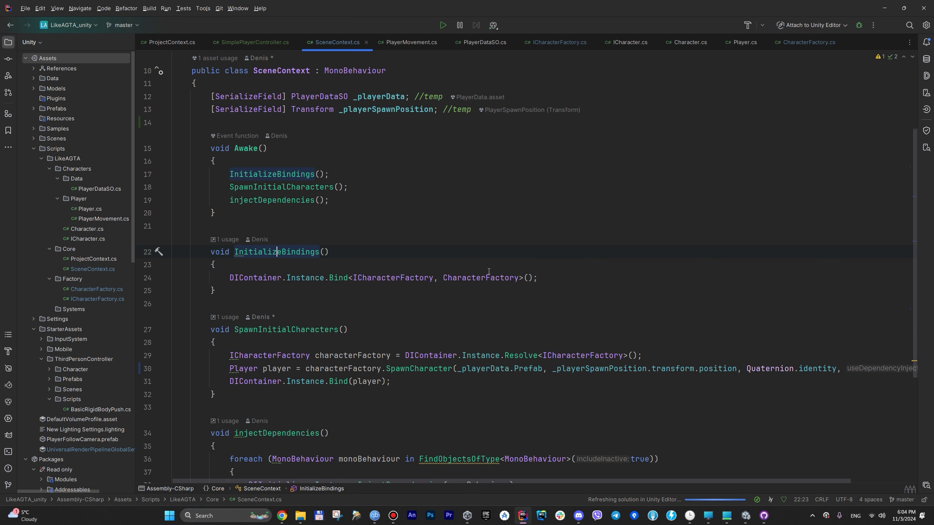
scroll(449, 276, "down", 1)
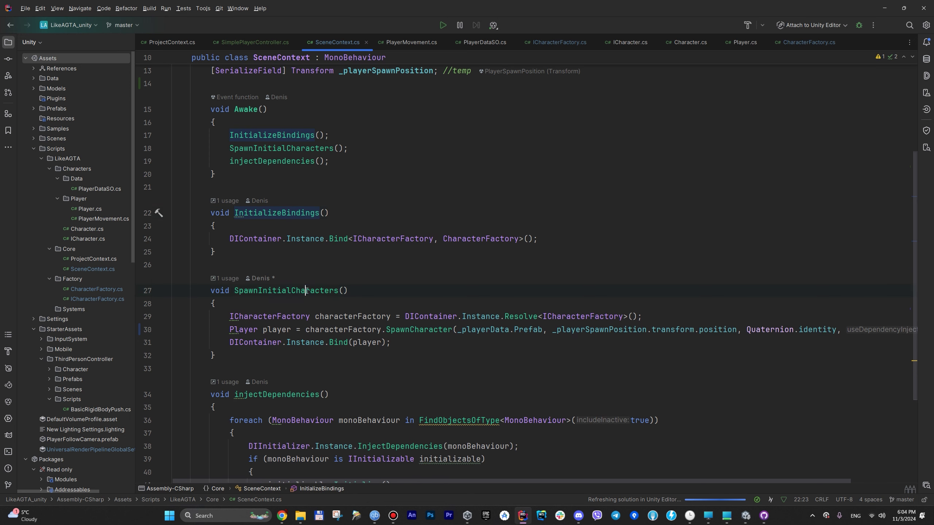
left_click(289, 151, "ctrl")
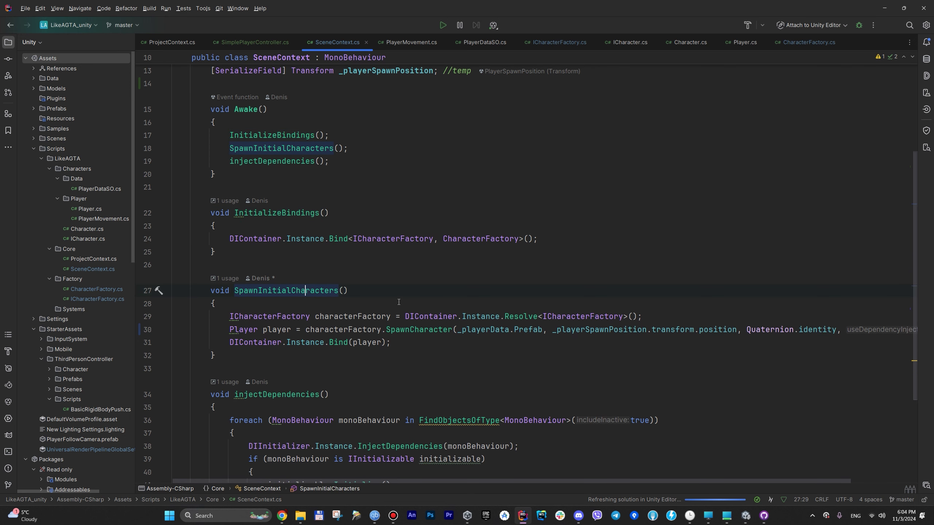
mouse_move(504, 335)
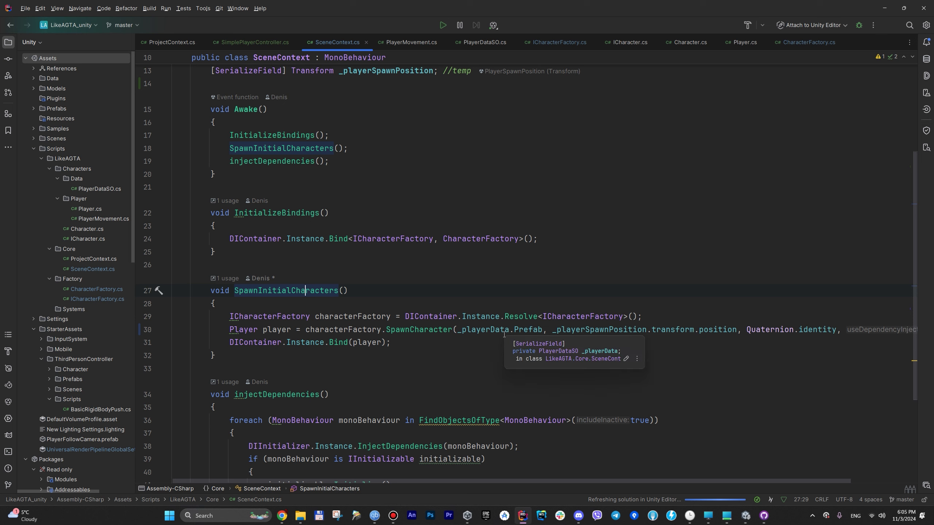
left_click(747, 329)
key("Return")
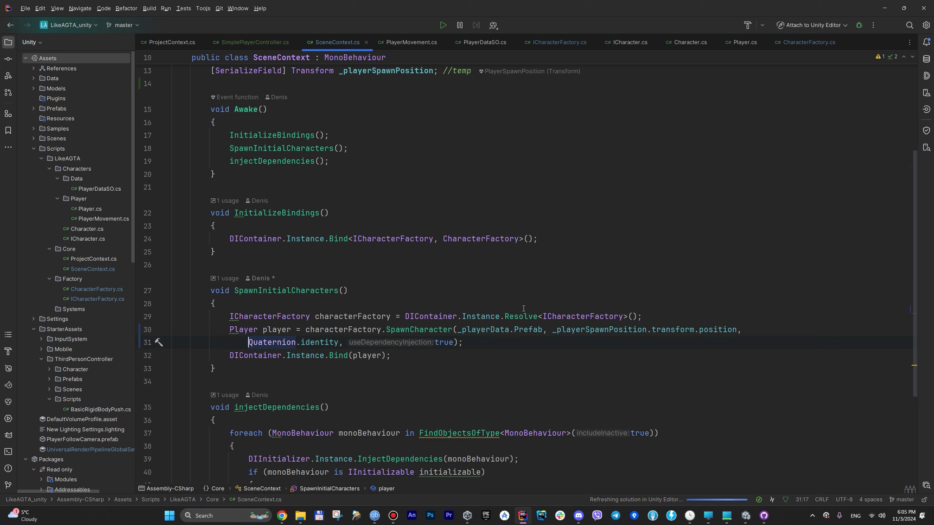
scroll(528, 282, "up", 3)
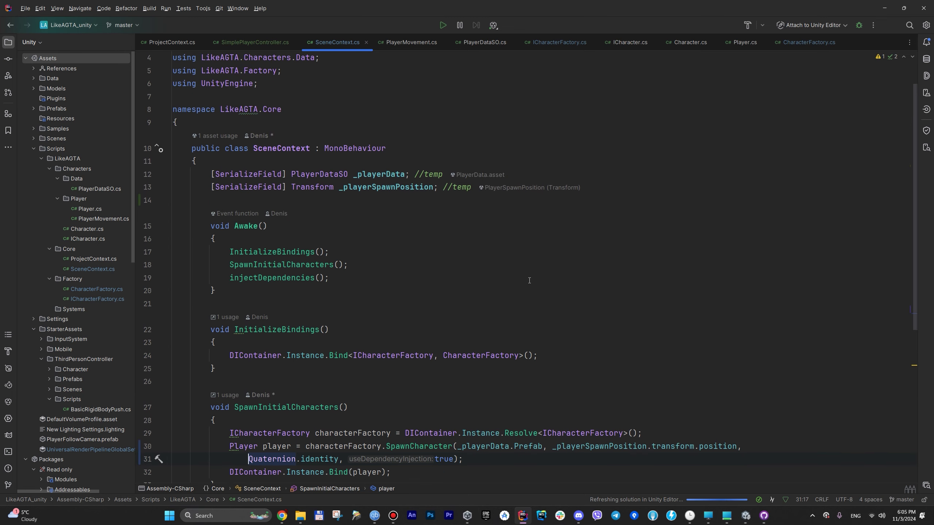
scroll(530, 275, "down", 1)
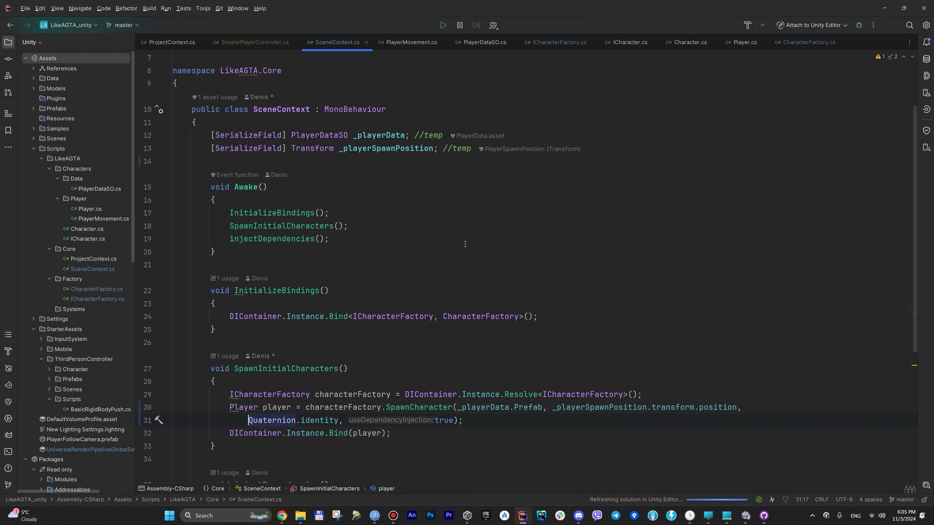
- Check the serialized fields and Unity, then open the PlayerDataSO class definition
left_click(266, 109)
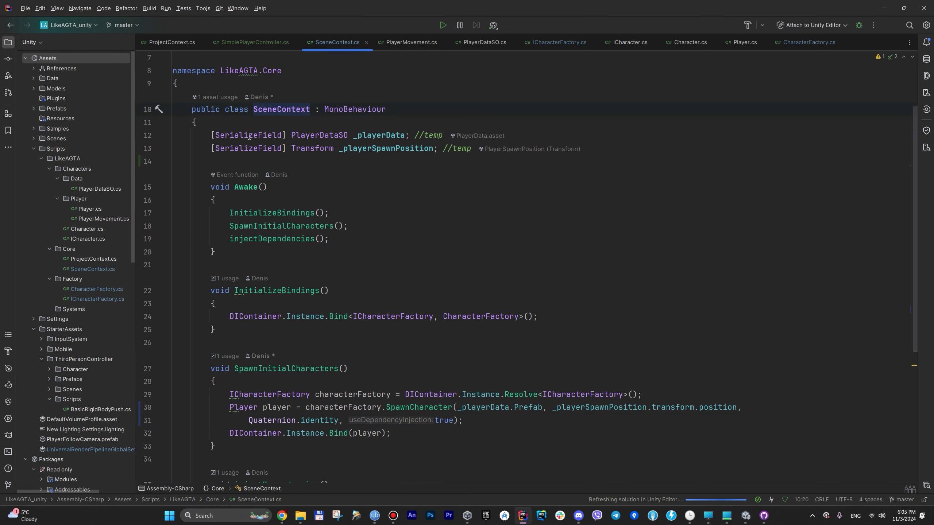
left_click_drag(206, 135, 439, 149)
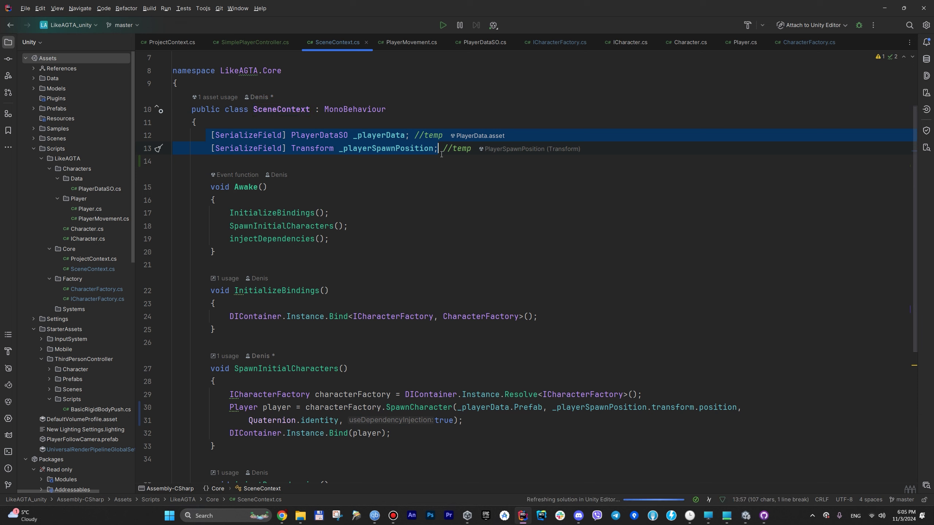
left_click(411, 149)
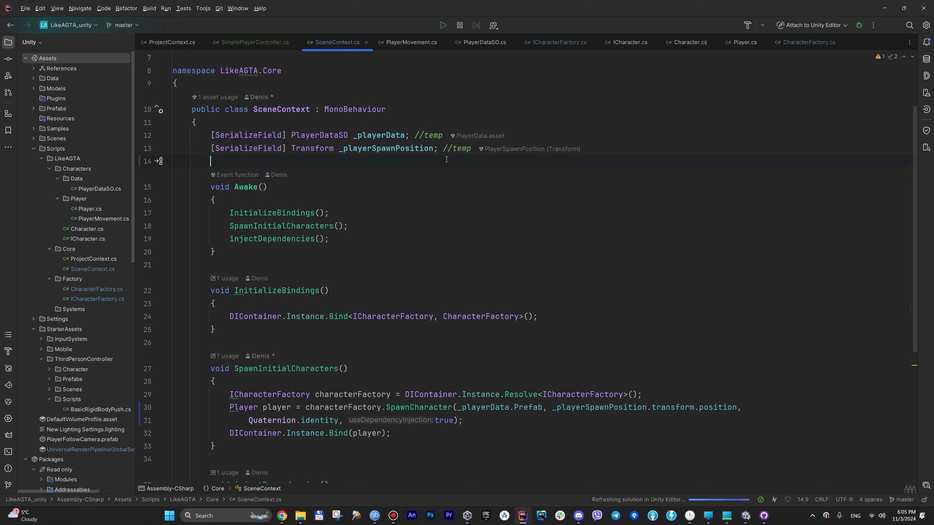
left_click(859, 24)
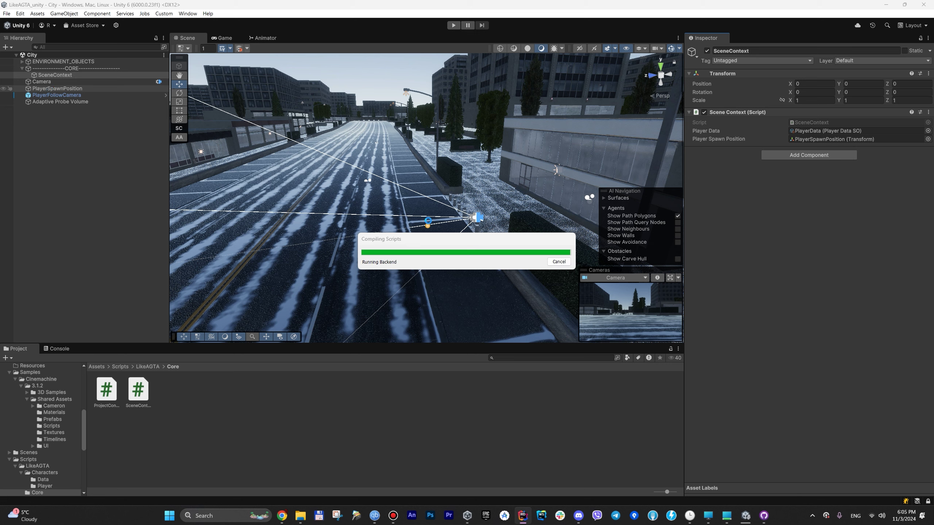
left_click(521, 522)
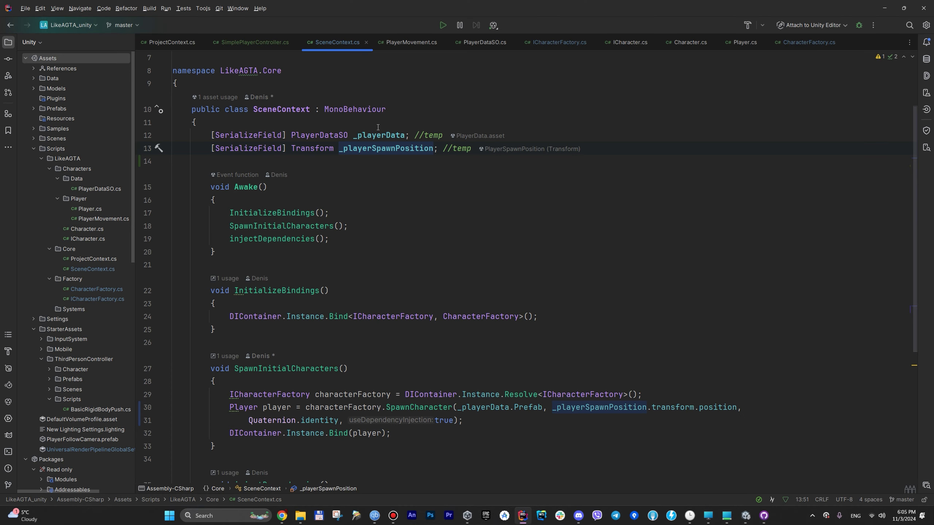
mouse_move(377, 129)
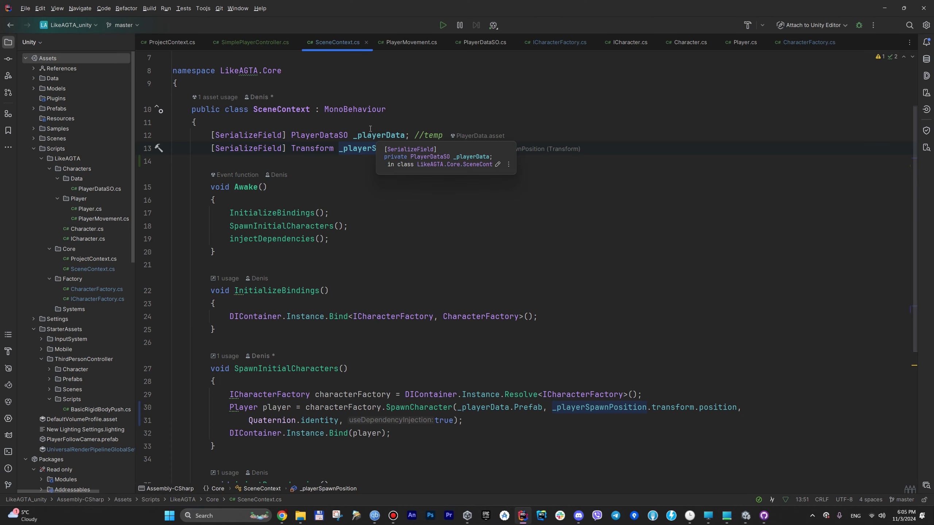
left_click(329, 135)
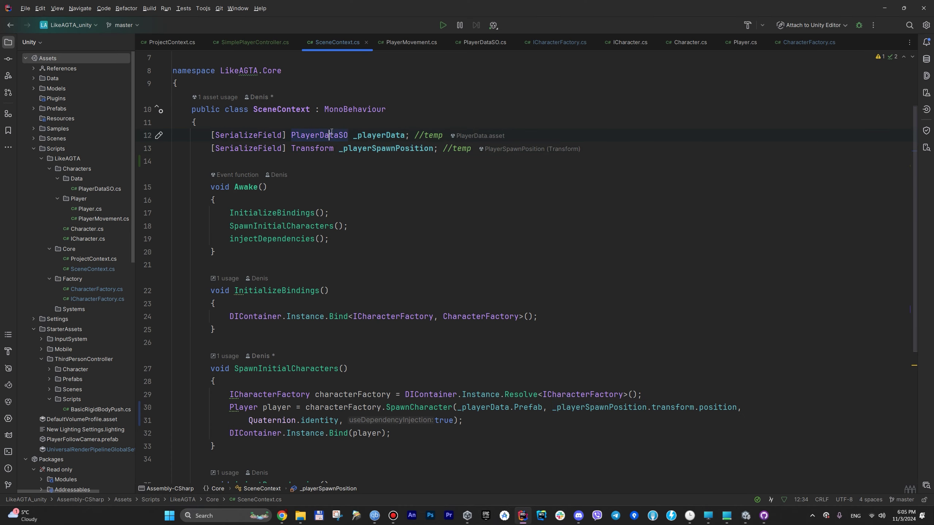
left_click(311, 135, "ctrl")
mouse_move(339, 155)
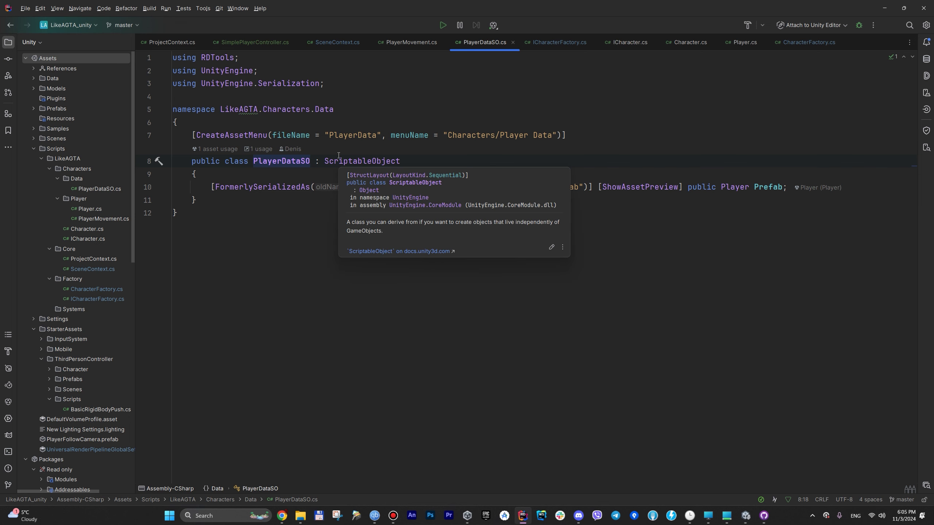
- Set the Prefab field's ShowAssetPreview size to 168*168
left_click(345, 45)
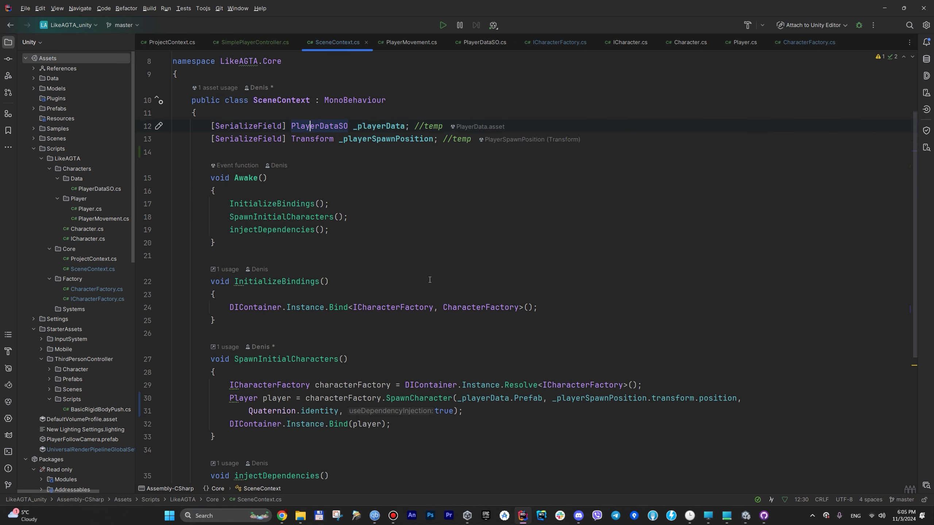
scroll(395, 307, "down", 3)
scroll(395, 308, "down", 2)
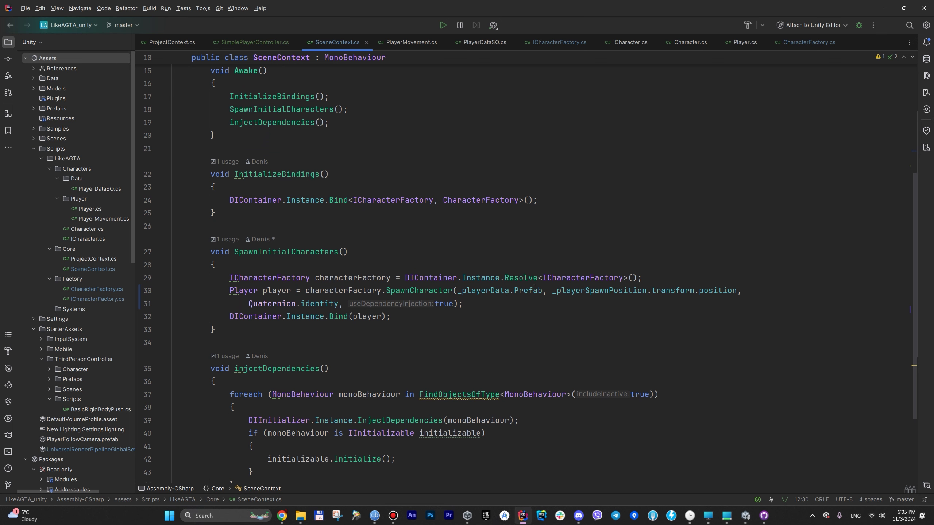
left_click(496, 291)
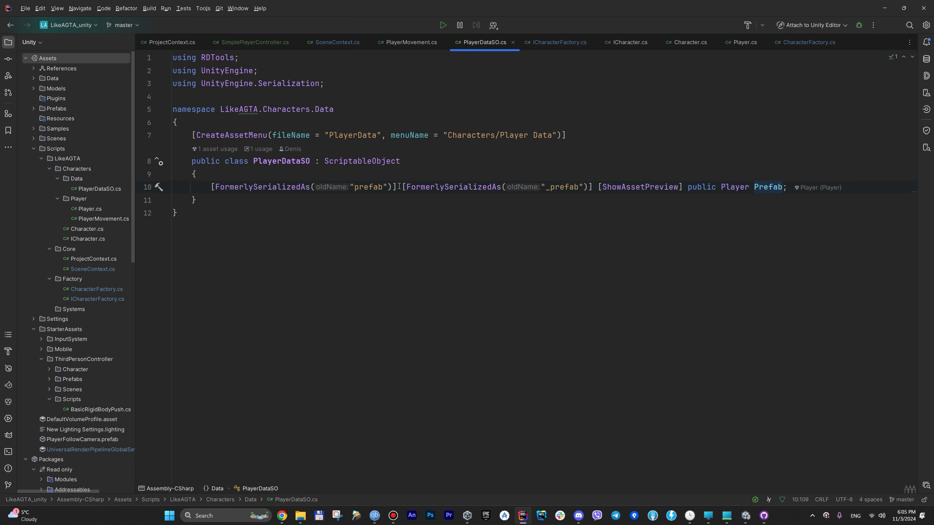
left_click(733, 182)
left_click_drag(683, 187, 597, 188)
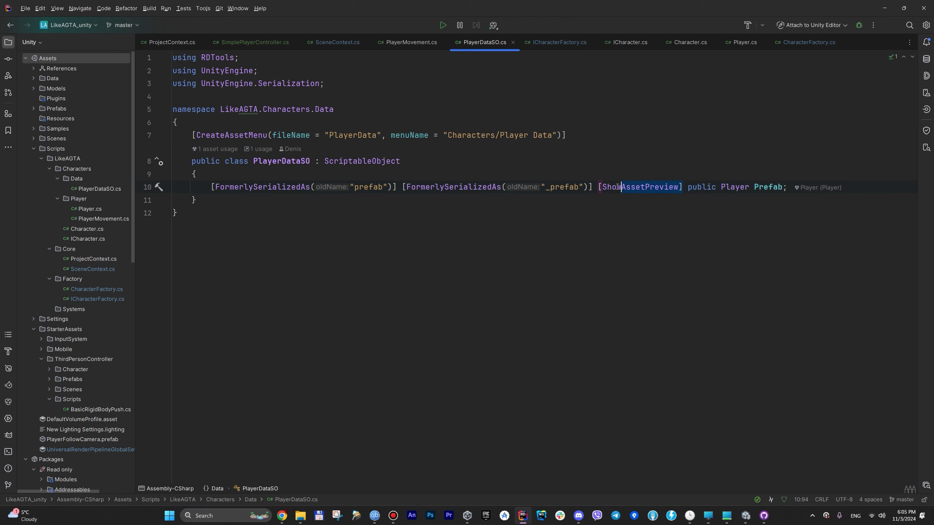
left_click(679, 188)
type("(168")
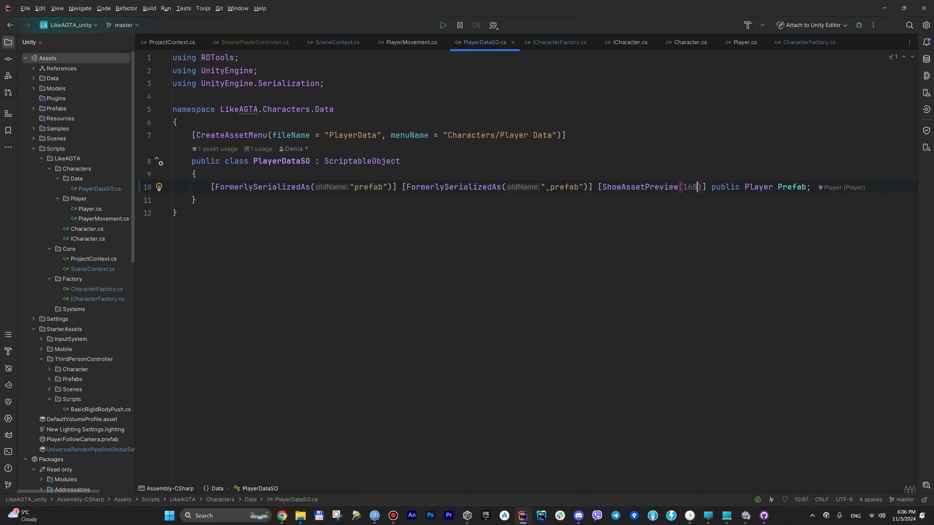
type("*135")
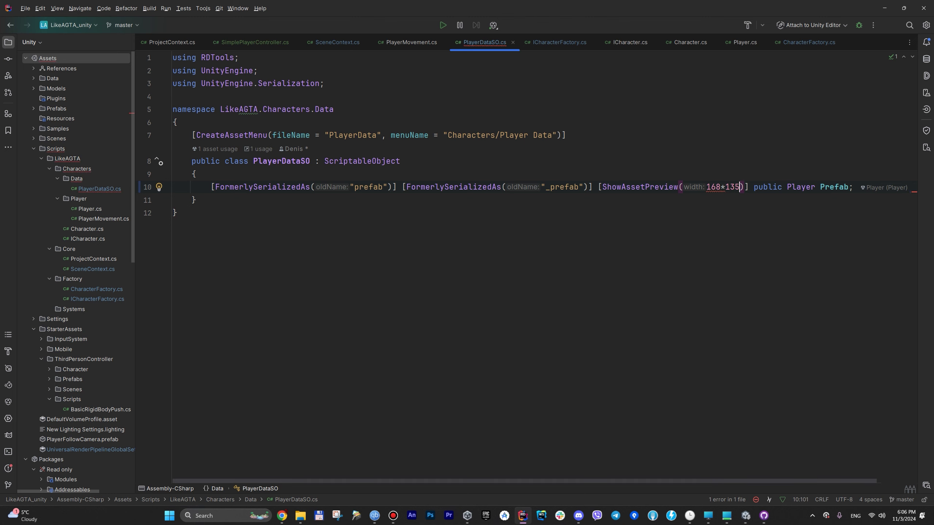
key("BackSpace")
key("BackSpace")
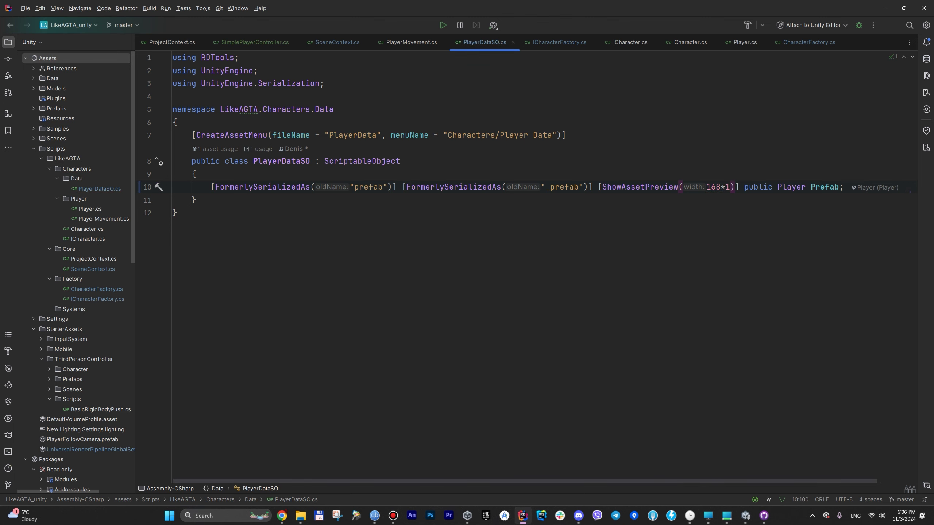
key("BackSpace")
type("168")
left_click(678, 264)
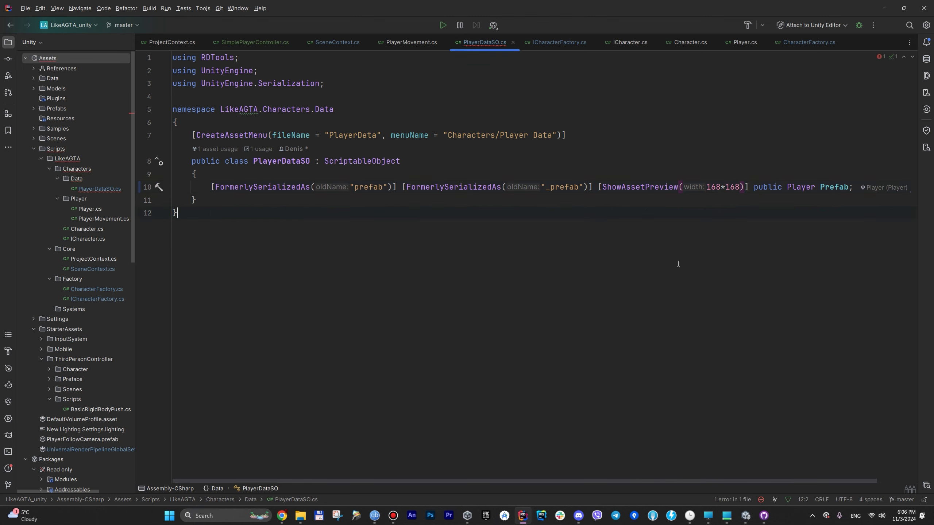
- Put the preview attribute on its own line, delete FormerlySerializedAs and the Serialization using
left_click(598, 186)
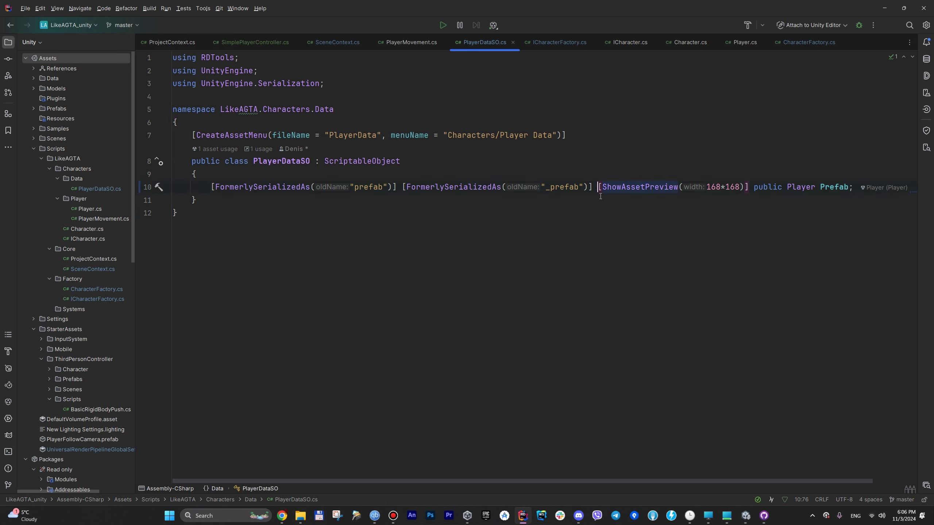
key("Return")
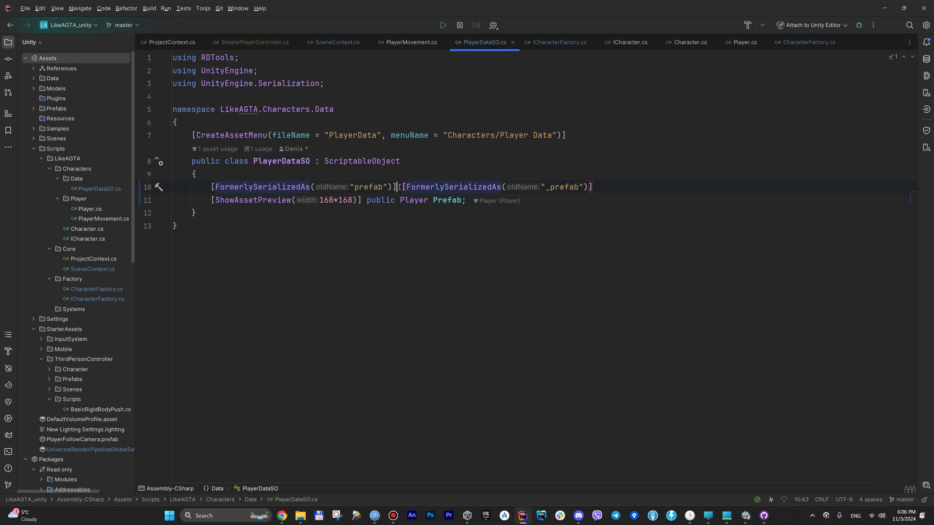
left_click(315, 187, "shift")
key("shift+Home")
key("BackSpace")
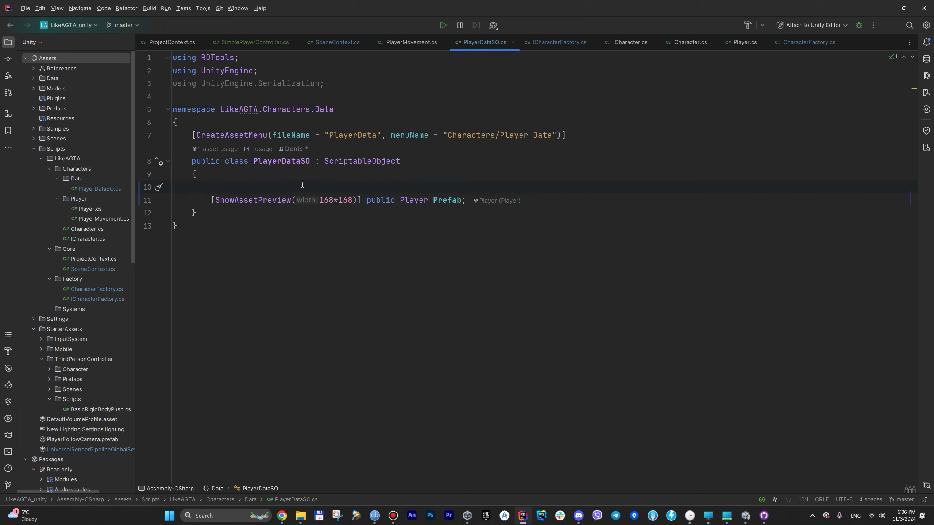
key("BackSpace")
left_click(135, 87)
key("BackSpace")
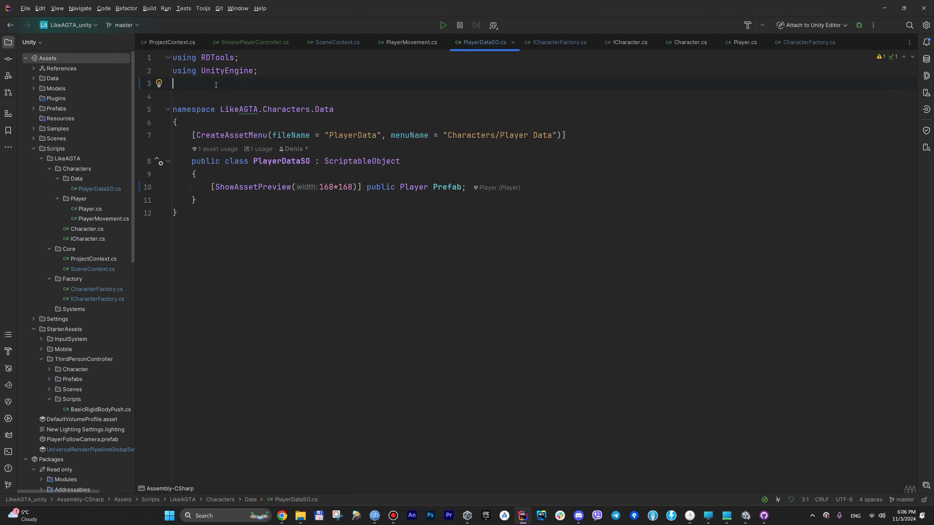
left_click(883, 5)
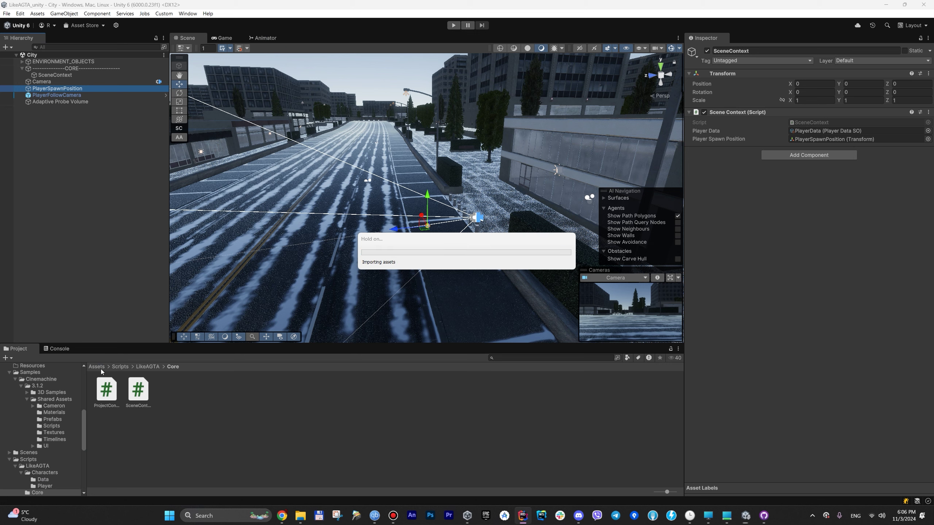
- Verify Data/Characters/PlayerData references the Player prefab, then open its PlayerDataSO script
left_click(101, 367)
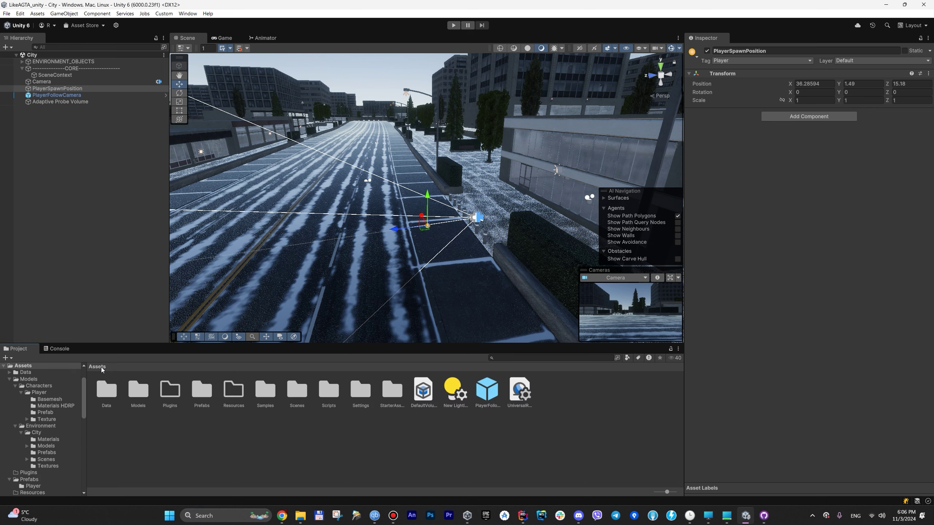
double_click(202, 390)
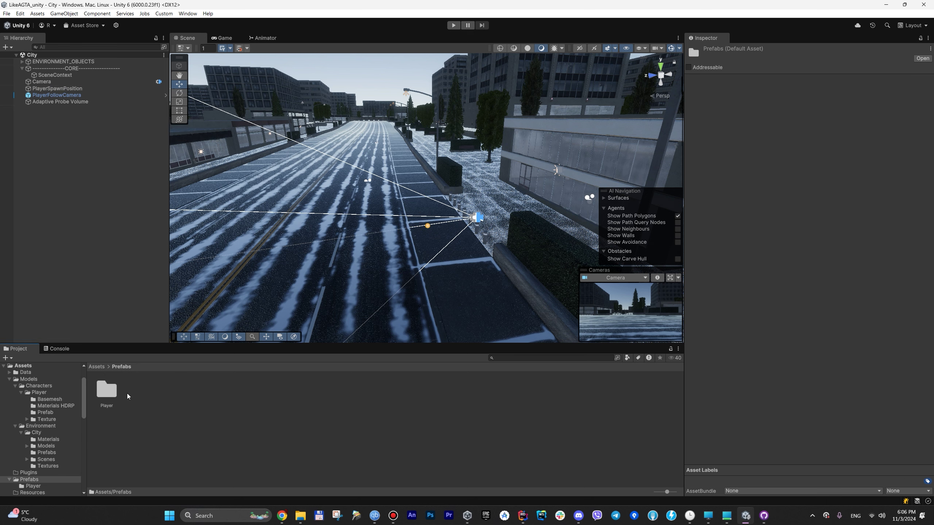
double_click(105, 394)
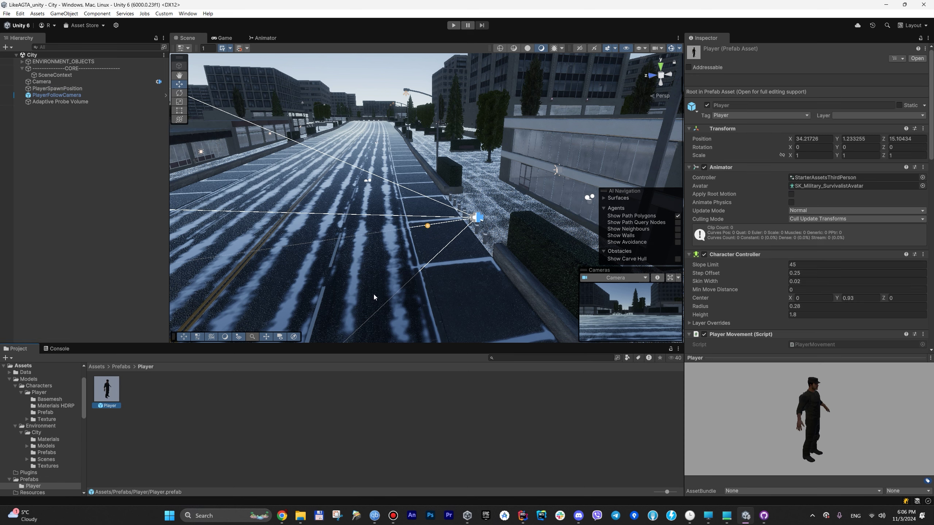
left_click(97, 367)
double_click(106, 390)
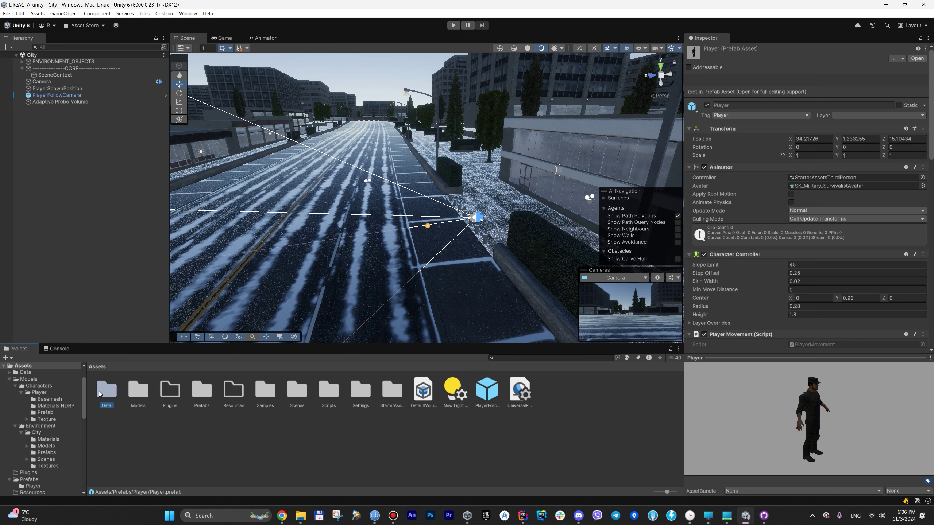
double_click(106, 390)
left_click(106, 391)
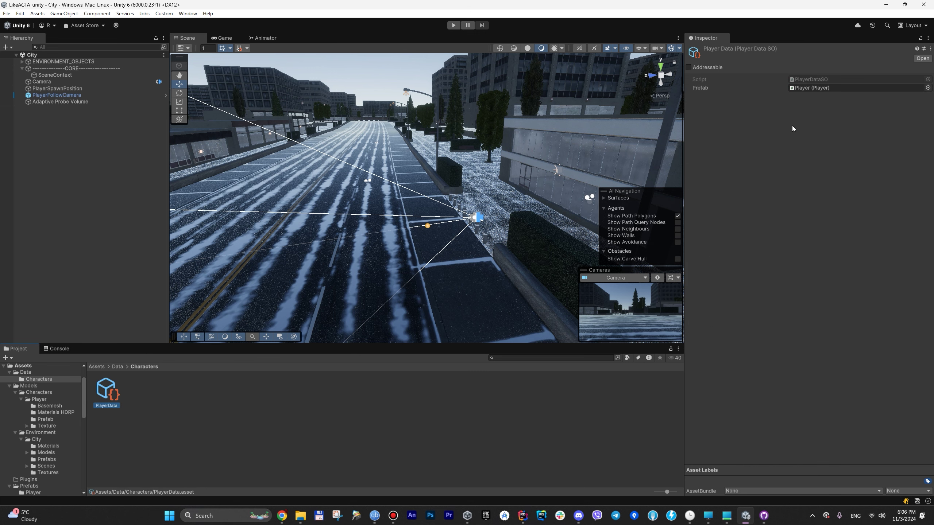
left_click(826, 89)
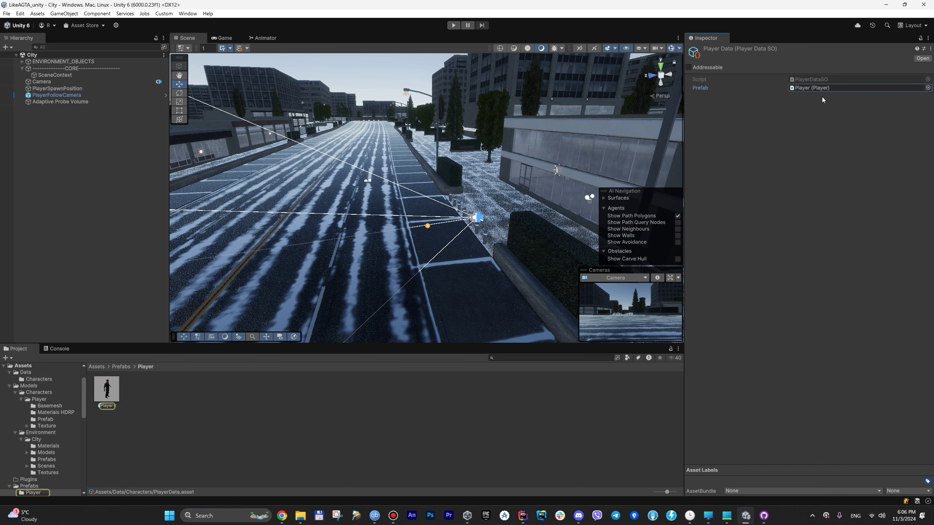
double_click(831, 78)
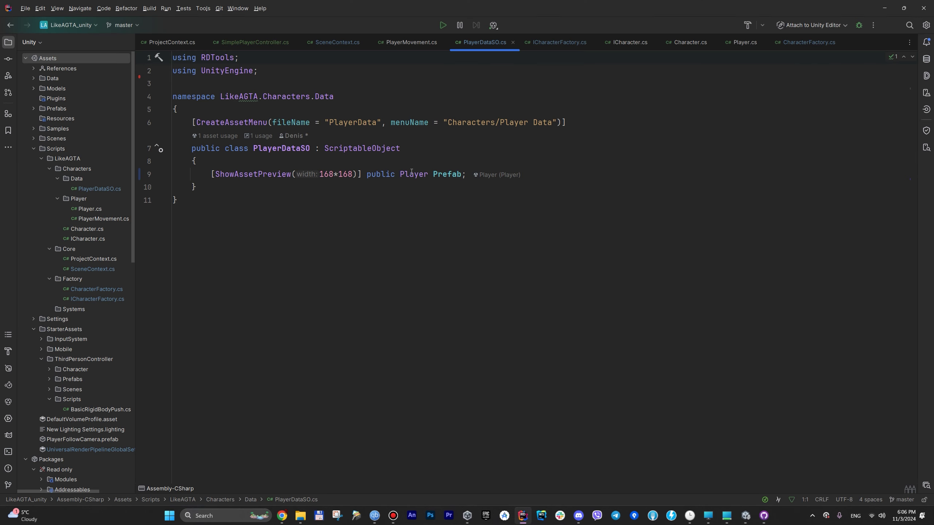
left_click(288, 518)
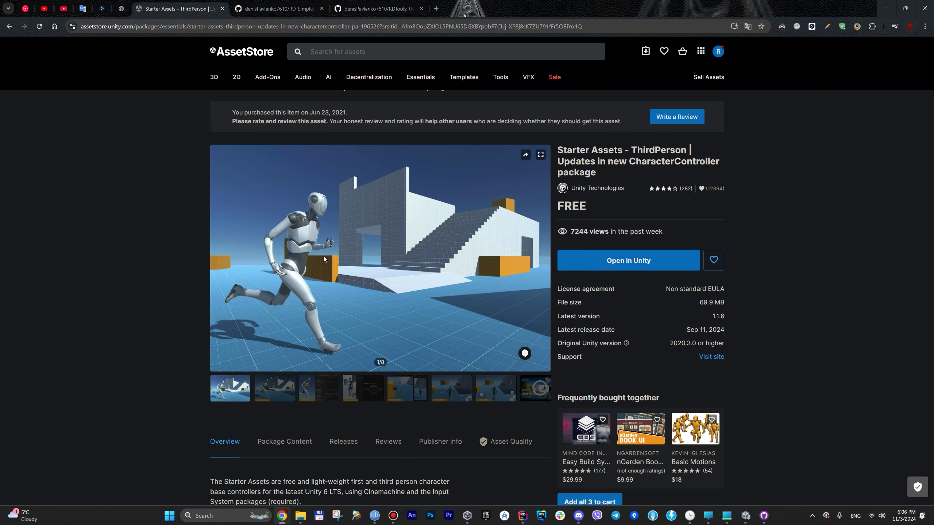
left_click(279, 9)
scroll(439, 216, "down", 2)
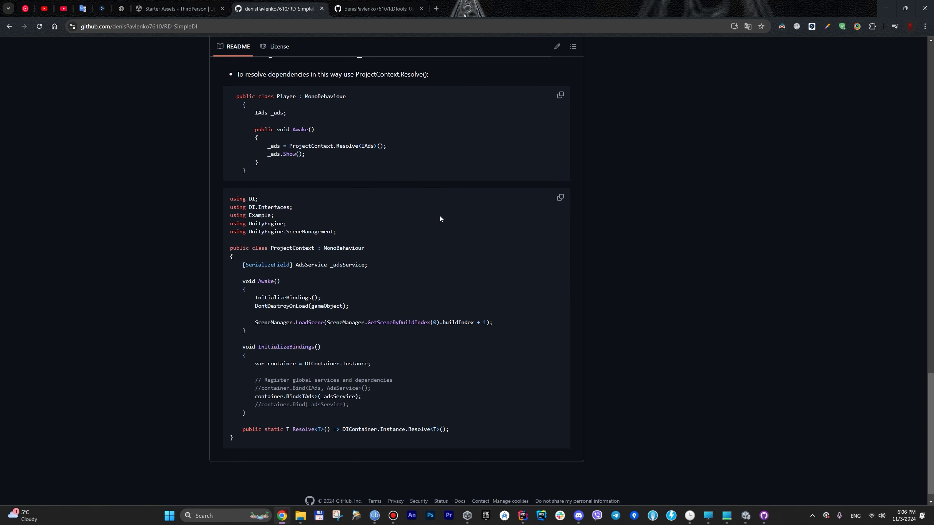
scroll(361, 280, "down", 1)
scroll(338, 308, "up", 3)
scroll(337, 308, "up", 1)
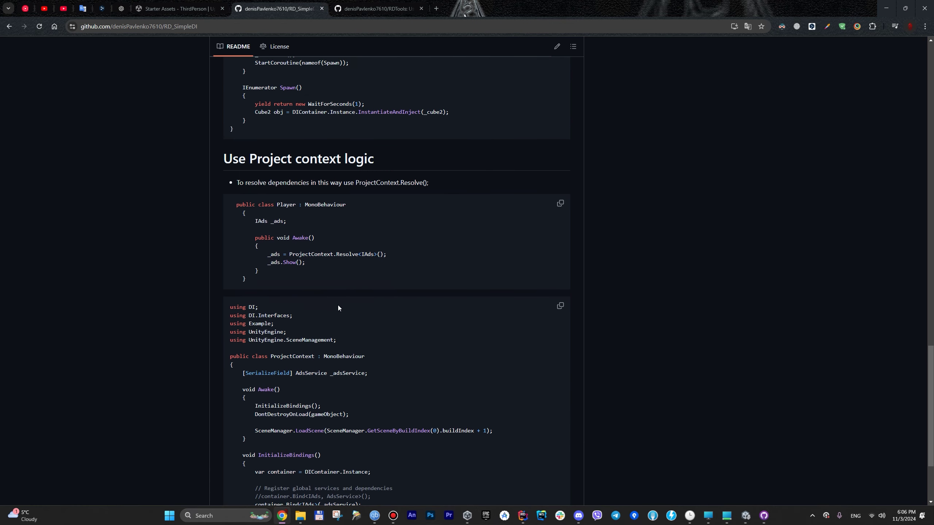
left_click(379, 9)
scroll(394, 278, "up", 2)
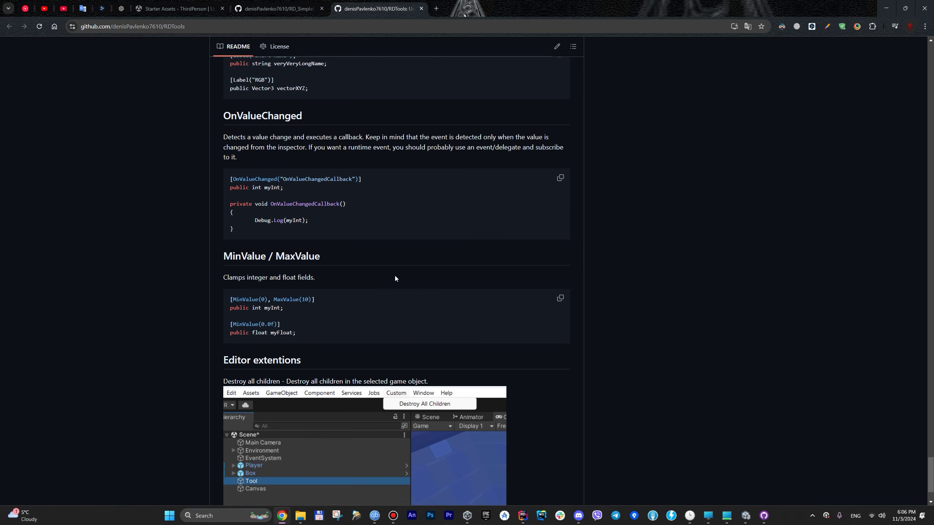
scroll(394, 278, "up", 2)
scroll(395, 278, "up", 5)
scroll(395, 278, "up", 3)
scroll(395, 278, "up", 2)
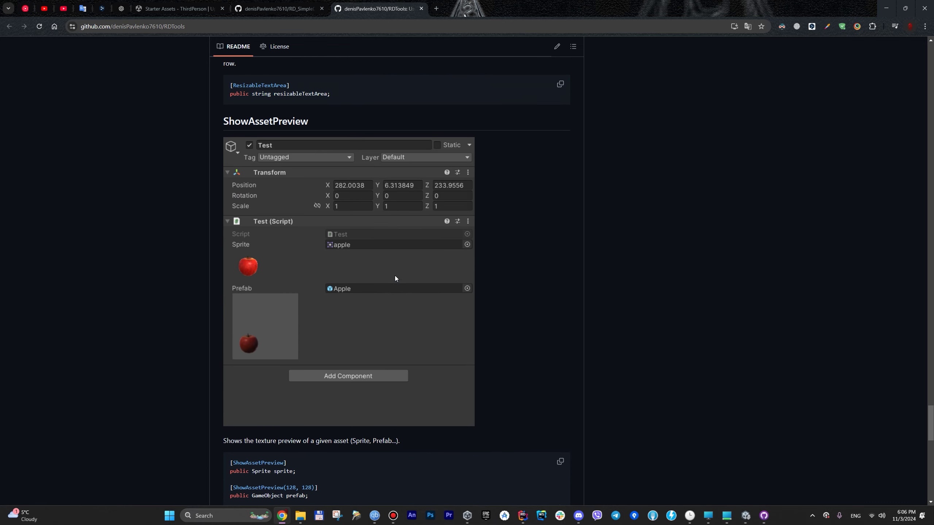
scroll(395, 278, "up", 1)
scroll(395, 278, "down", 5)
scroll(395, 279, "down", 1)
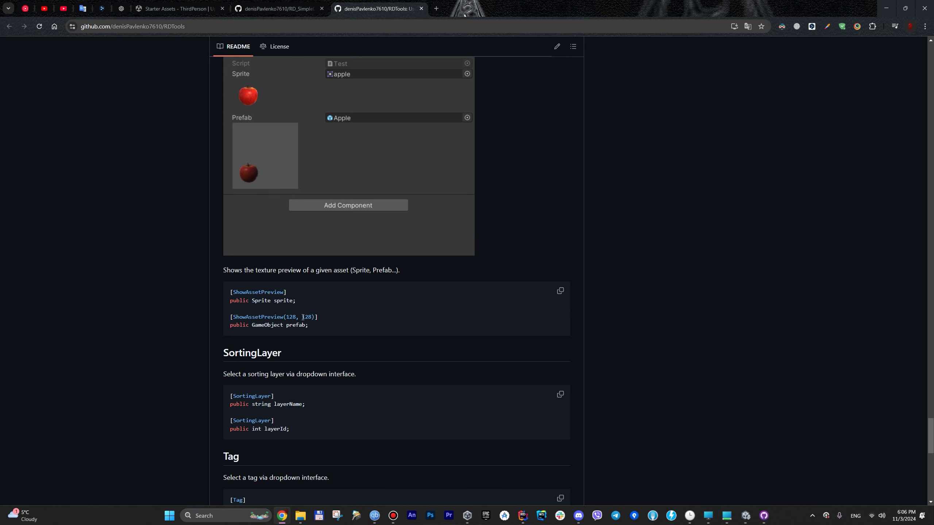
left_click_drag(315, 318, 233, 318)
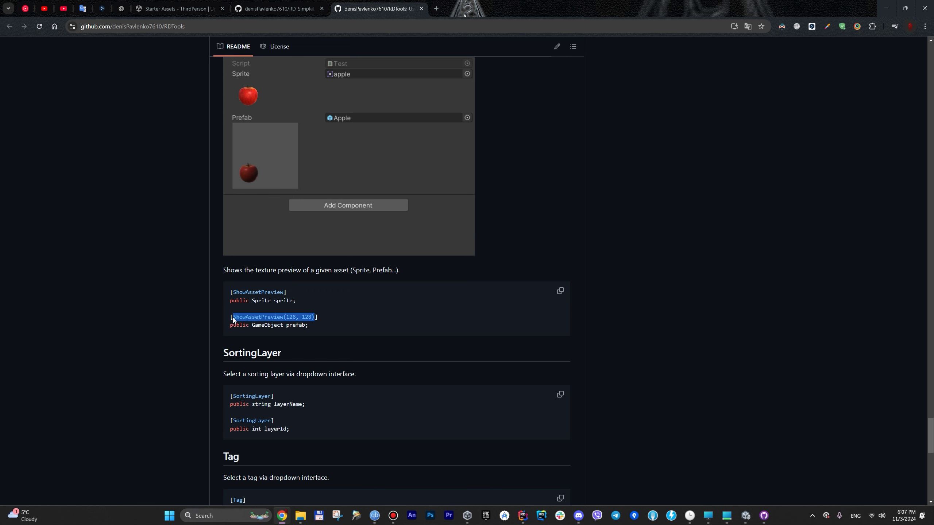
key("alt+Tab")
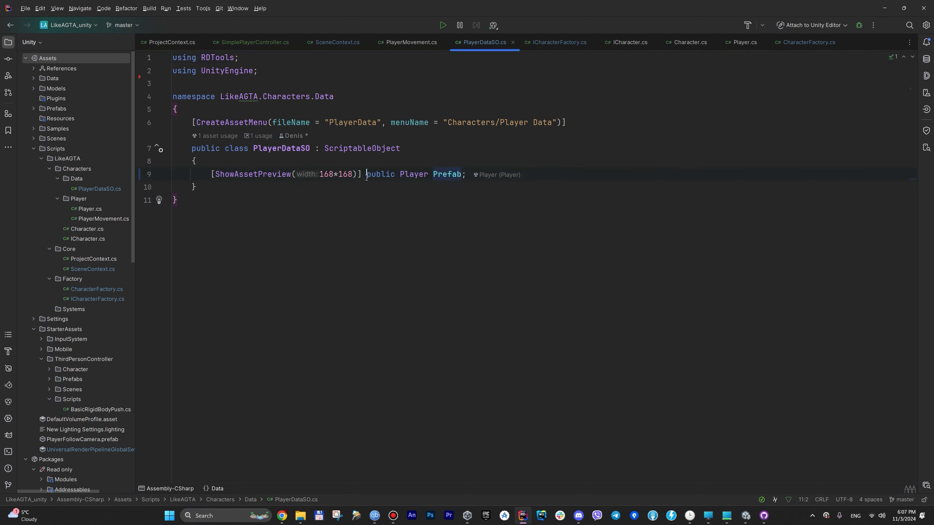
- Delete the [ShowAssetPreview(168*168)] attribute and the 'using RDTools;' line from PlayerDataSO.cs
left_click_drag(366, 176, 211, 175)
key("BackSpace")
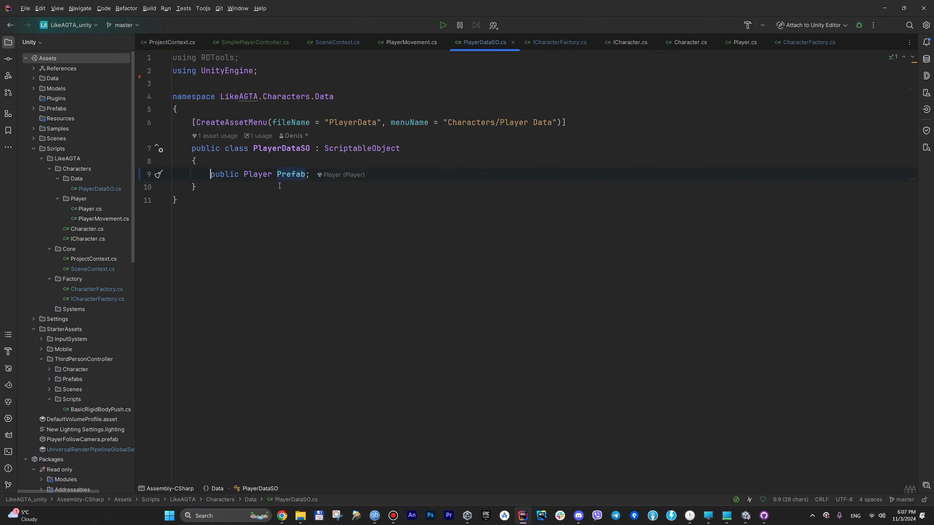
key("ctrl+y")
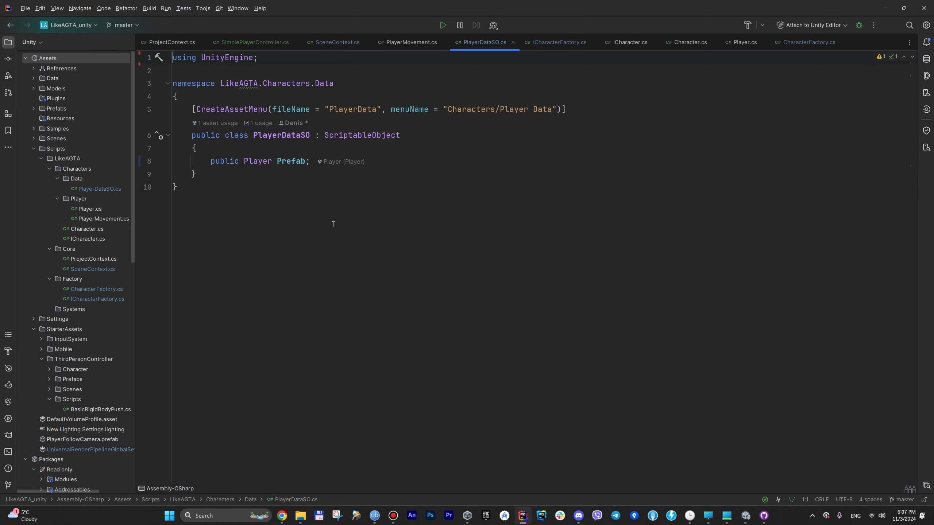
left_click(351, 224)
left_click(281, 135)
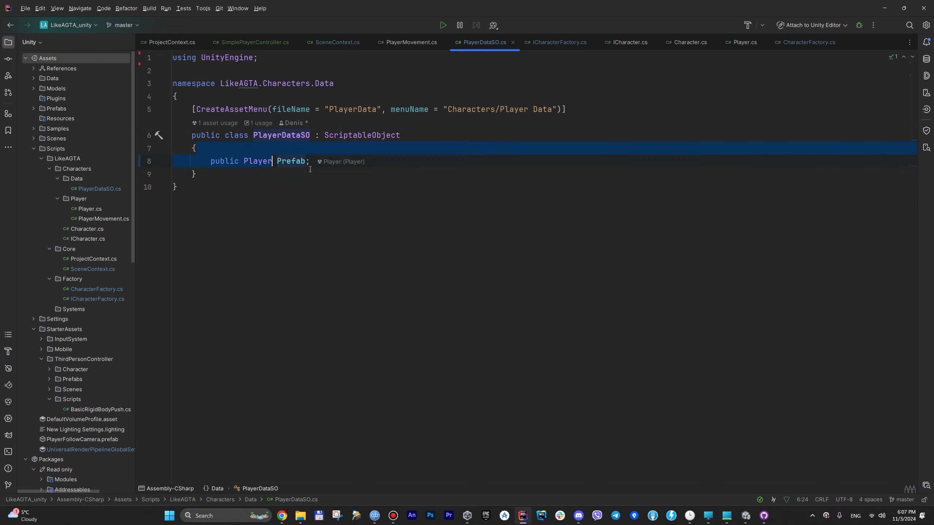
left_click(344, 173)
left_click(311, 161)
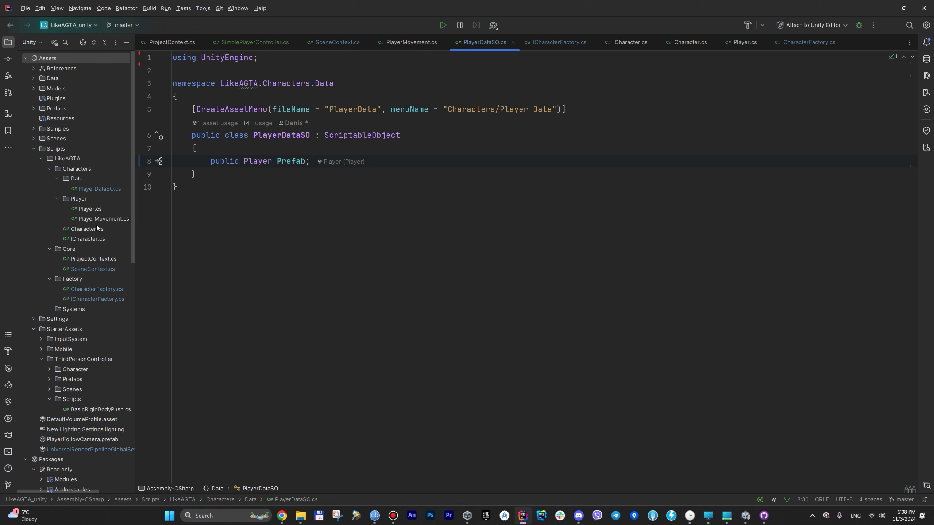
- In SceneContext.cs, review the player spawn lines 29–31 and the DIContainer.Instance.Bind(player) line
double_click(104, 267)
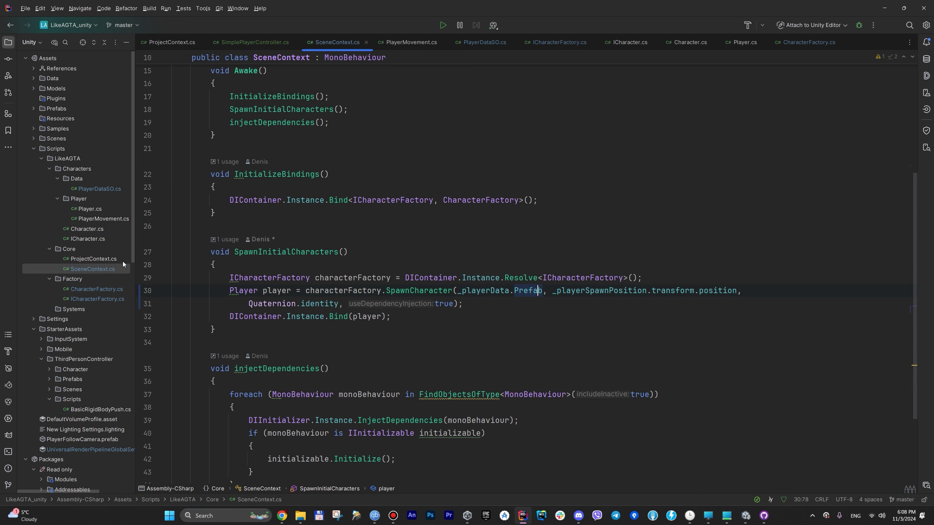
scroll(265, 193, "down", 3)
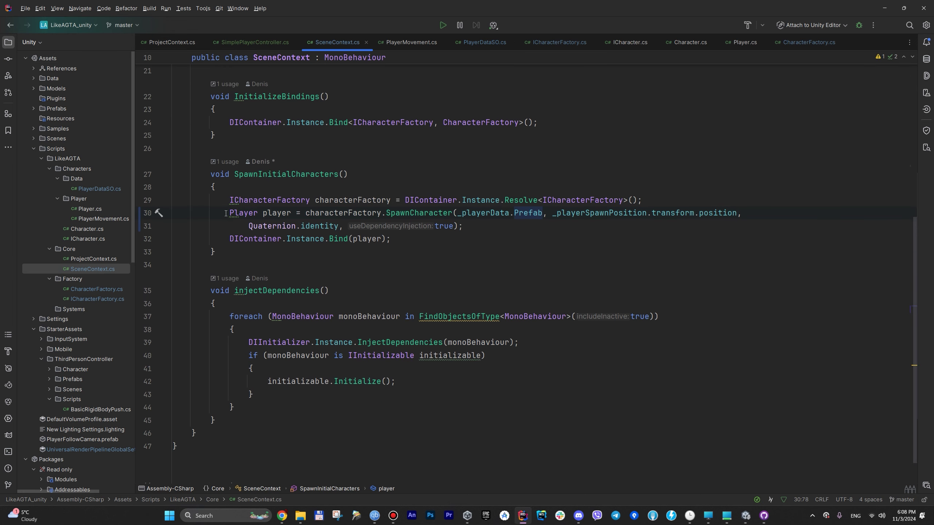
left_click_drag(229, 200, 527, 228)
left_click(527, 228)
left_click(313, 239)
left_click_drag(228, 239, 392, 239)
- Trace SpawnCharacter through ICharacterFactory to CharacterFactory's InstantiateAndInject call, then return to SceneContext.cs
left_click(433, 216, "ctrl")
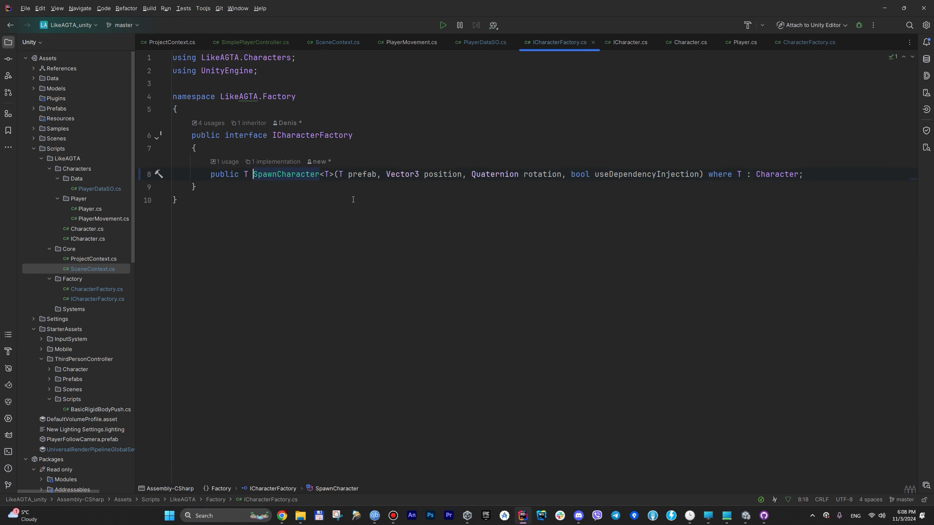
key("ctrl+alt+Left")
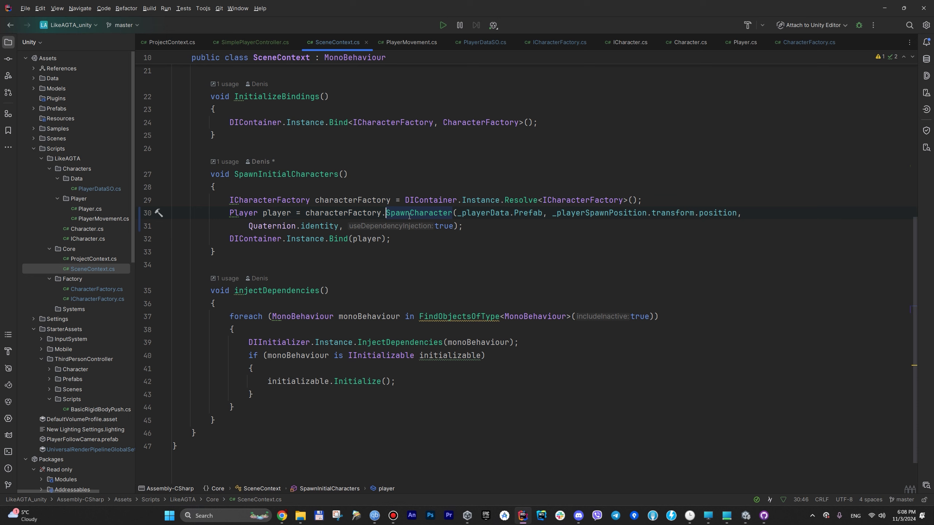
left_click(410, 216)
left_click(399, 216, "ctrl")
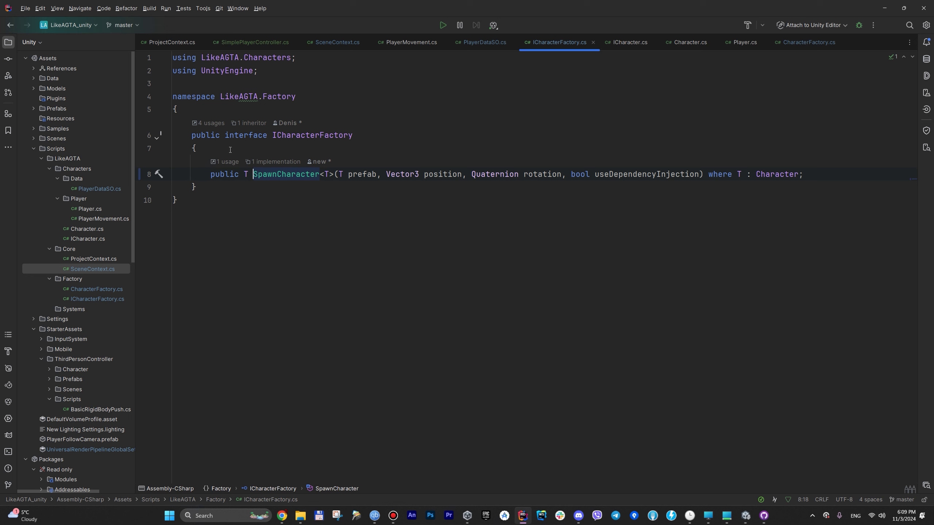
left_click(250, 123)
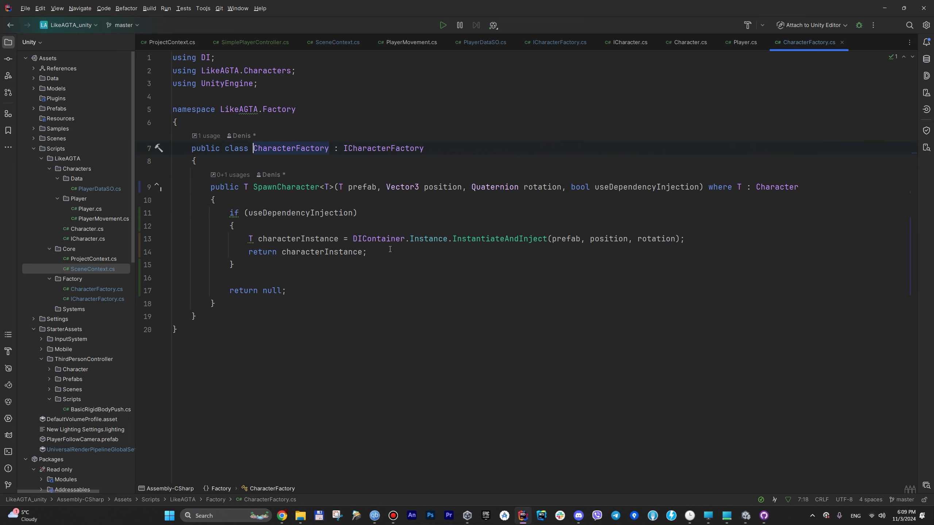
left_click(513, 239)
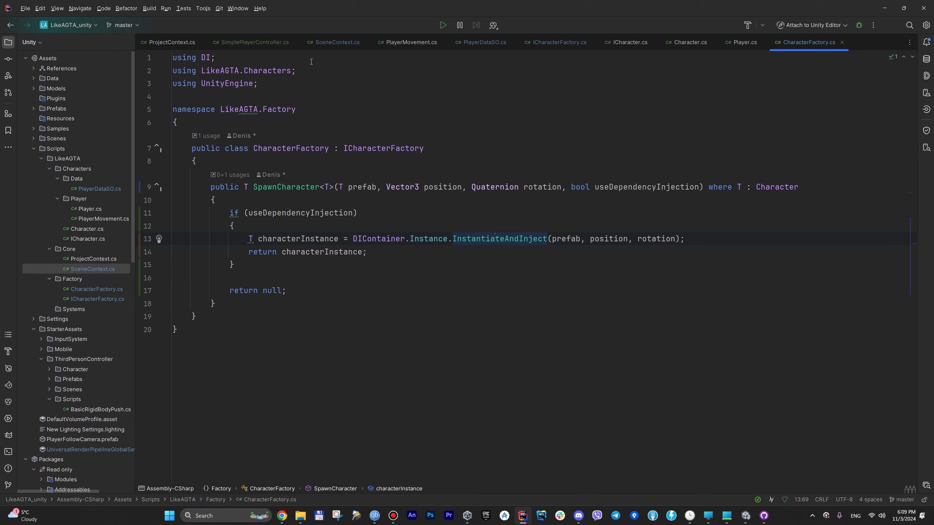
left_click(336, 42)
- Delete the DIContainer.Instance.Bind(player) line and recheck the remaining spawn lines 29–31
key("shift+Home")
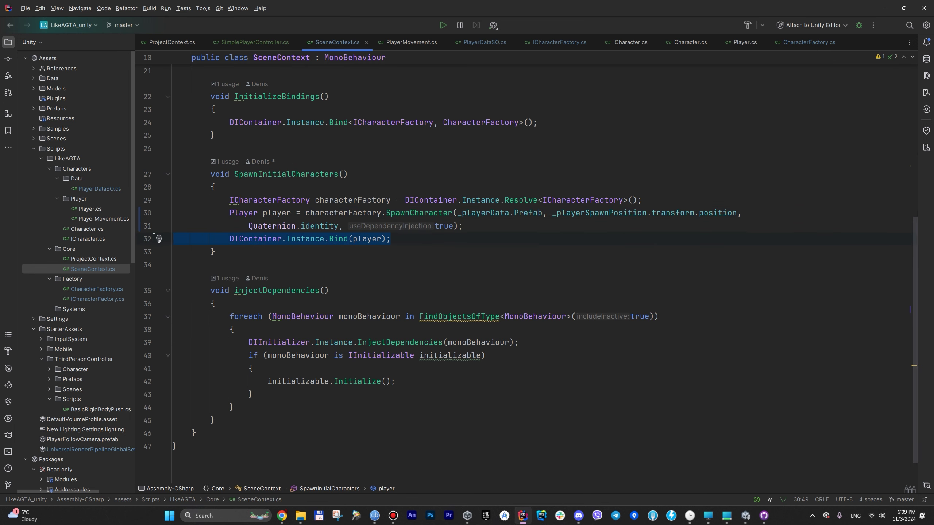
key("BackSpace")
key("BackSpace")
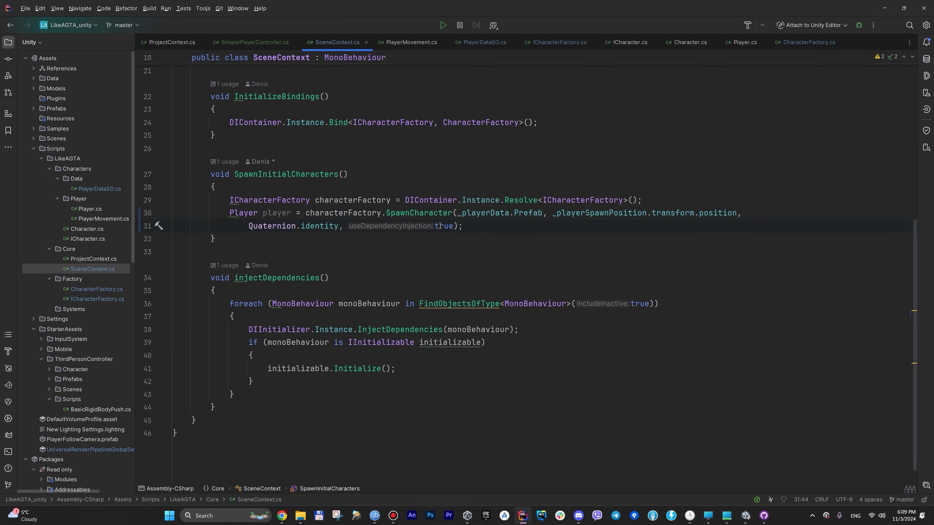
left_click(302, 216)
key("ctrl+shift+Left")
key("ctrl+shift+Left")
key("ctrl+shift+Left")
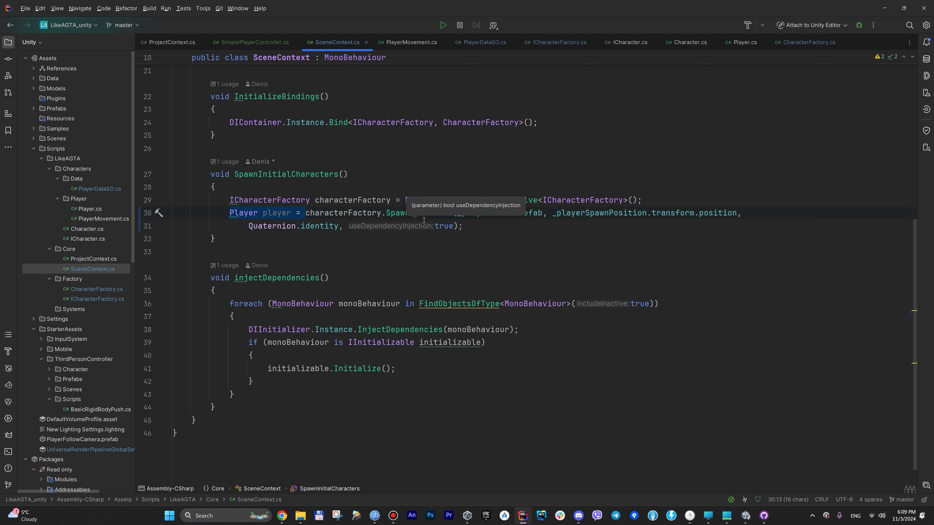
left_click(528, 230)
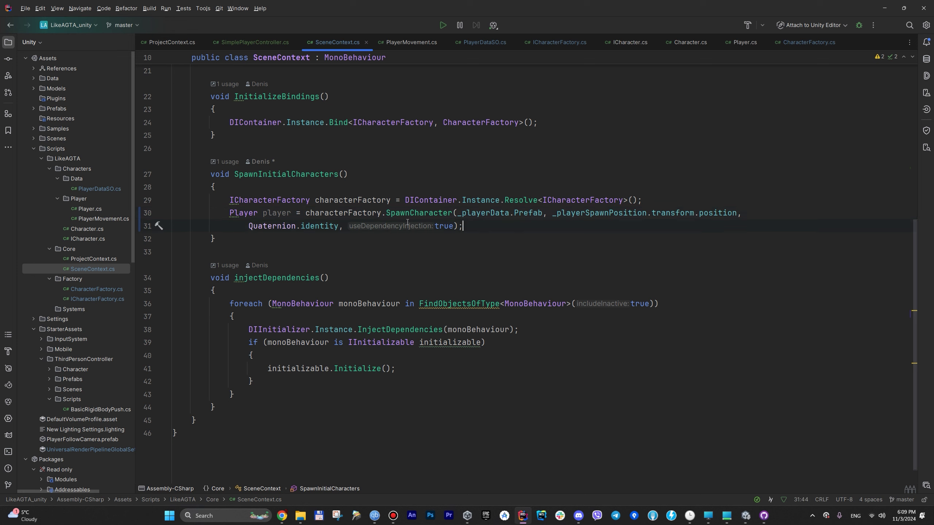
left_click_drag(231, 199, 503, 228)
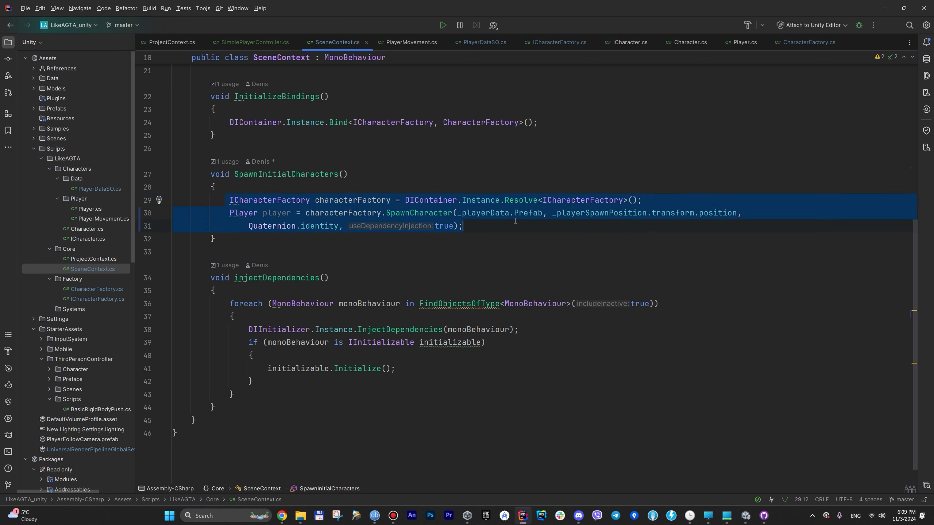
left_click(503, 228)
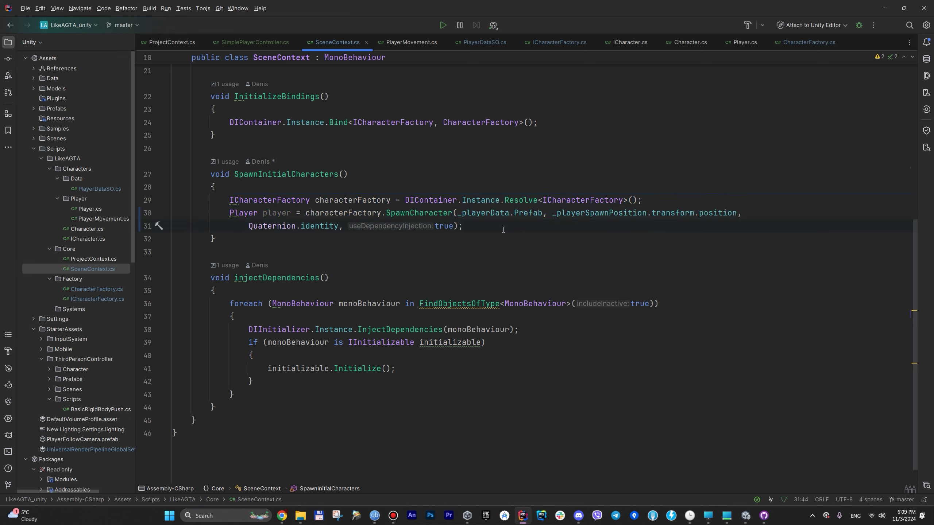
- Check the call order in Awake and go to the InjectDependencies call on line 38
scroll(405, 206, "up", 3)
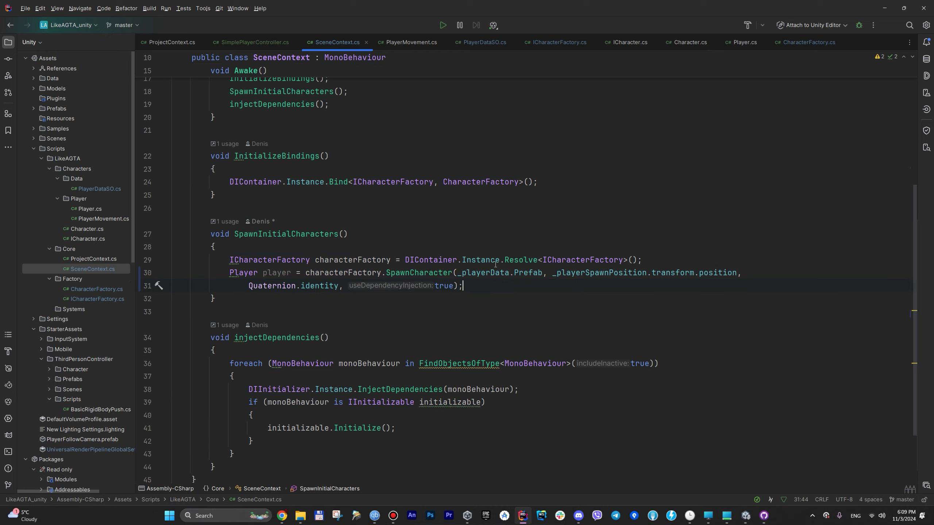
left_click(313, 176)
scroll(336, 298, "down", 3)
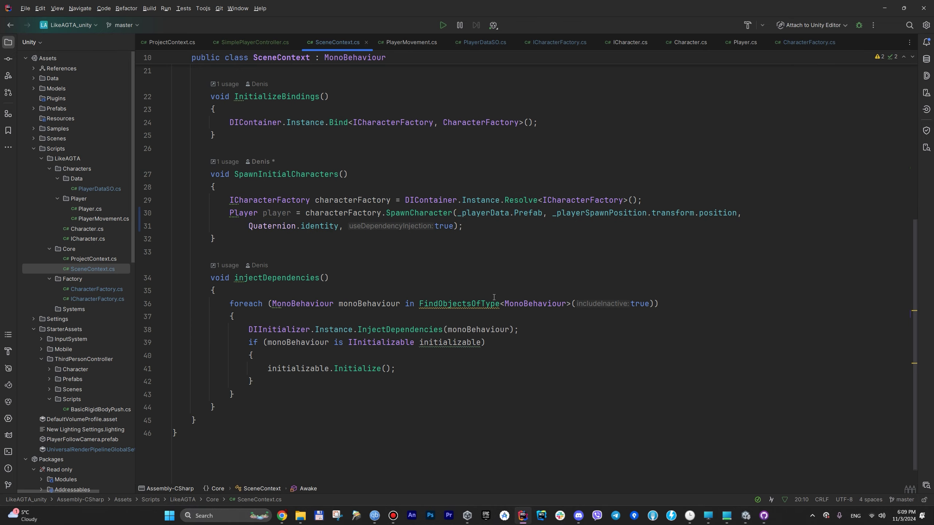
left_click(405, 324)
- Start an [Inject attribute line in injectDependencies, then remove it again
key("Up")
key("Up")
key("Up")
key("Return")
type("[")
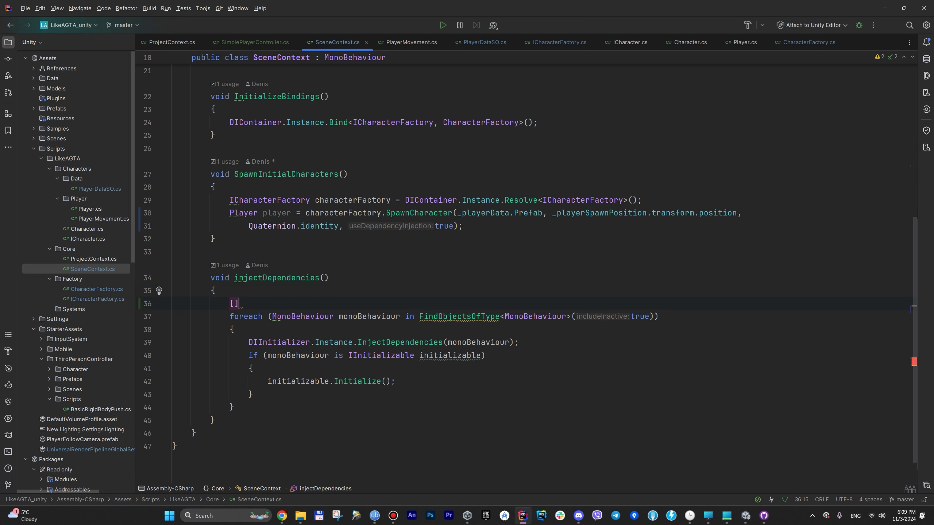
type("Injec")
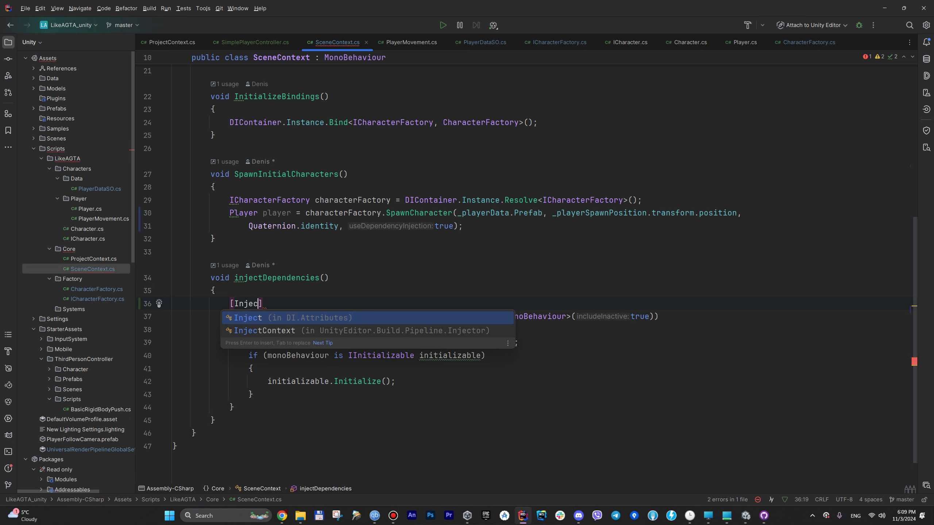
type("t")
key("BackSpace")
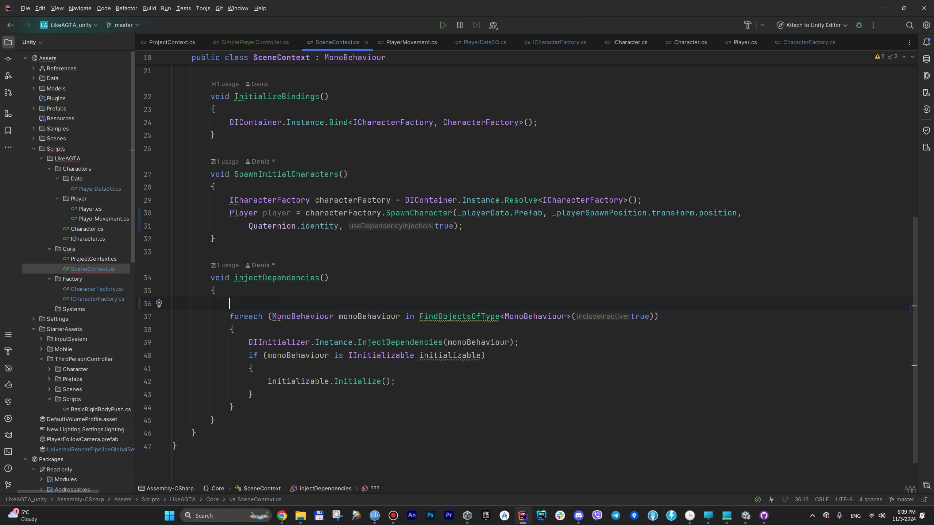
key("BackSpace")
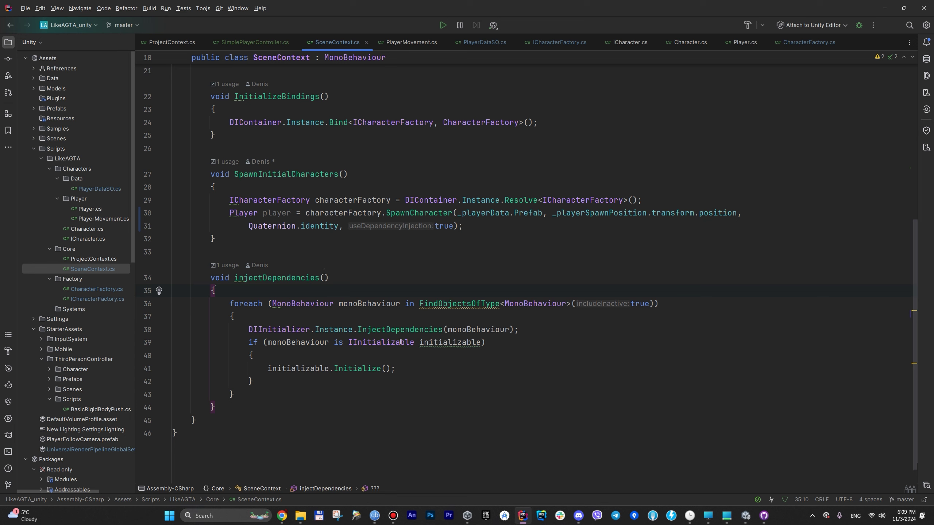
- Look up the IInitializable interface declaration and return to the Initialize and InjectDependencies calls
left_click(414, 343)
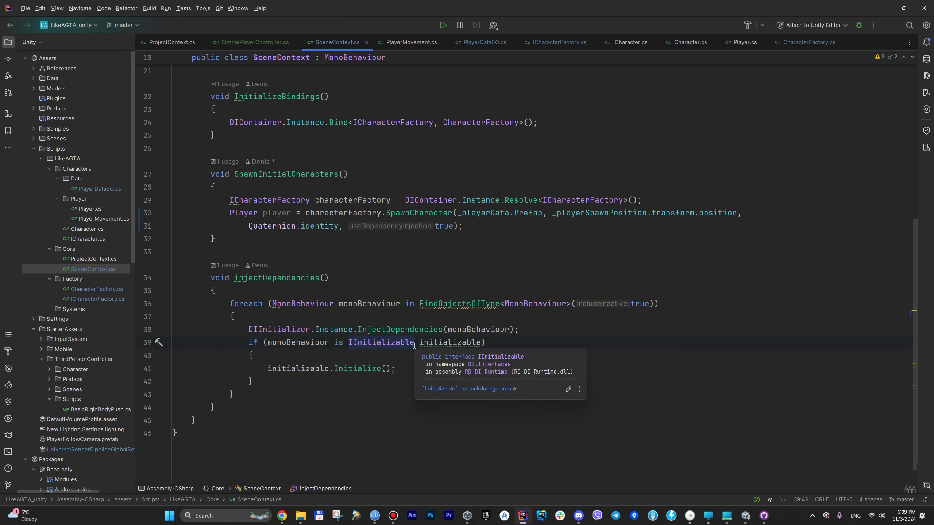
left_click(377, 343, "ctrl")
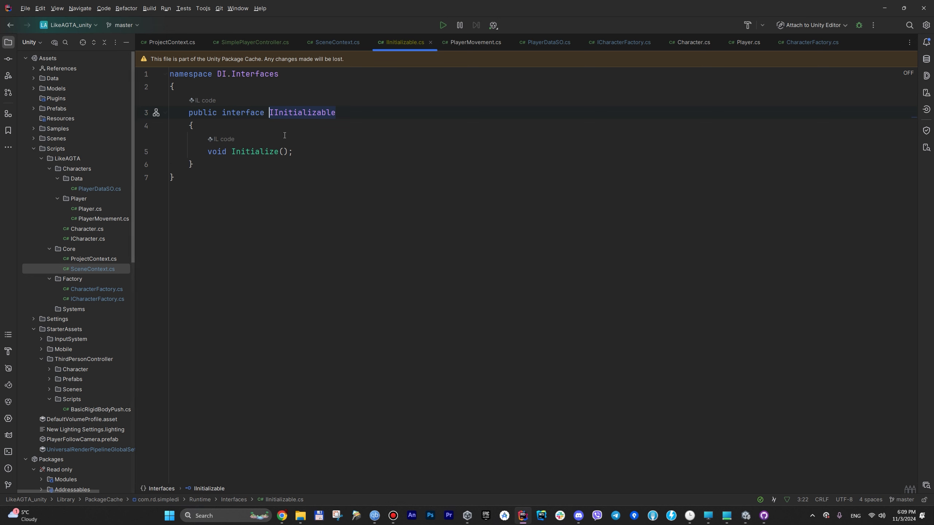
key("ctrl+alt+Left")
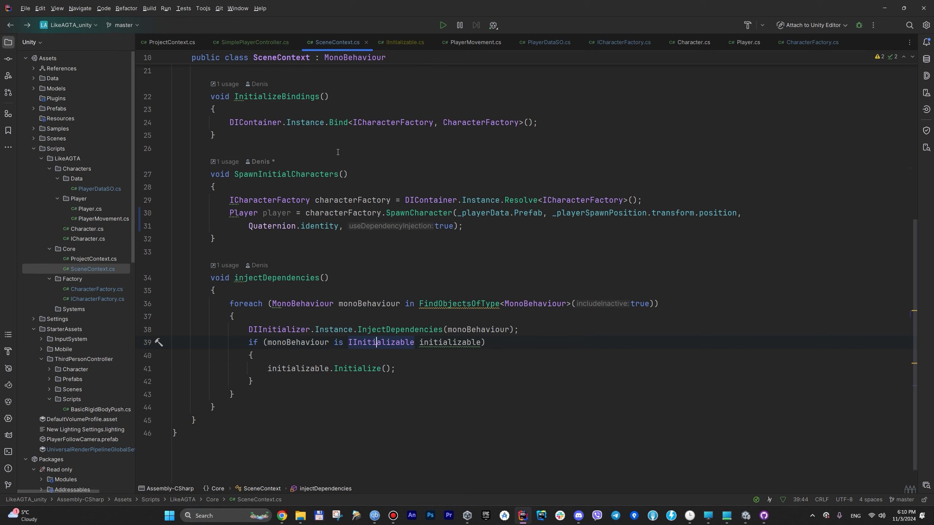
left_click(381, 368)
left_click(401, 330)
- Inspect the InjectDependencies declaration, then return to SceneContext.cs
left_click(418, 331, "ctrl")
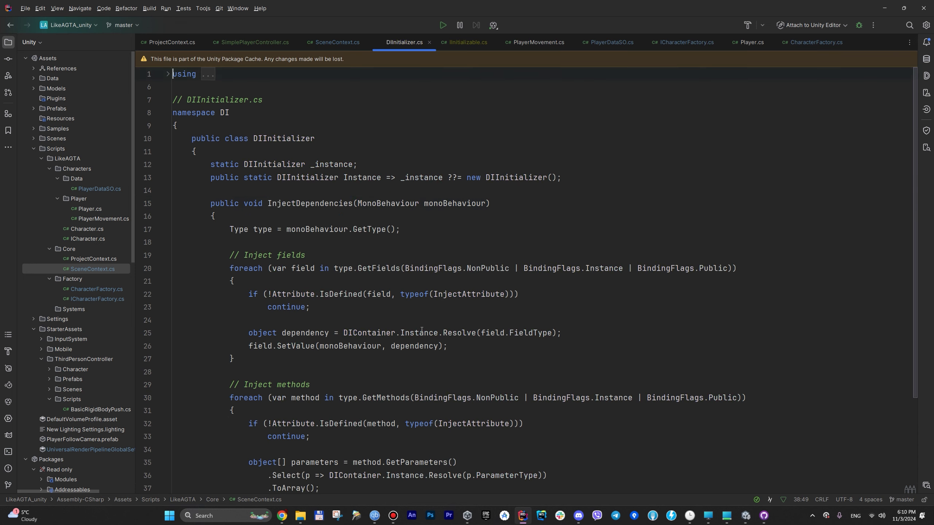
scroll(346, 213, "up", 3)
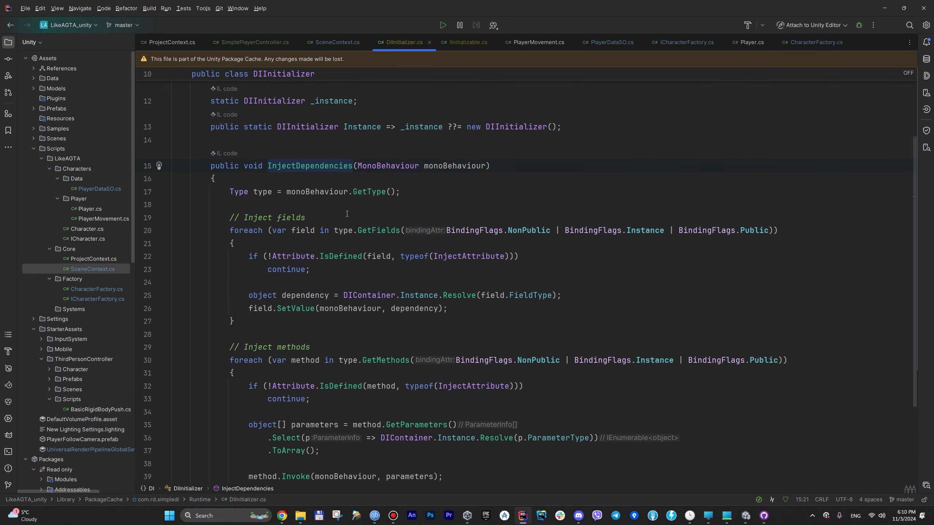
key("ctrl+alt+Left")
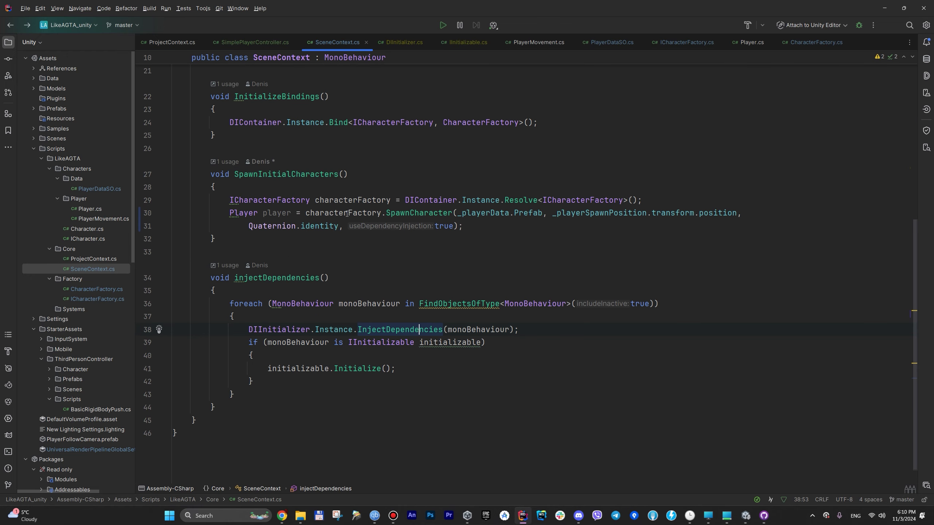
left_click(386, 330)
scroll(432, 276, "up", 1)
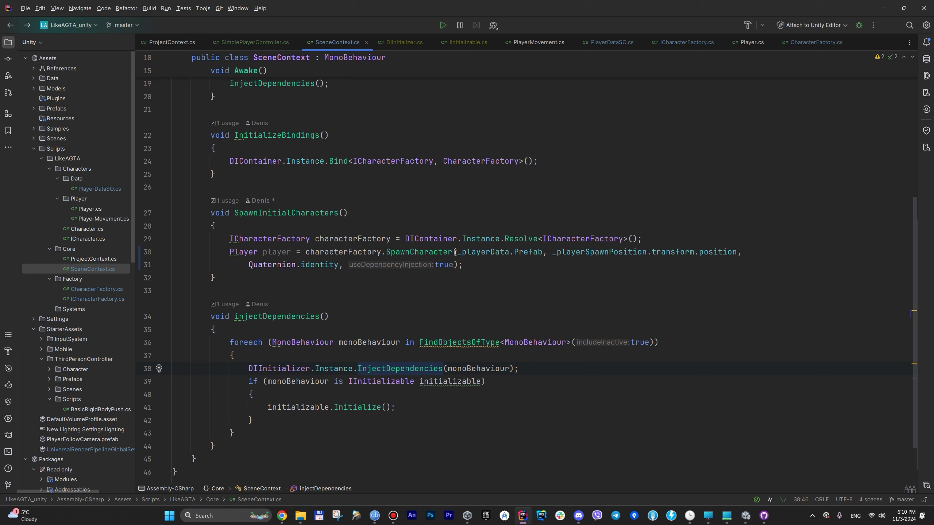
- Follow SpawnCharacter to CharacterFactory's implementation and DIContainer's InstantiateAndInject overload with position and rotation
left_click(428, 253)
mouse_move(439, 342)
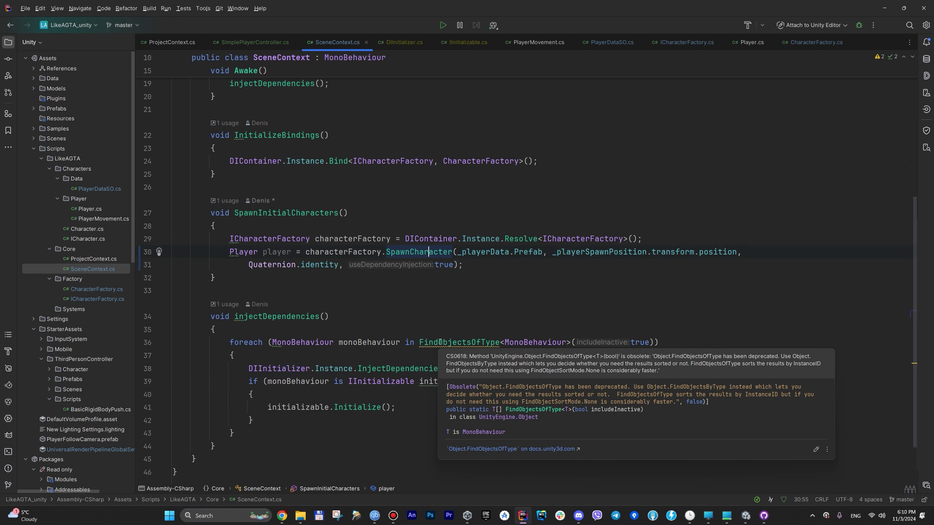
left_click(533, 329)
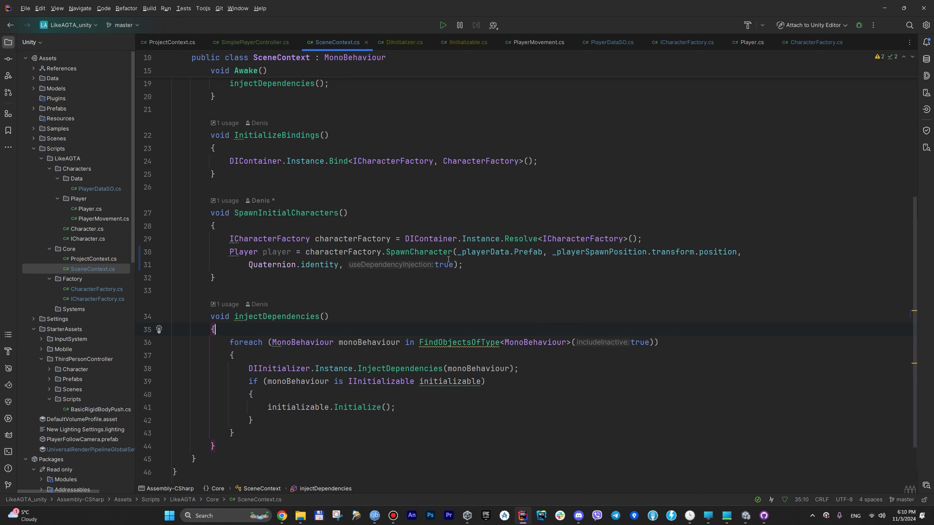
left_click(438, 253, "ctrl")
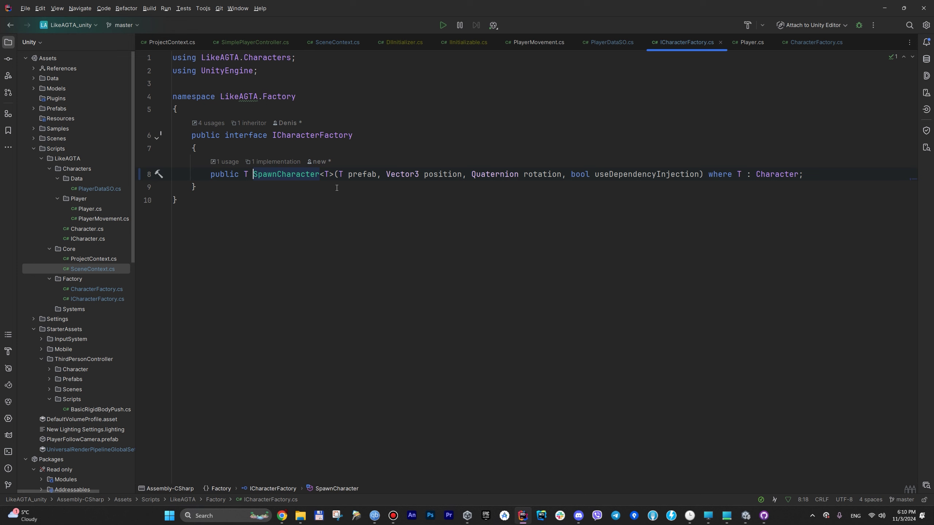
key("ctrl+F12")
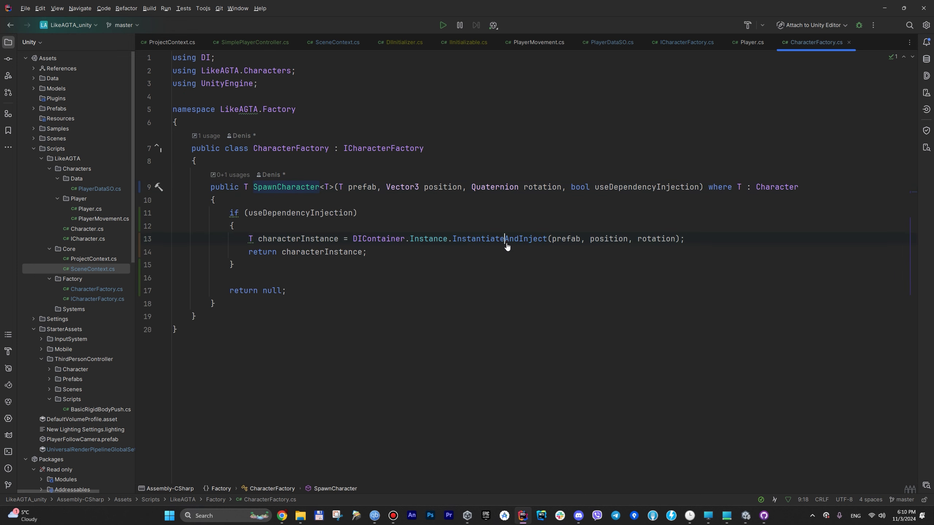
left_click(506, 244, "ctrl")
key("Down")
key("Down")
key("Down")
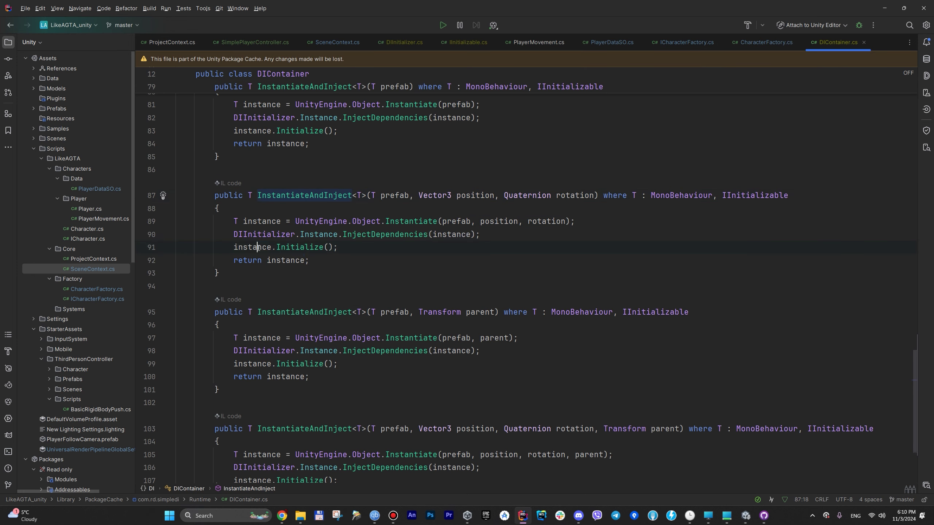
mouse_move(306, 247)
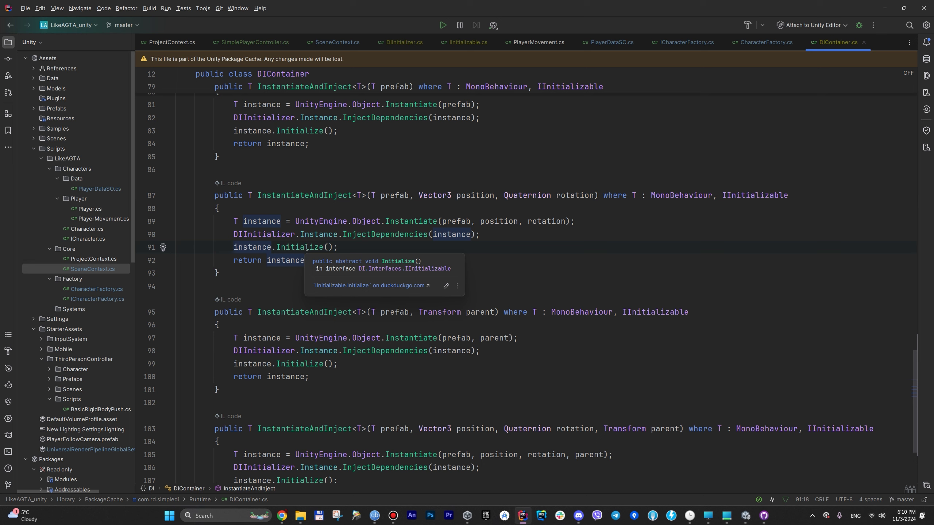
- Open the ProjectContext, SceneContext, PlayerMovement and Character scripts for review
left_click(351, 248)
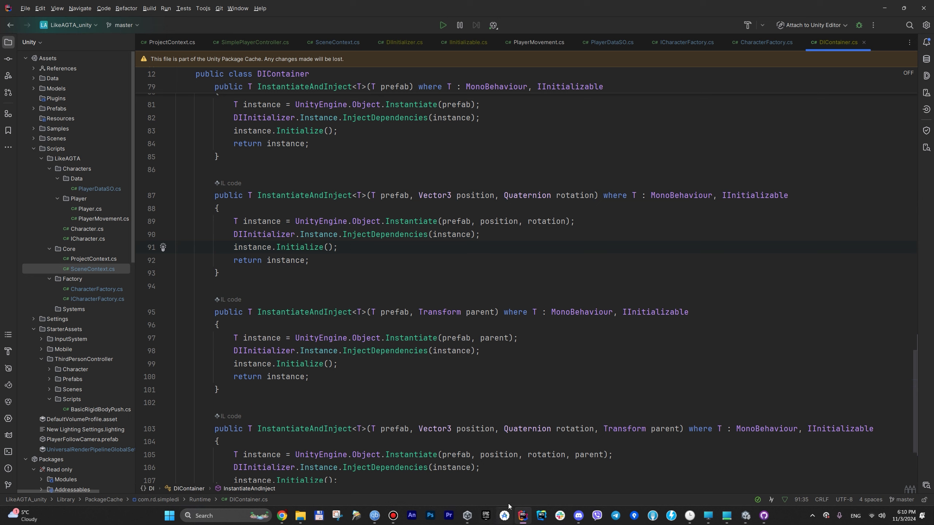
double_click(89, 259)
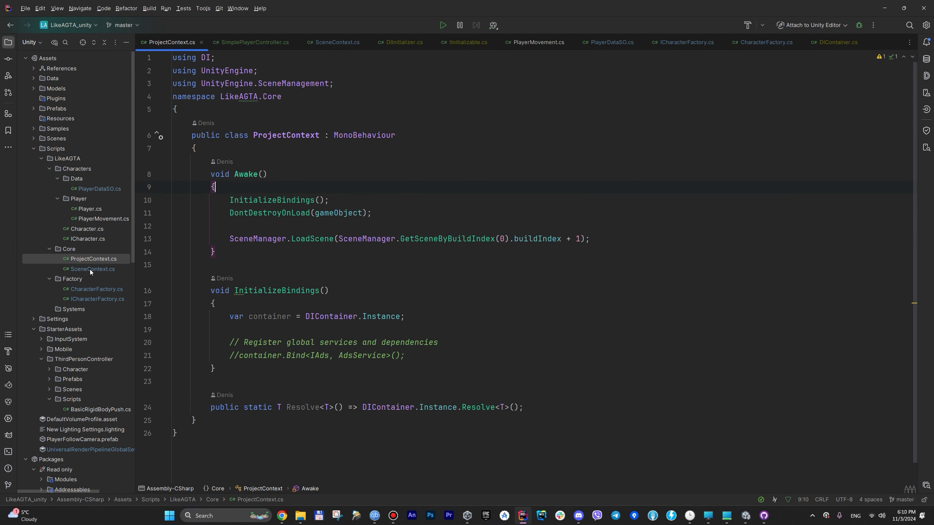
double_click(90, 269)
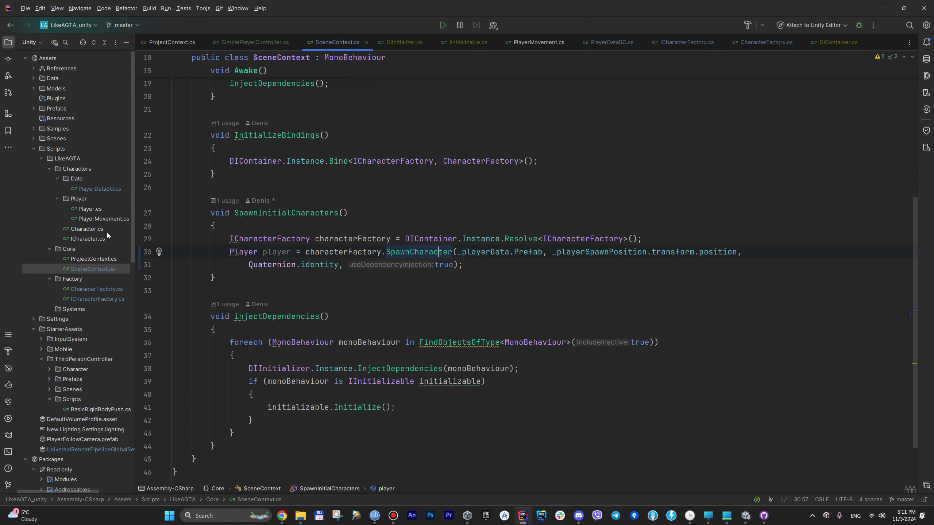
double_click(108, 219)
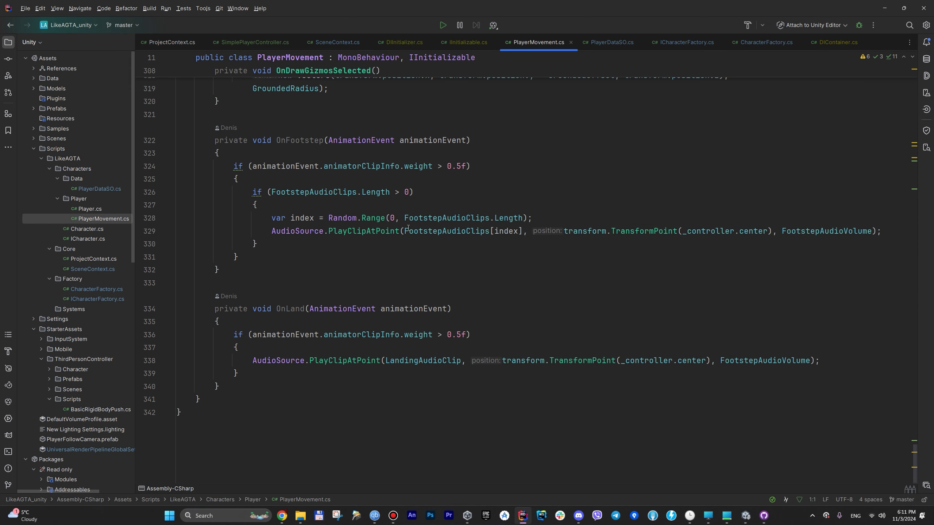
double_click(79, 227)
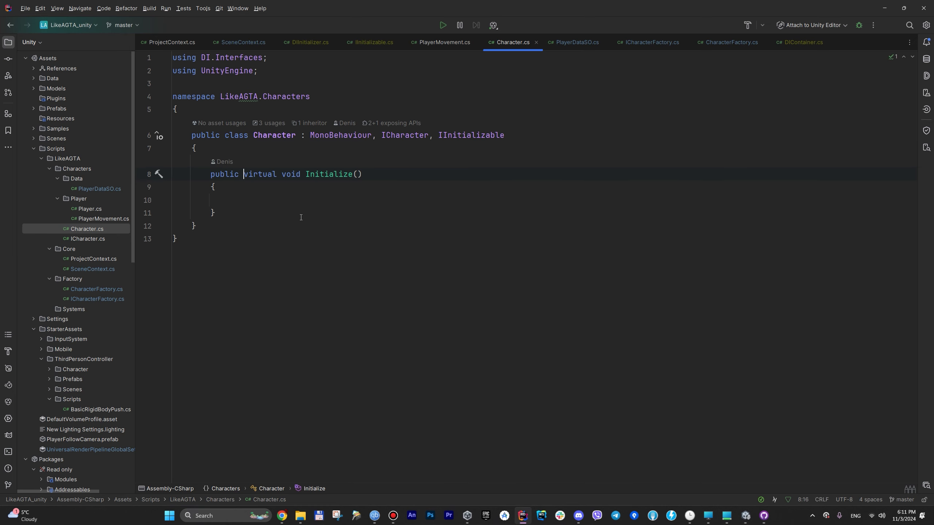
- Inspect Player.cs's PlayerMovement field, then switch from Rider to the Unity editor
left_click(69, 309)
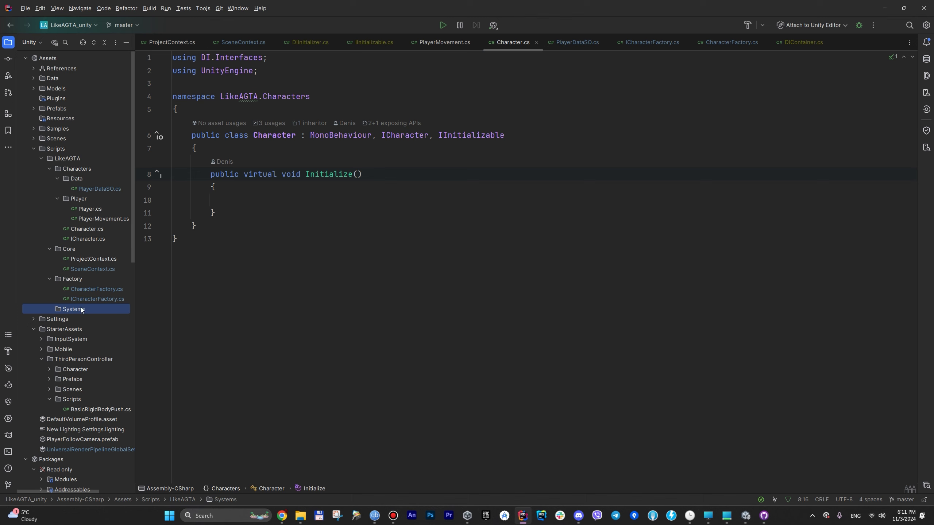
left_click(107, 211)
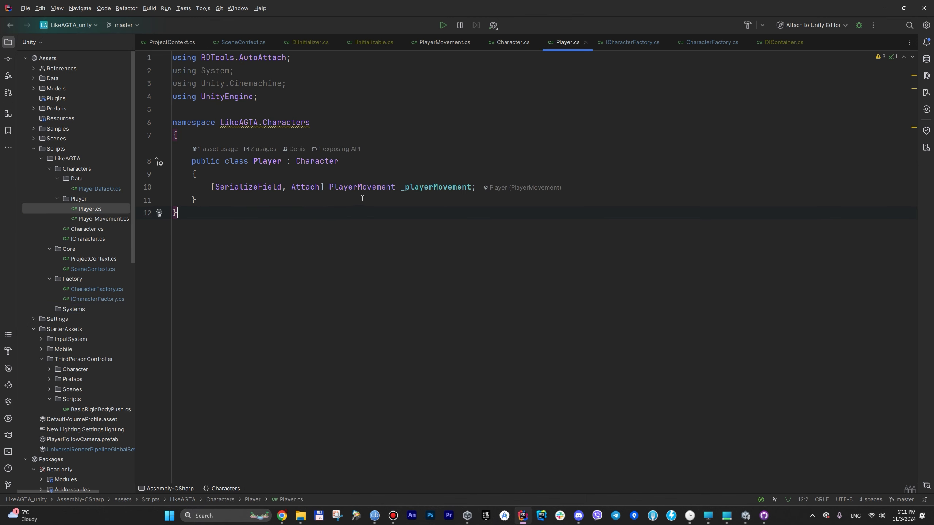
left_click(381, 188)
left_click(879, 3)
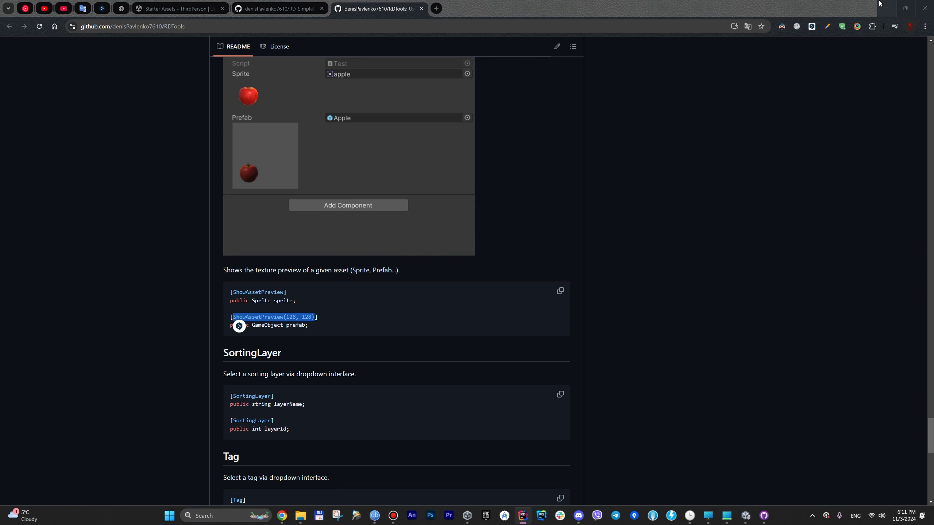
left_click(746, 515)
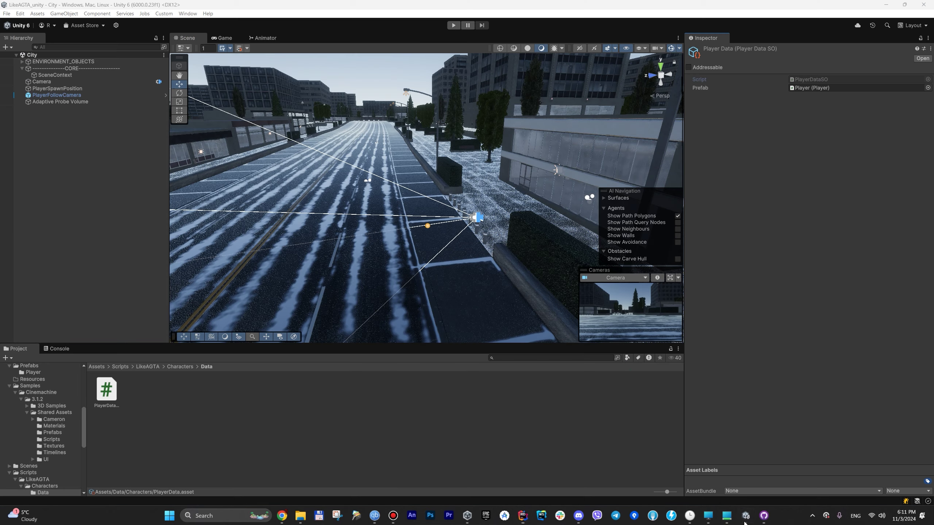